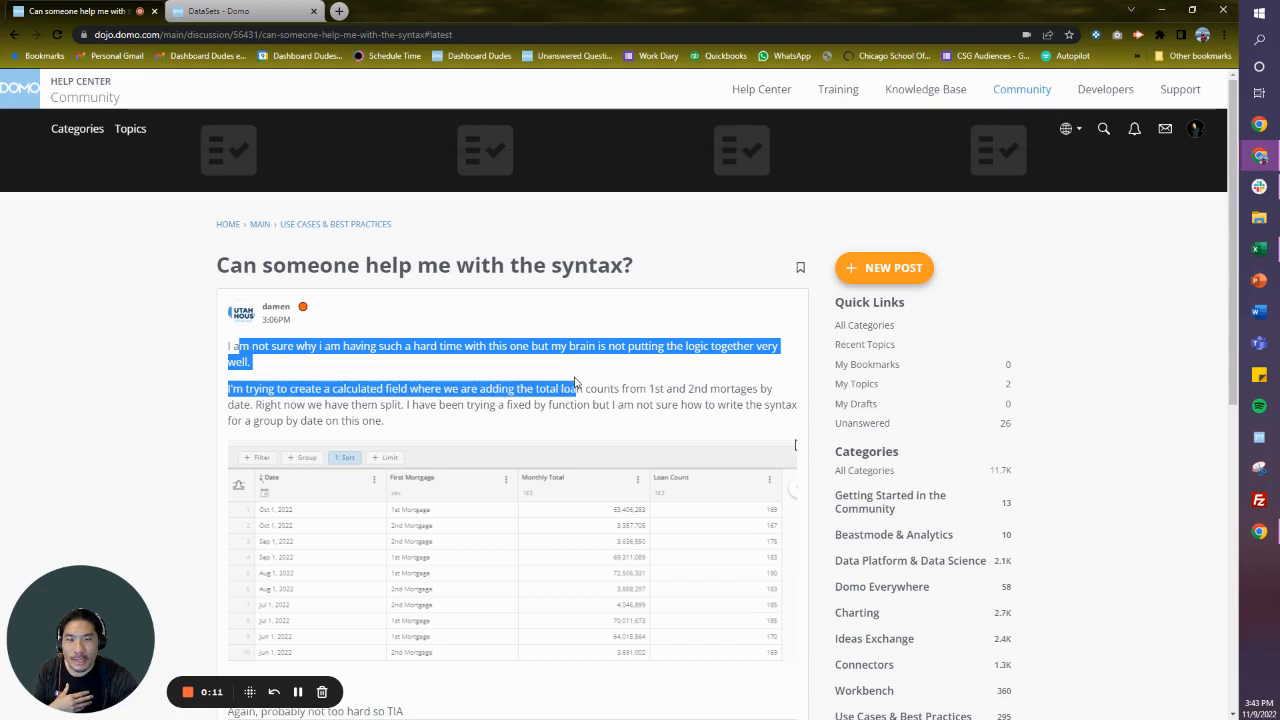
- Switch from the forum post to Domo's DataSets list and open "Source: Google Sheets | Dummy Mock Data" in Analyzer
scroll(310, 380, "down", 1)
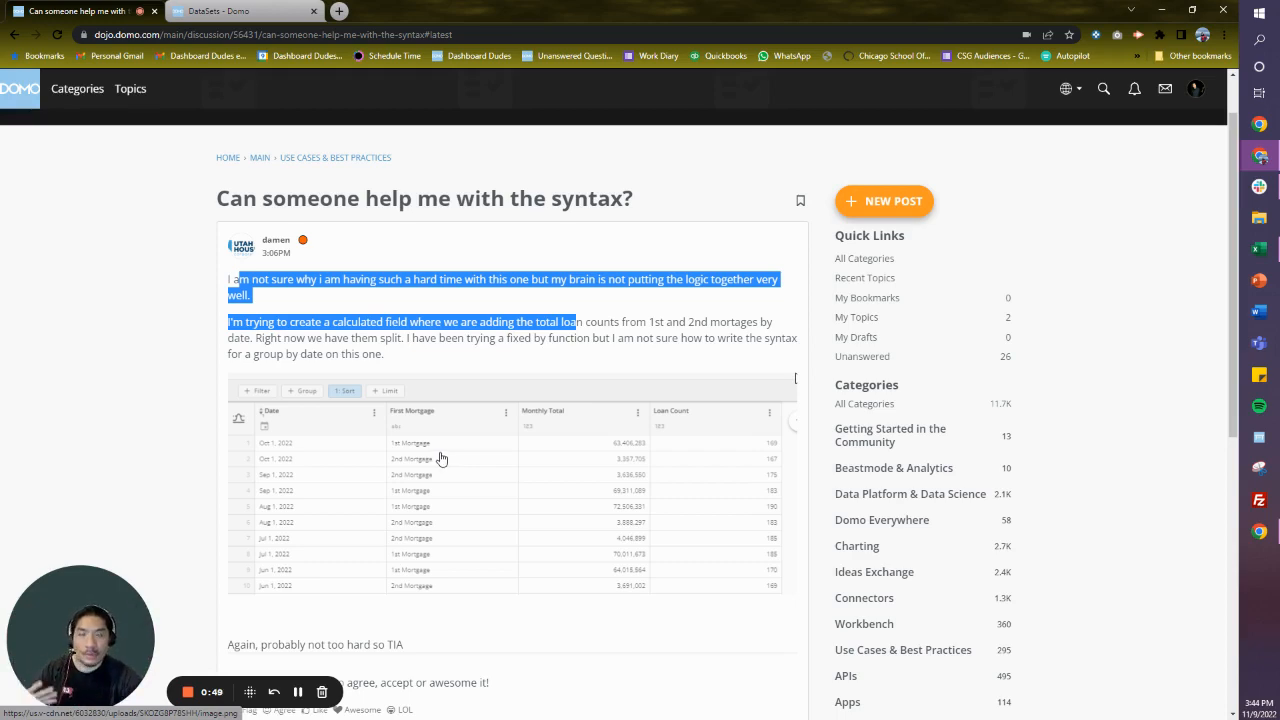
left_click(262, 14)
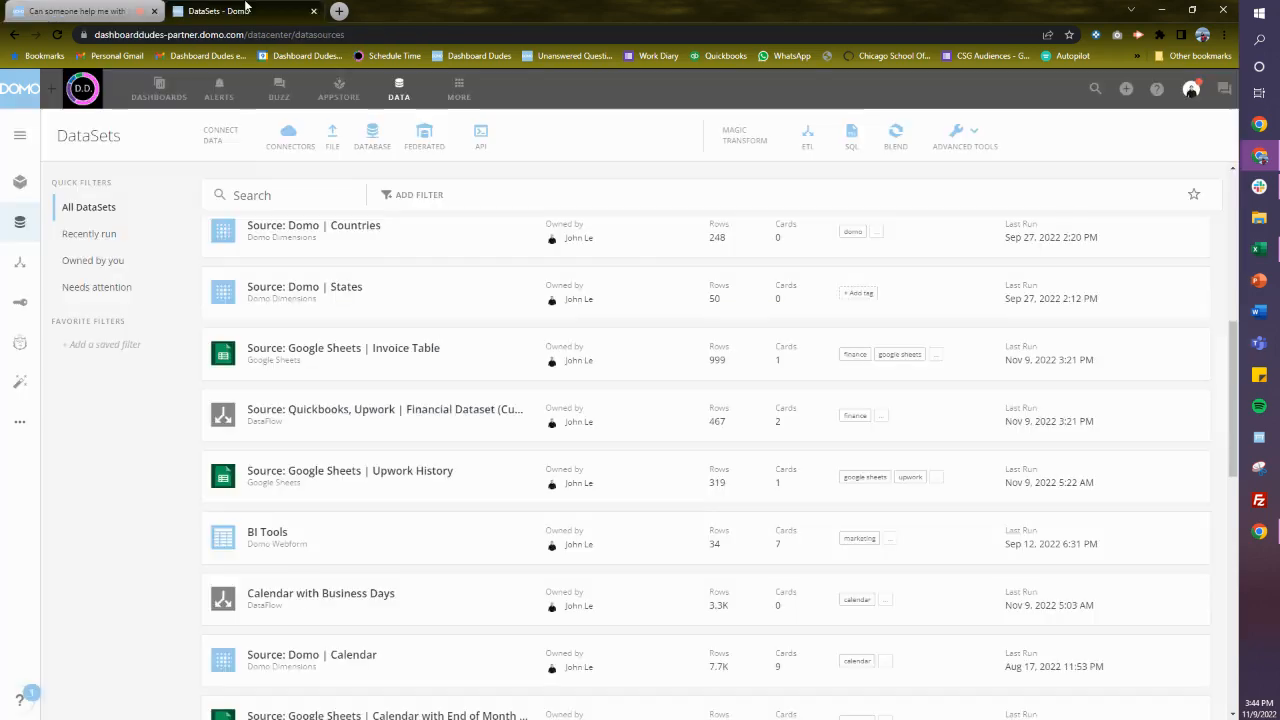
scroll(340, 600, "down", 4)
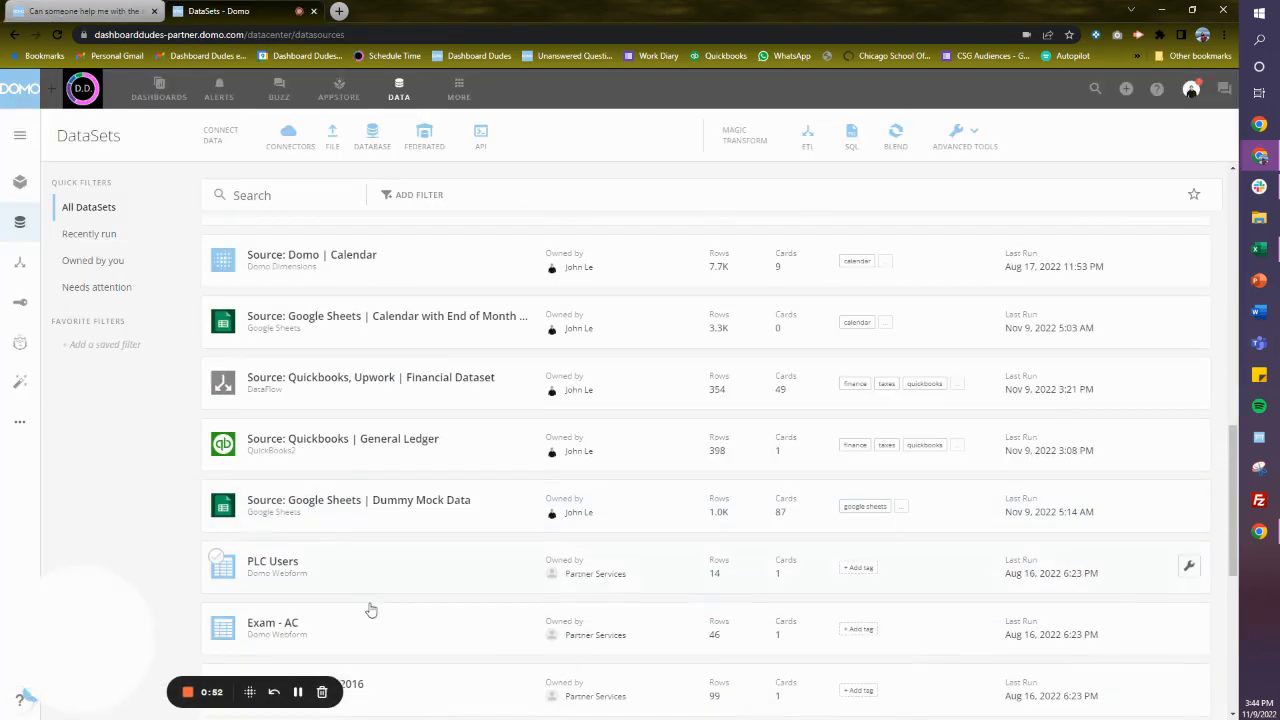
left_click(471, 511)
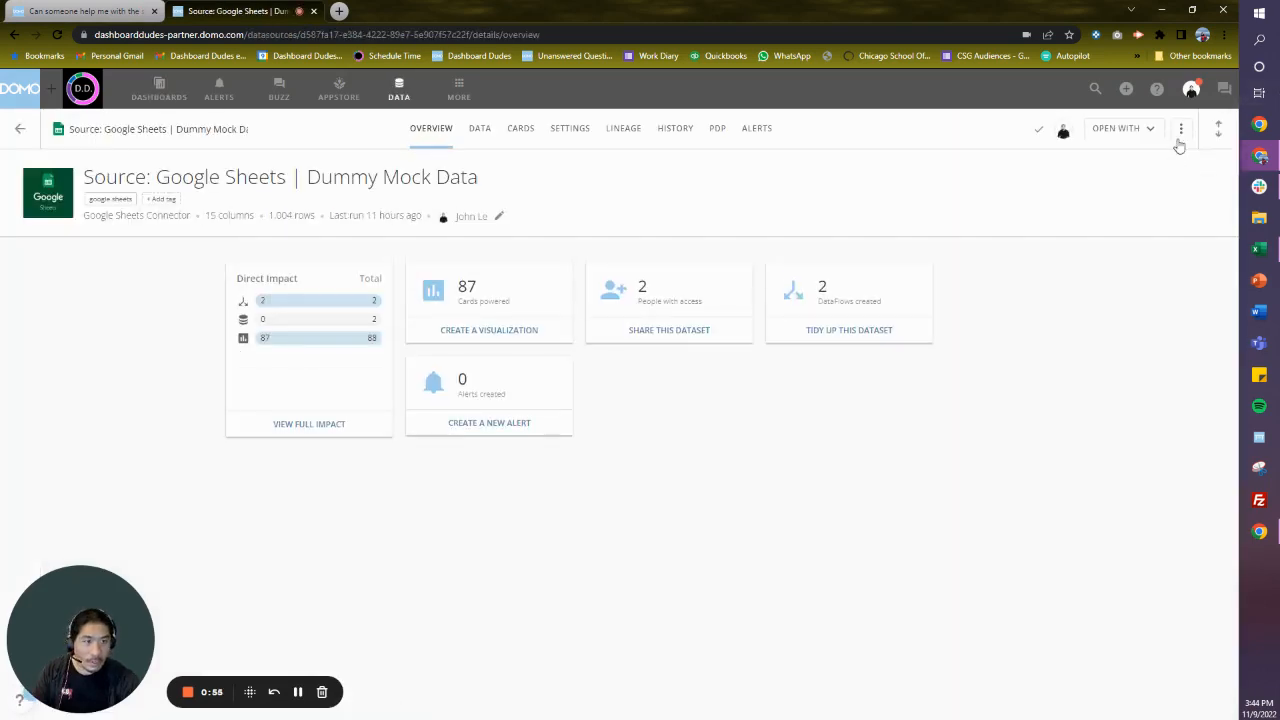
left_click(1178, 130)
left_click(1141, 137)
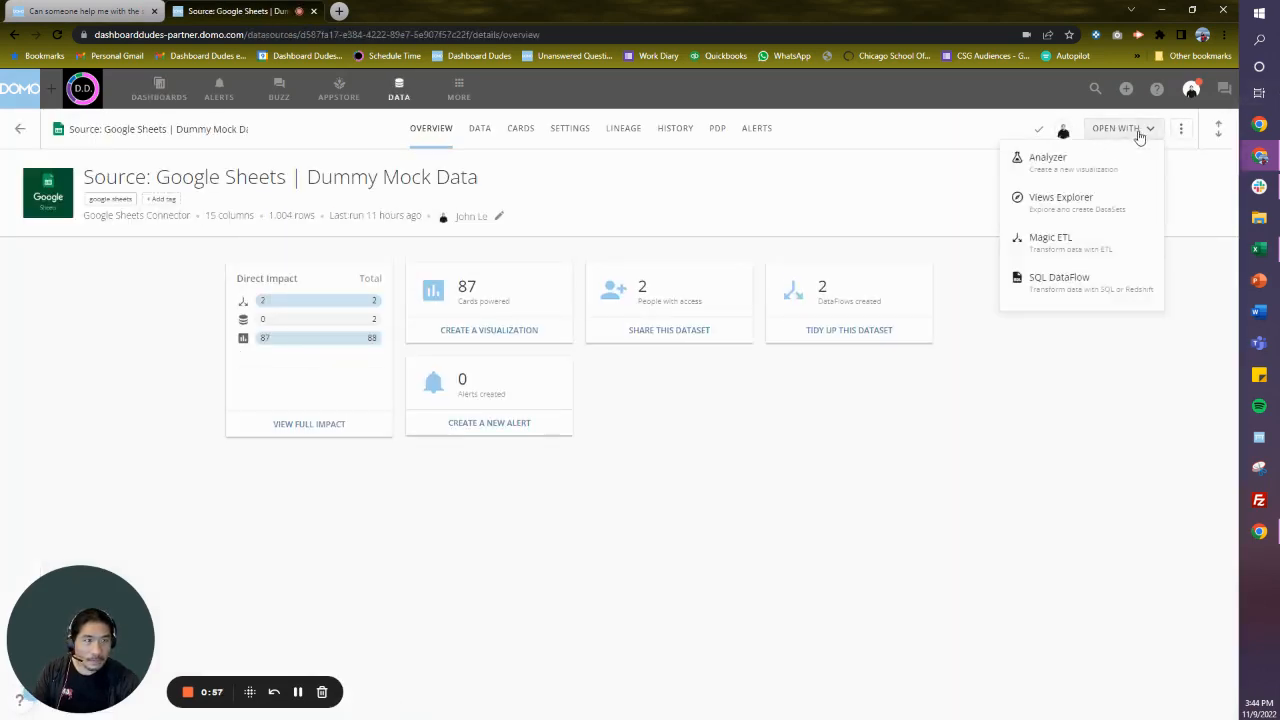
left_click(1082, 162)
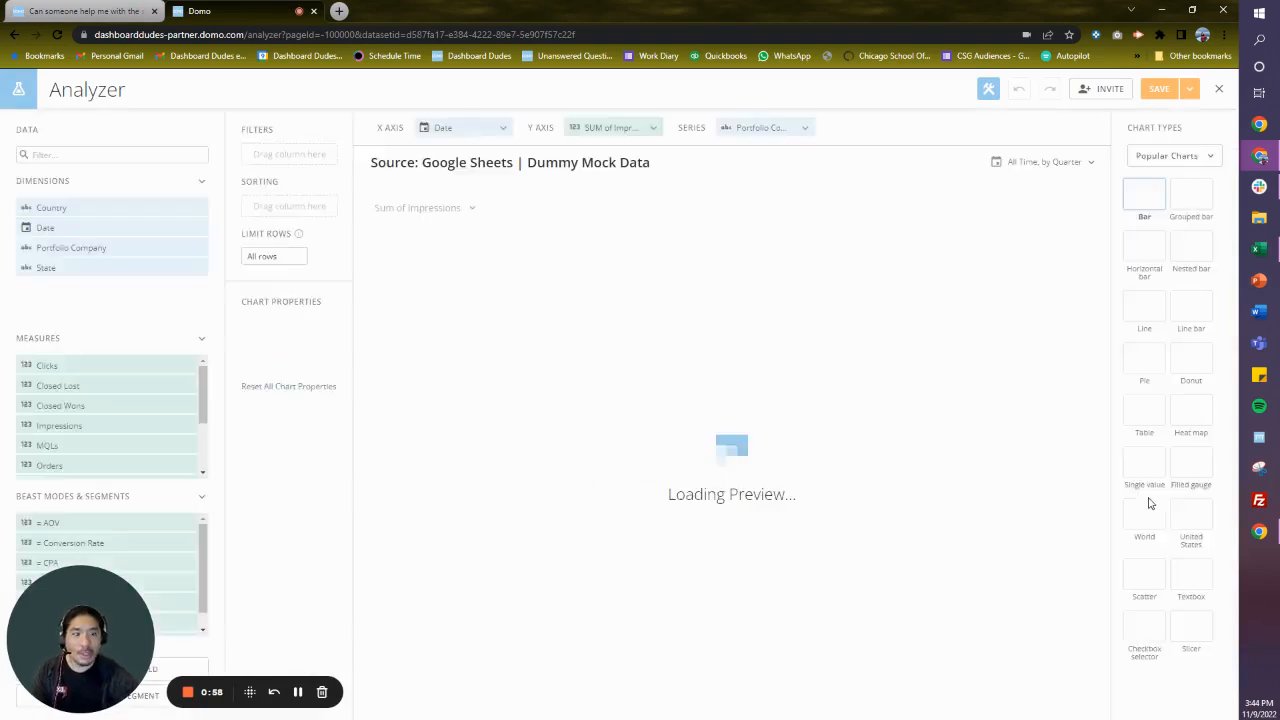
- Change the chart type to Table and set the card to No Summary Number
left_click(1148, 472)
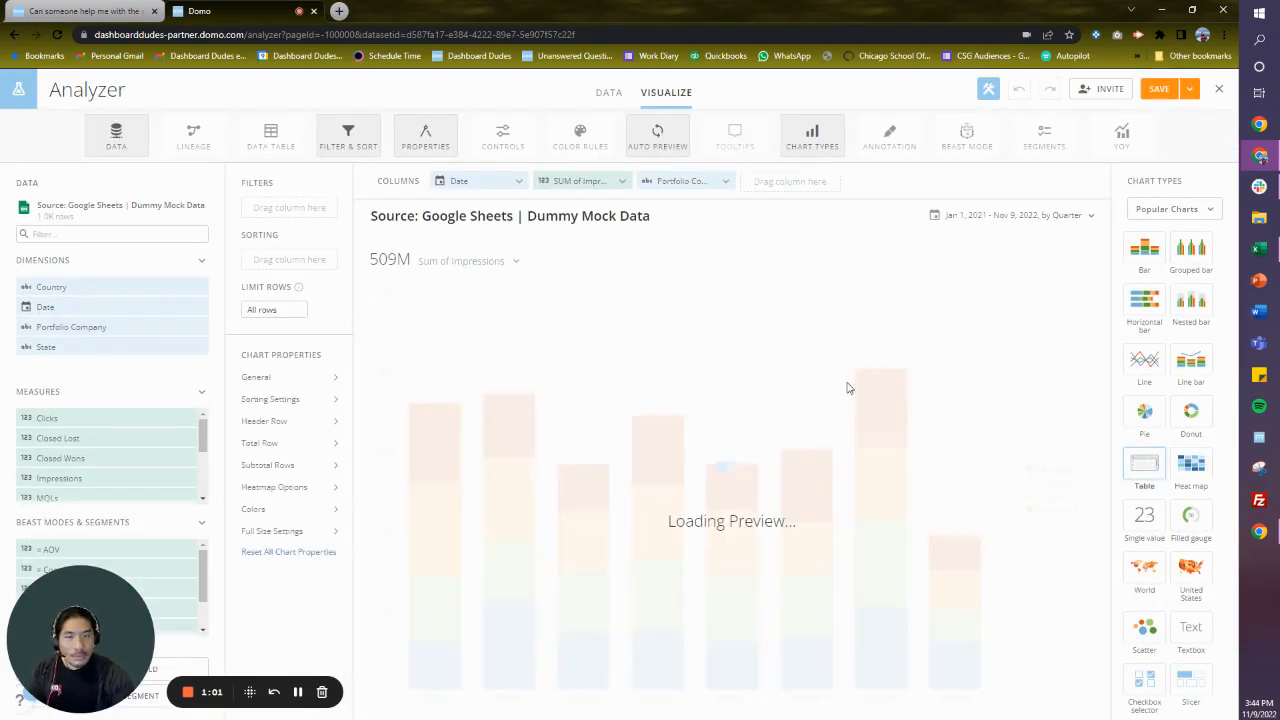
left_click(502, 266)
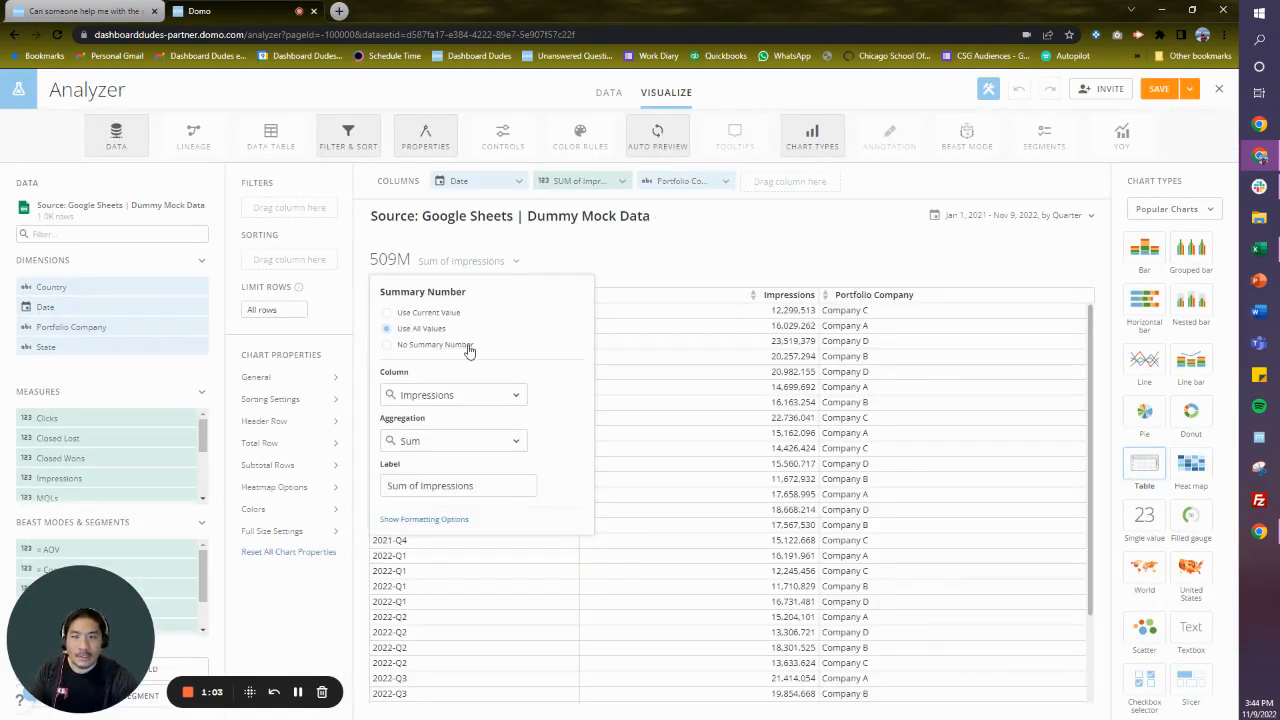
left_click(466, 345)
- Group the table's dates by Month
left_click(1040, 215)
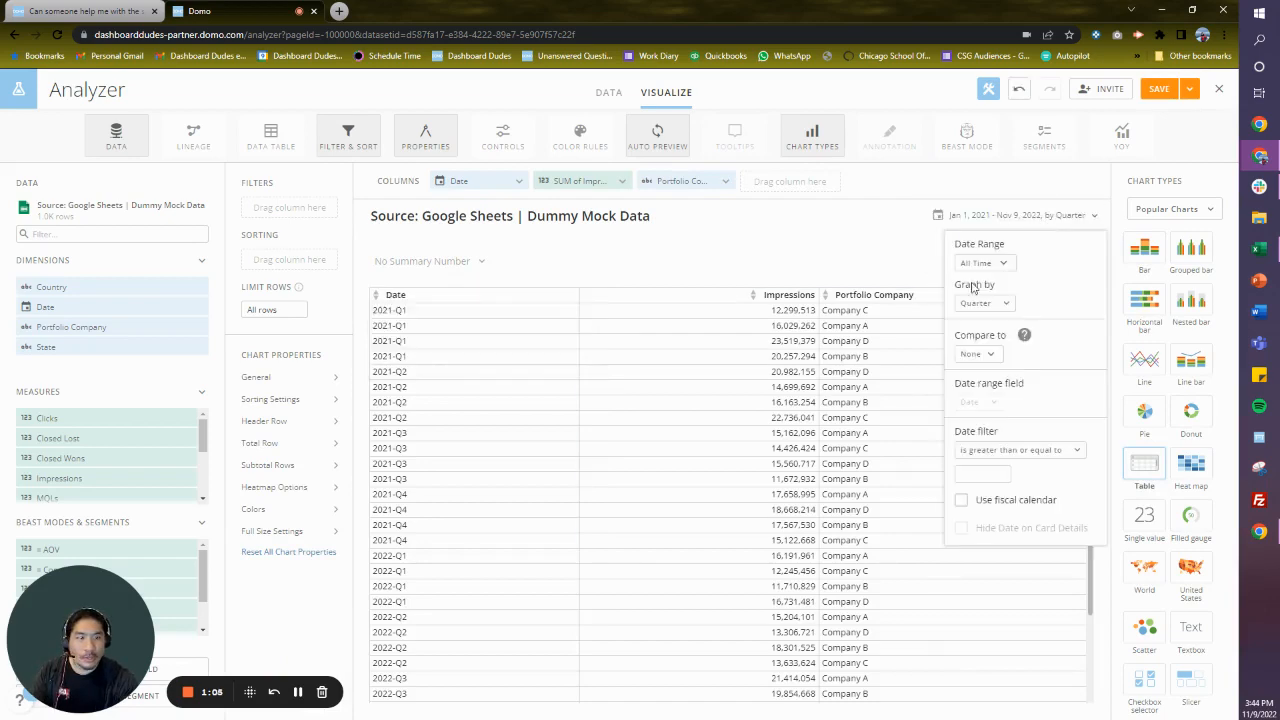
left_click(982, 302)
left_click(993, 464)
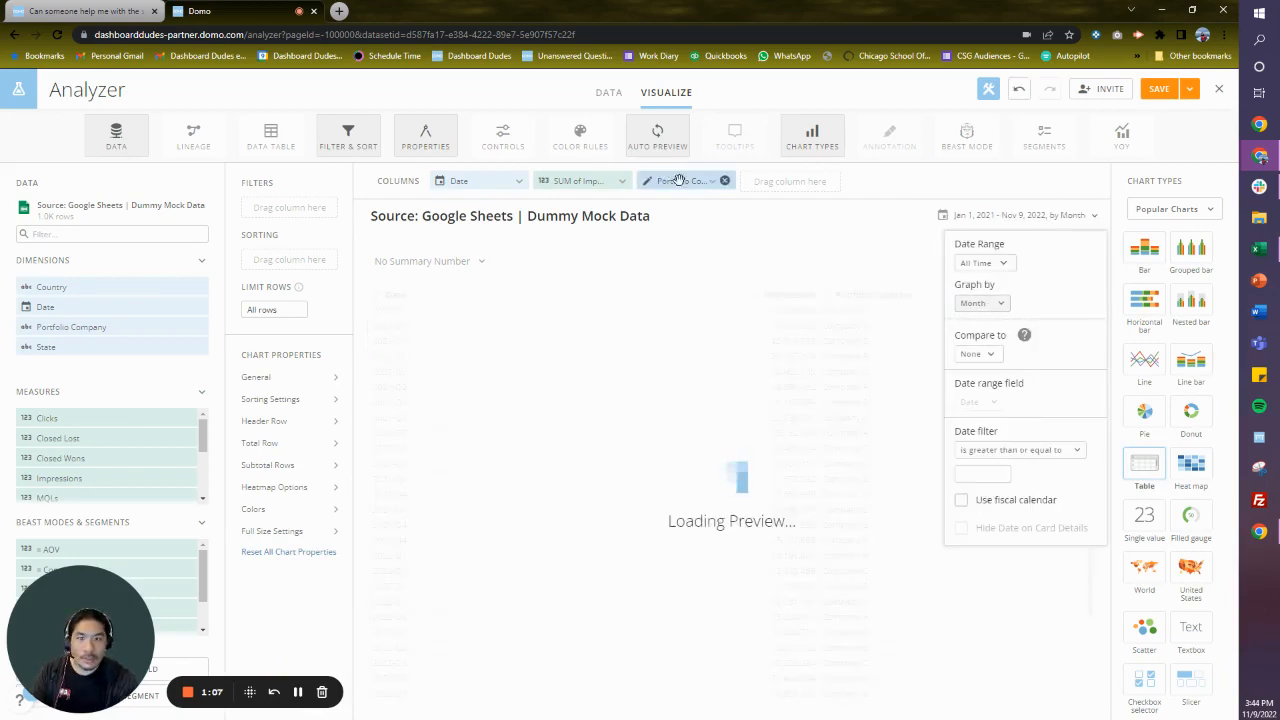
- Place the Portfolio Company column directly after Date and replace the Impressions column with Revenue
left_click_drag(680, 180, 592, 185)
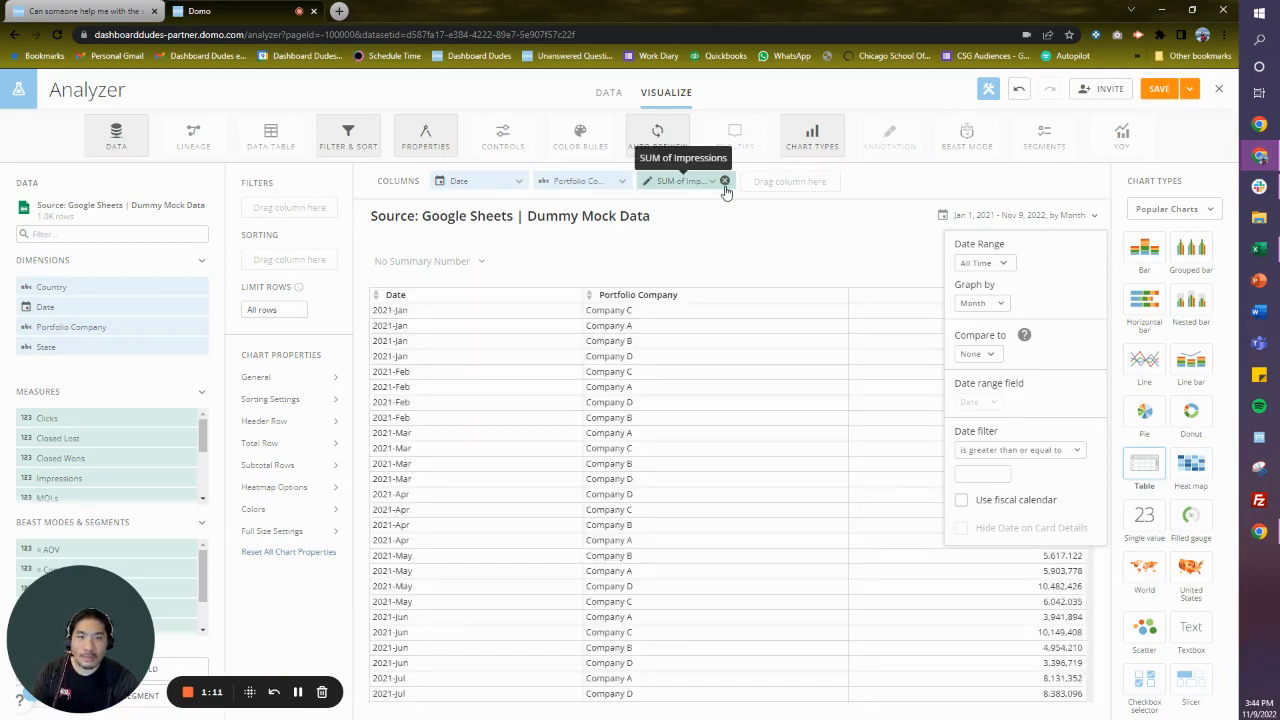
left_click(725, 181)
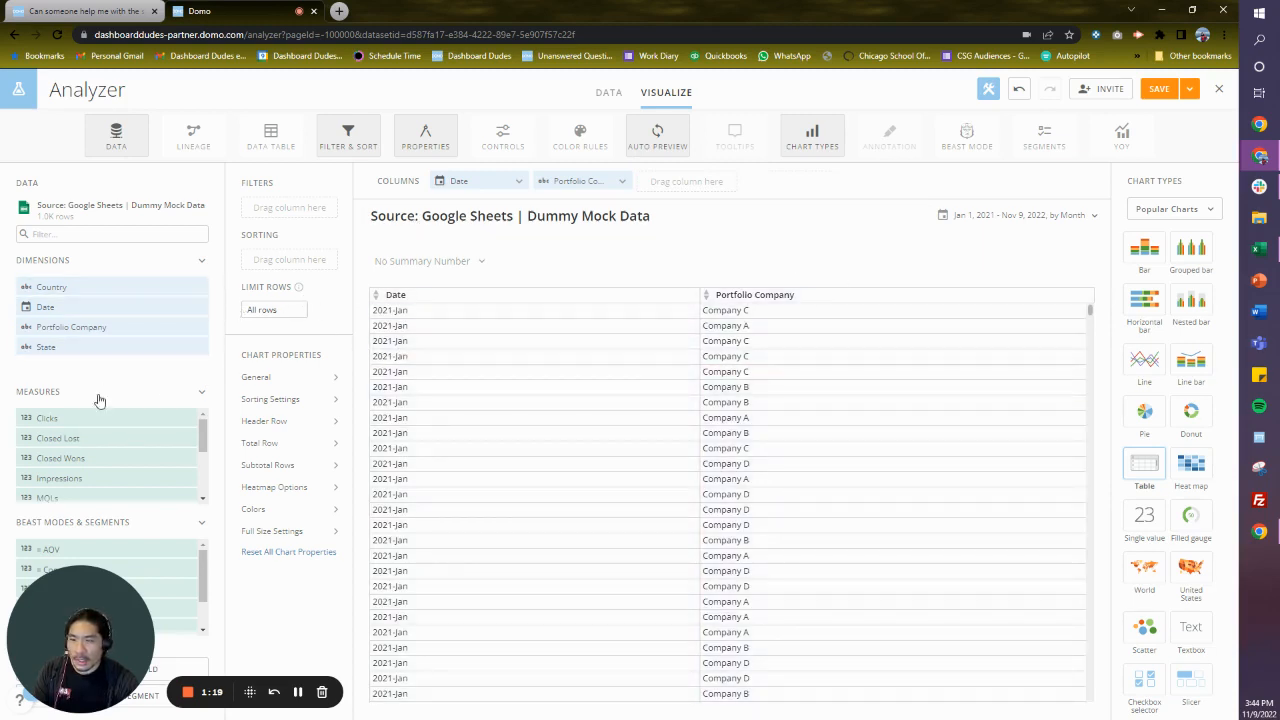
scroll(152, 470, "down", 3)
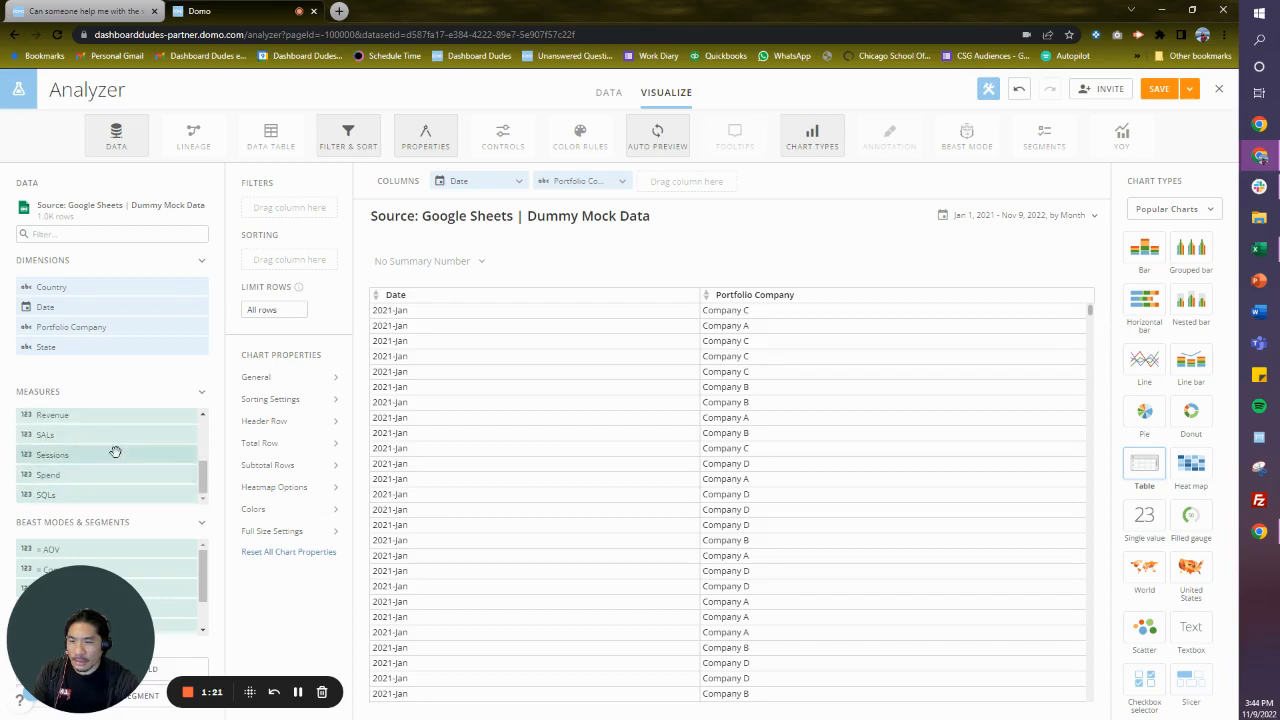
left_click_drag(108, 417, 687, 187)
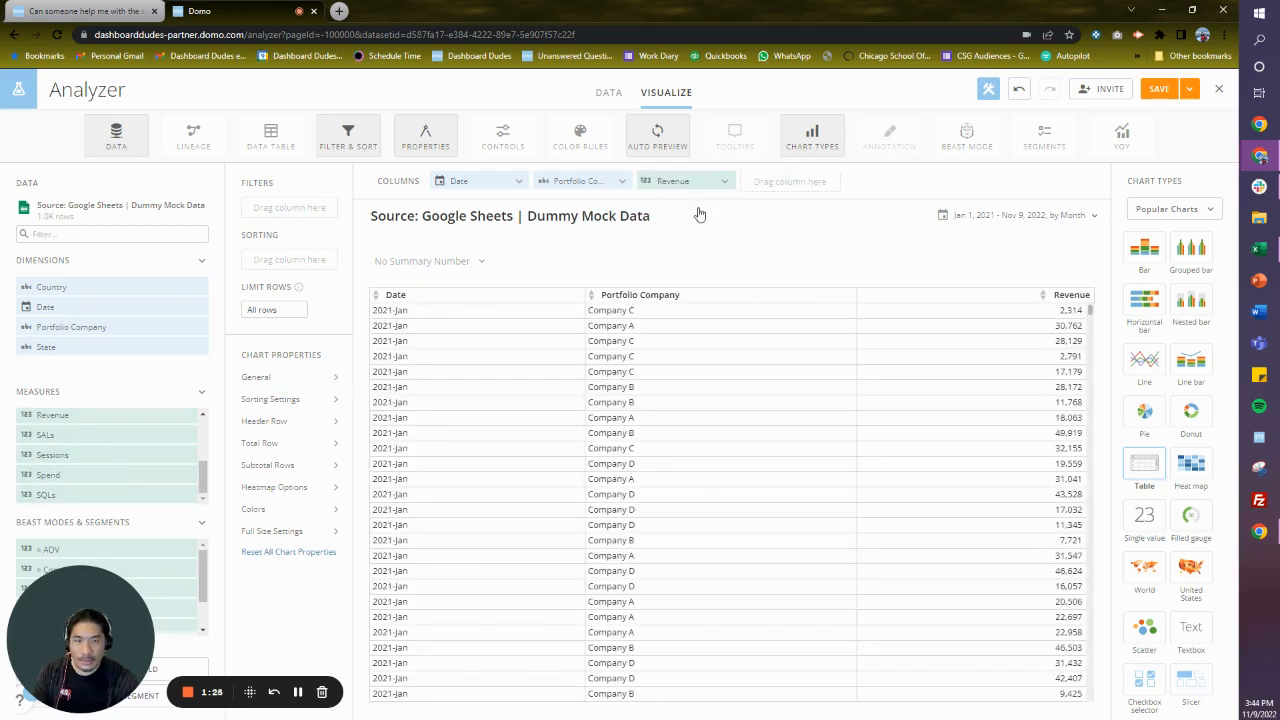
- Set the aggregation of the Revenue column to Sum
left_click(710, 183)
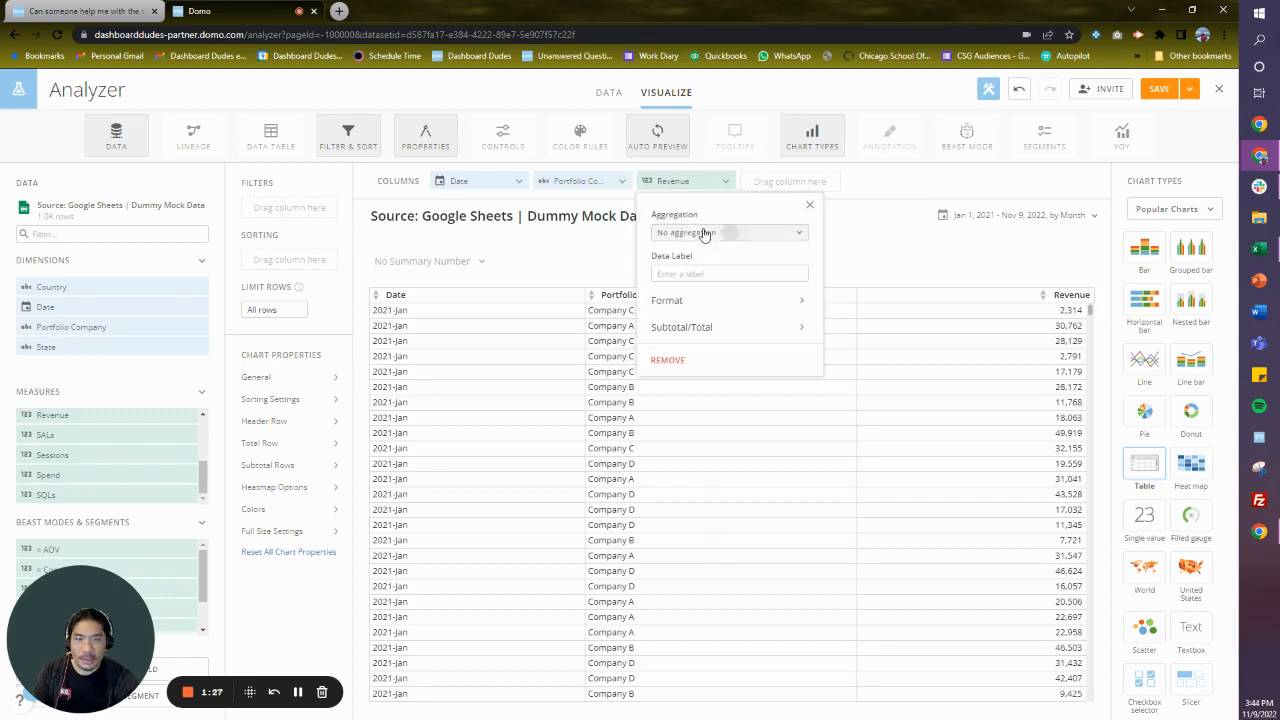
left_click(705, 231)
left_click(706, 257)
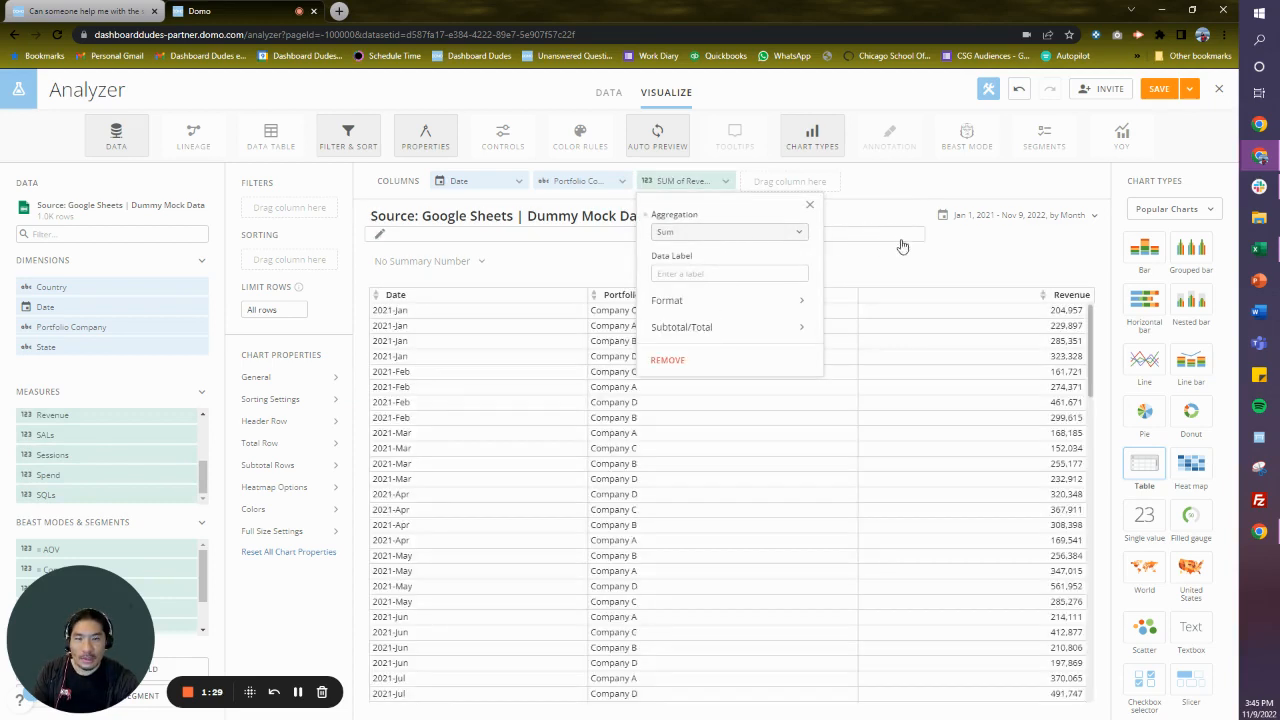
left_click(1053, 260)
- Limit the date range to the last 3 months and graph it by Month
left_click(1065, 216)
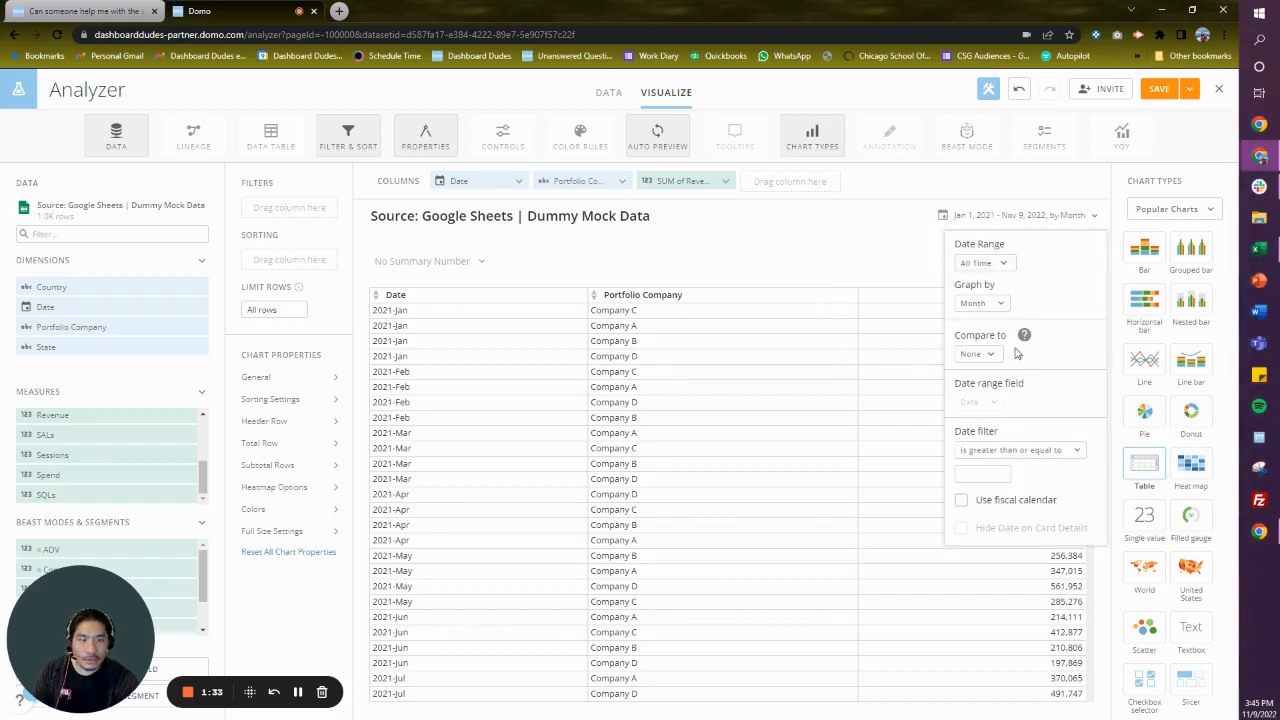
left_click(989, 265)
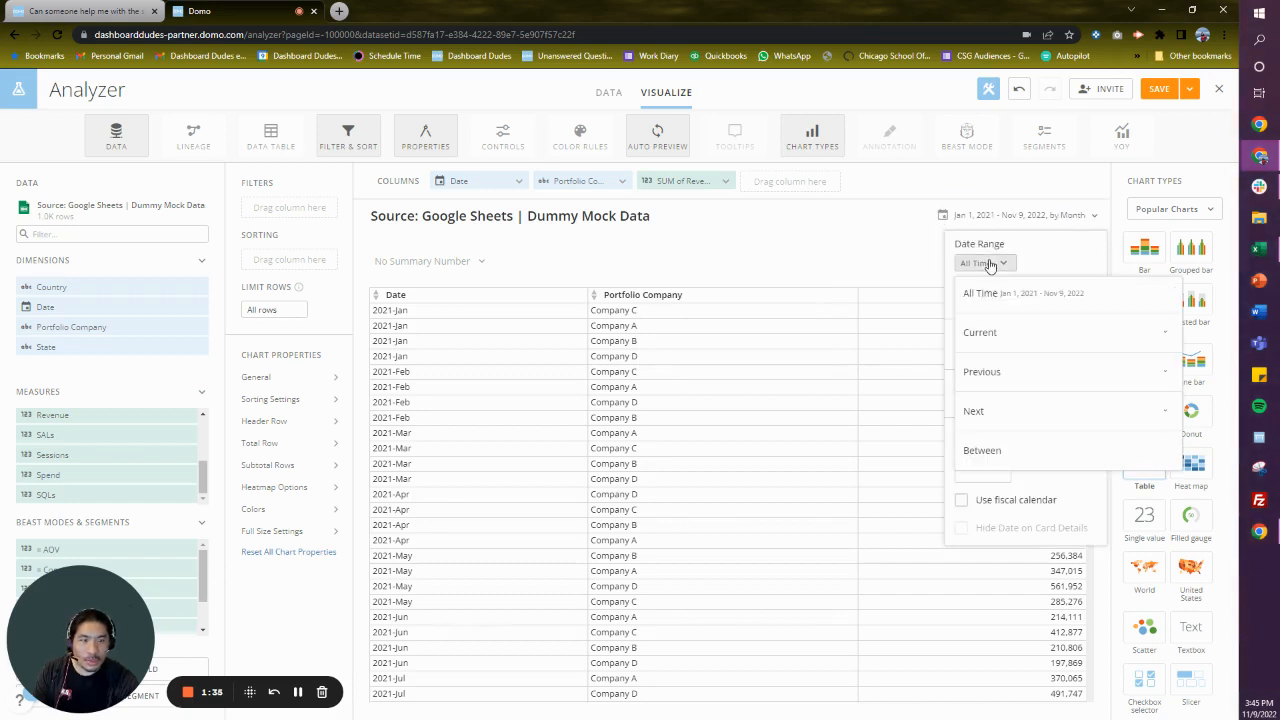
left_click(992, 371)
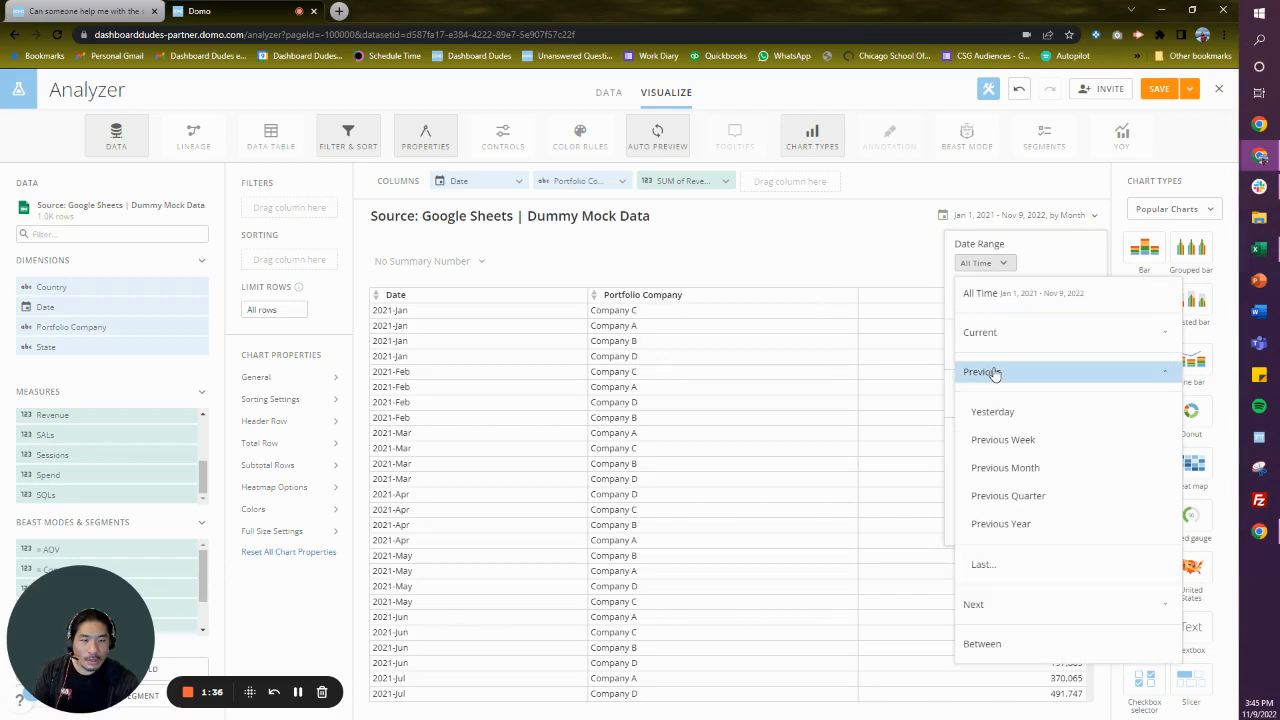
left_click(1014, 566)
type("3")
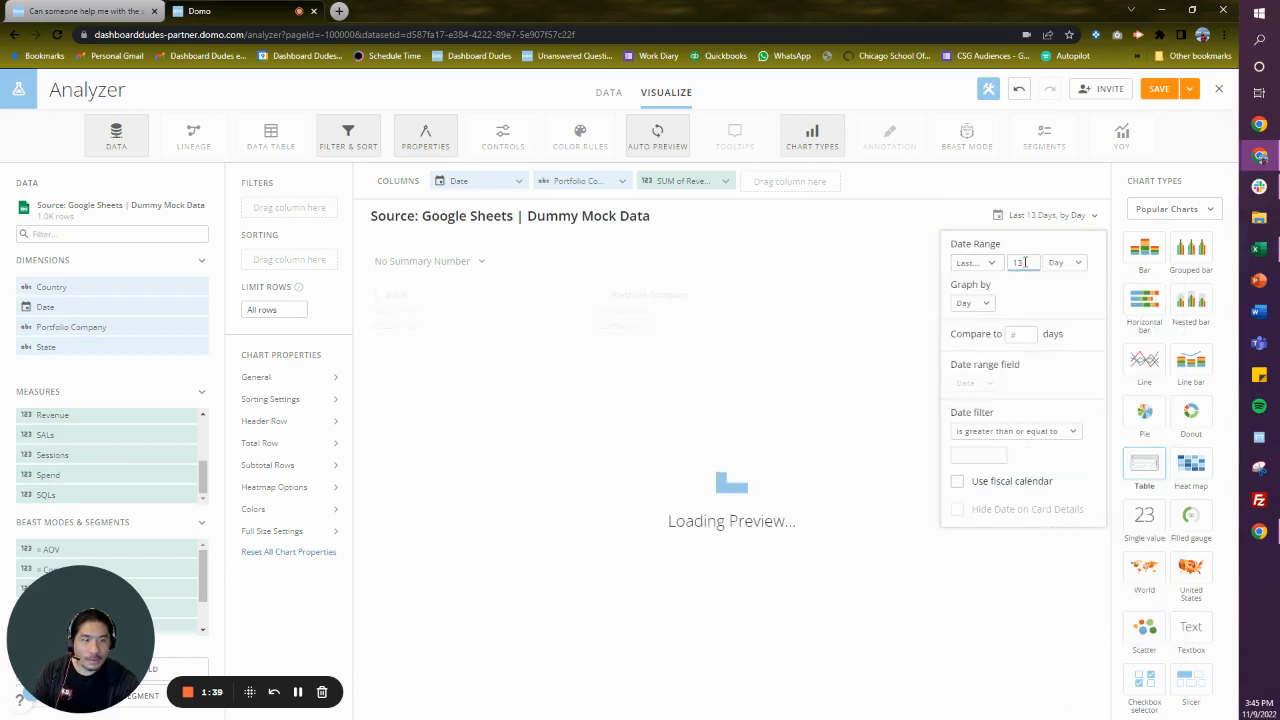
left_click(1063, 262)
left_click(1080, 371)
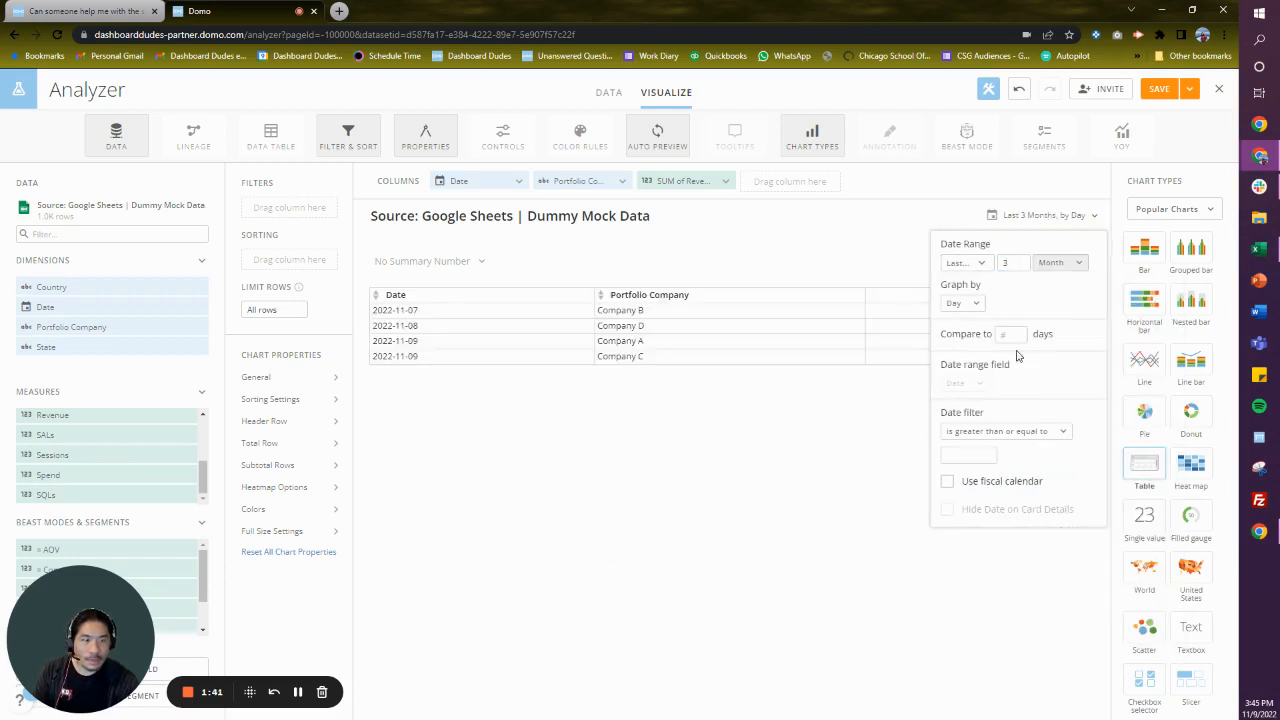
left_click(953, 305)
left_click(980, 464)
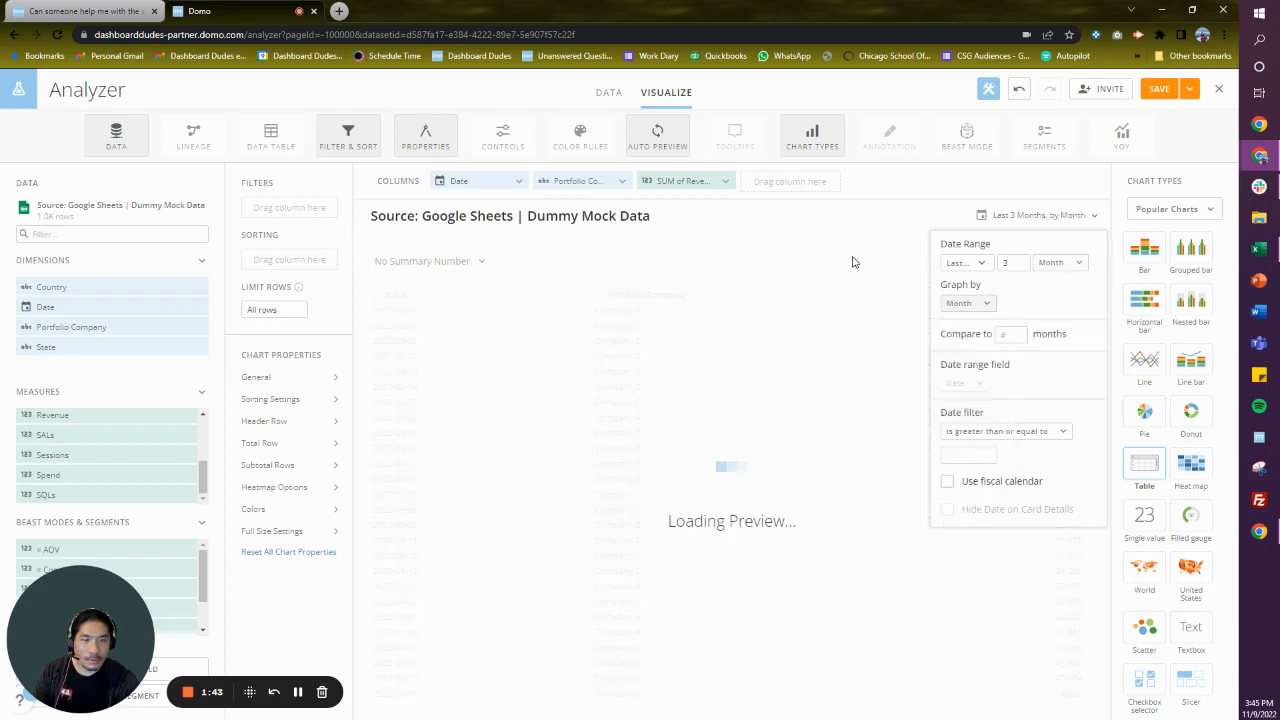
left_click(937, 214)
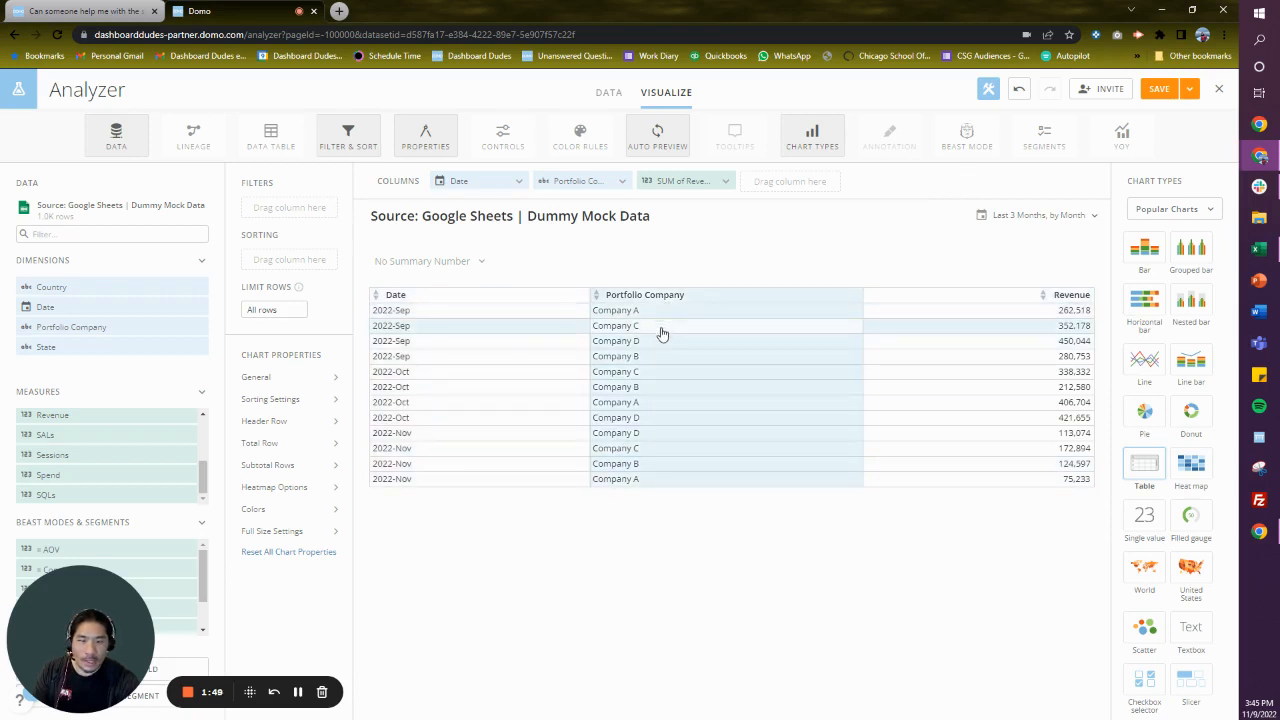
- Sort the table by Date in ascending order
left_click_drag(465, 182, 289, 260)
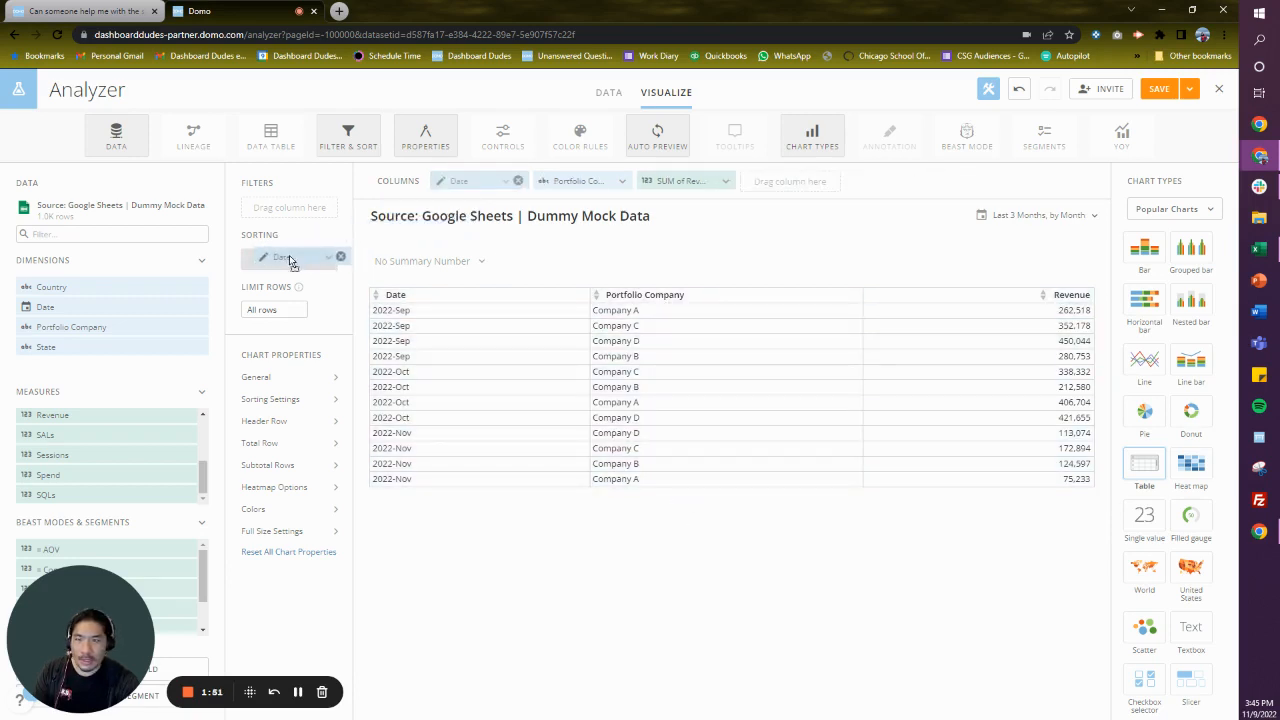
left_click_drag(563, 176, 294, 289)
left_click(464, 357)
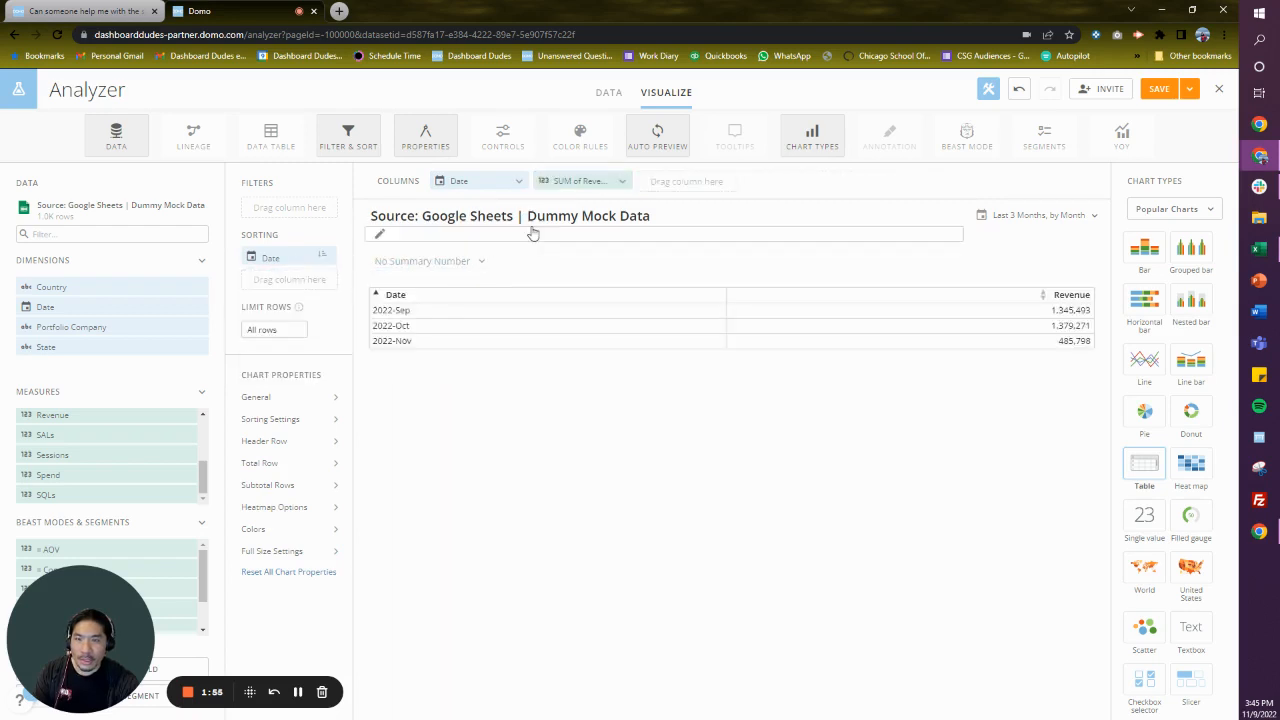
- Add Portfolio Company as a second ascending sort without aggregation, and put it back as a column between Date and Revenue
left_click_drag(94, 325, 262, 279)
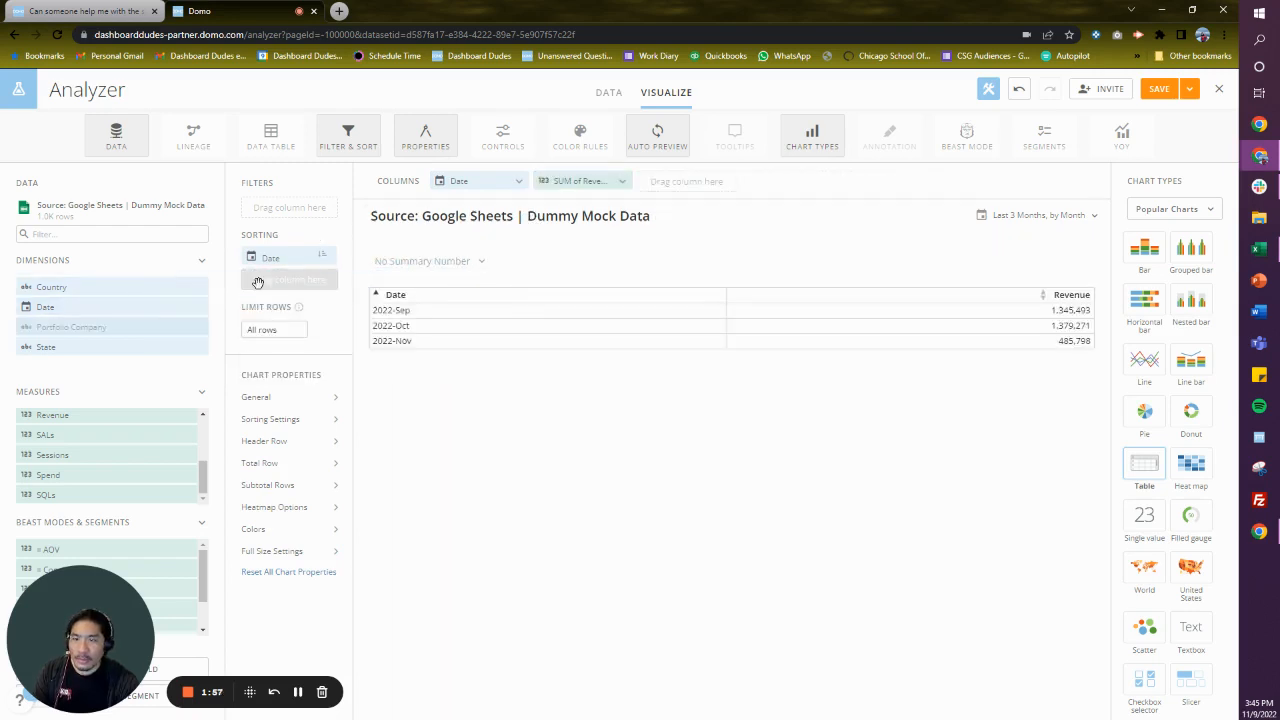
left_click_drag(75, 327, 564, 186)
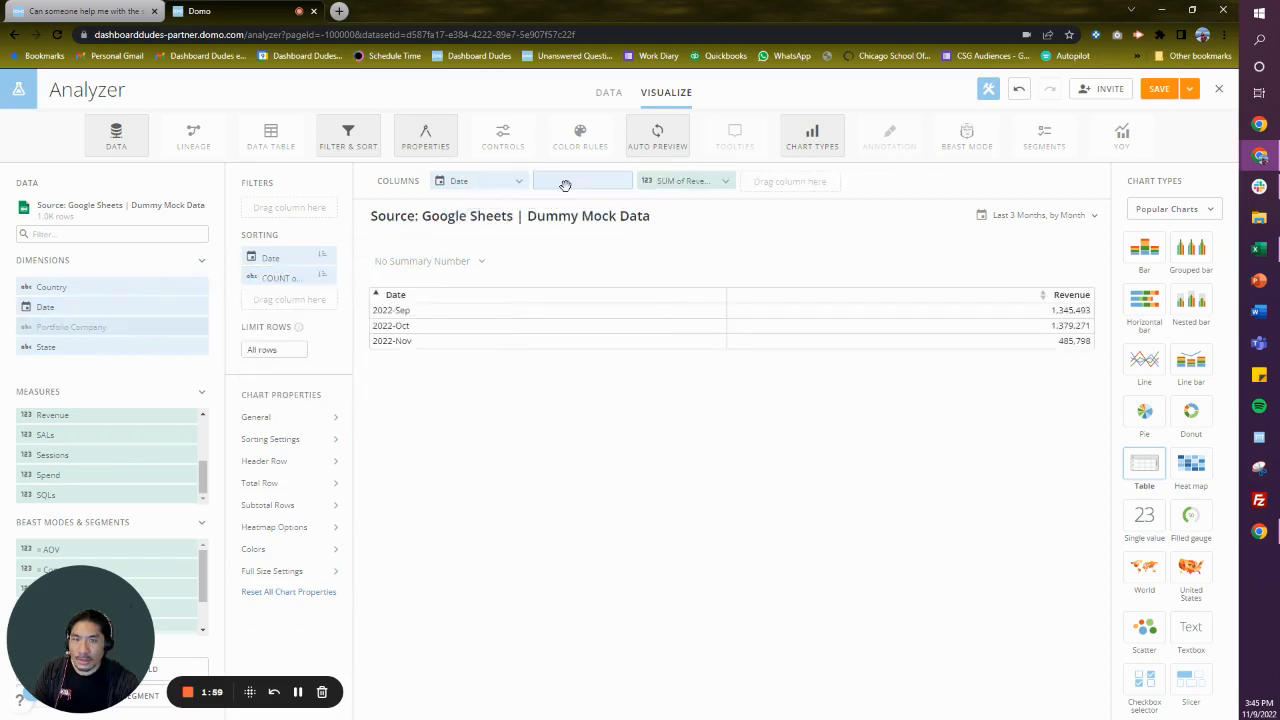
left_click(324, 277)
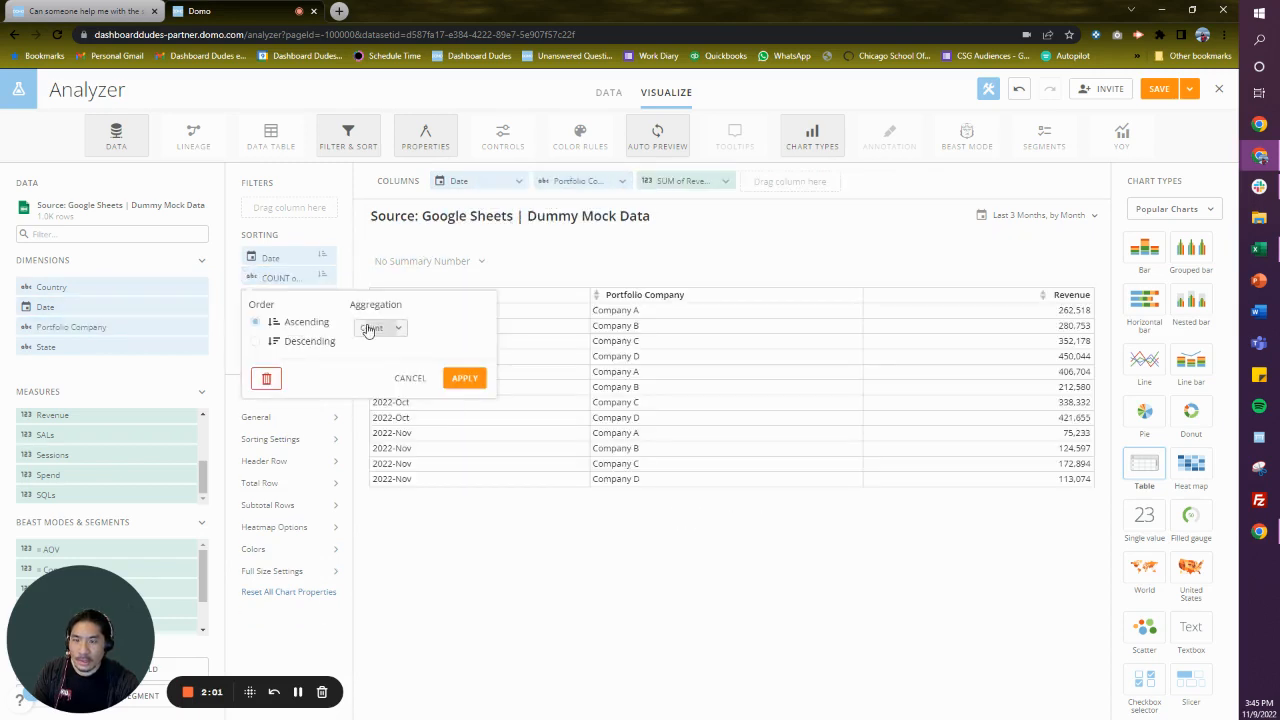
left_click(368, 328)
left_click(372, 363)
left_click(464, 378)
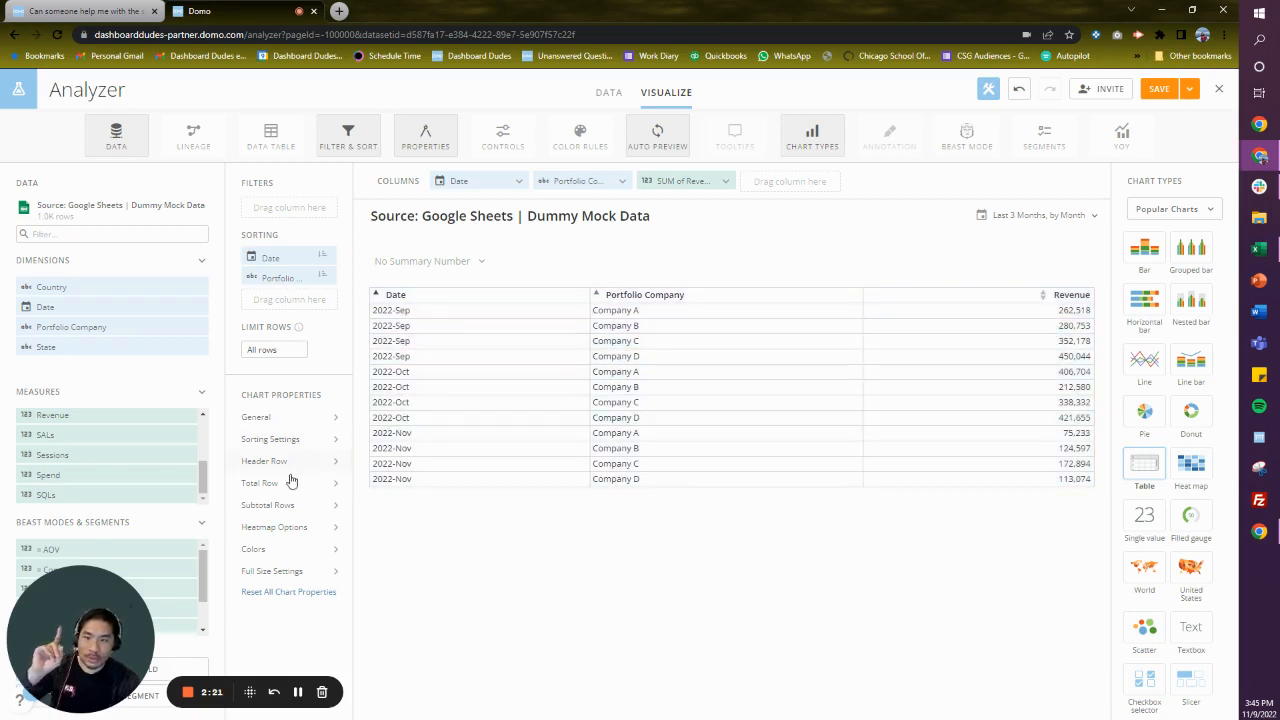
- Show subtotal rows in the table
left_click(300, 506)
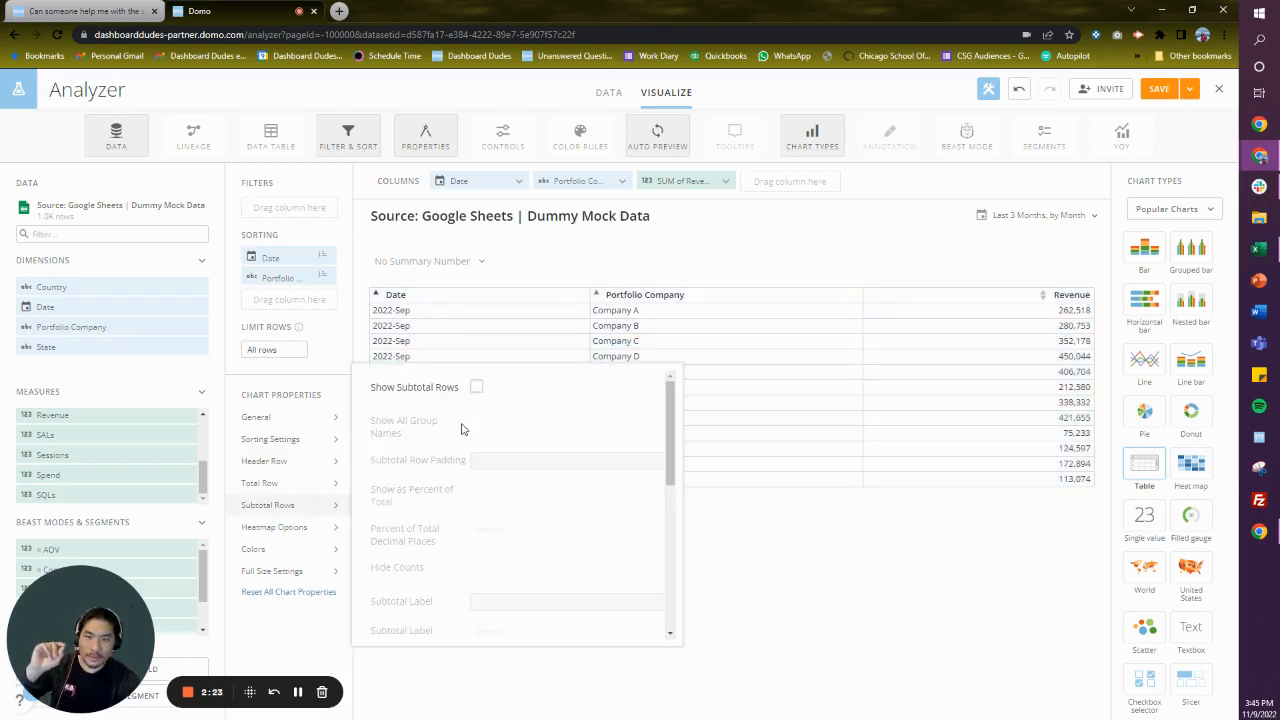
left_click(482, 388)
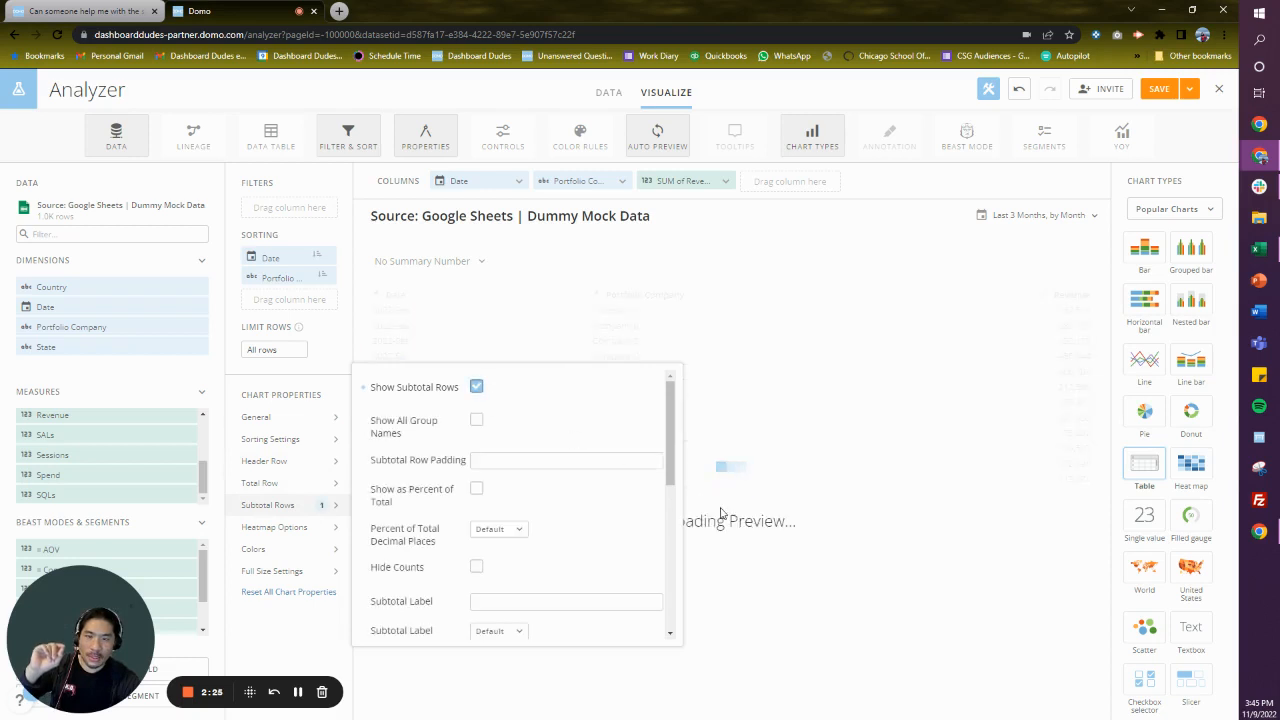
left_click(928, 566)
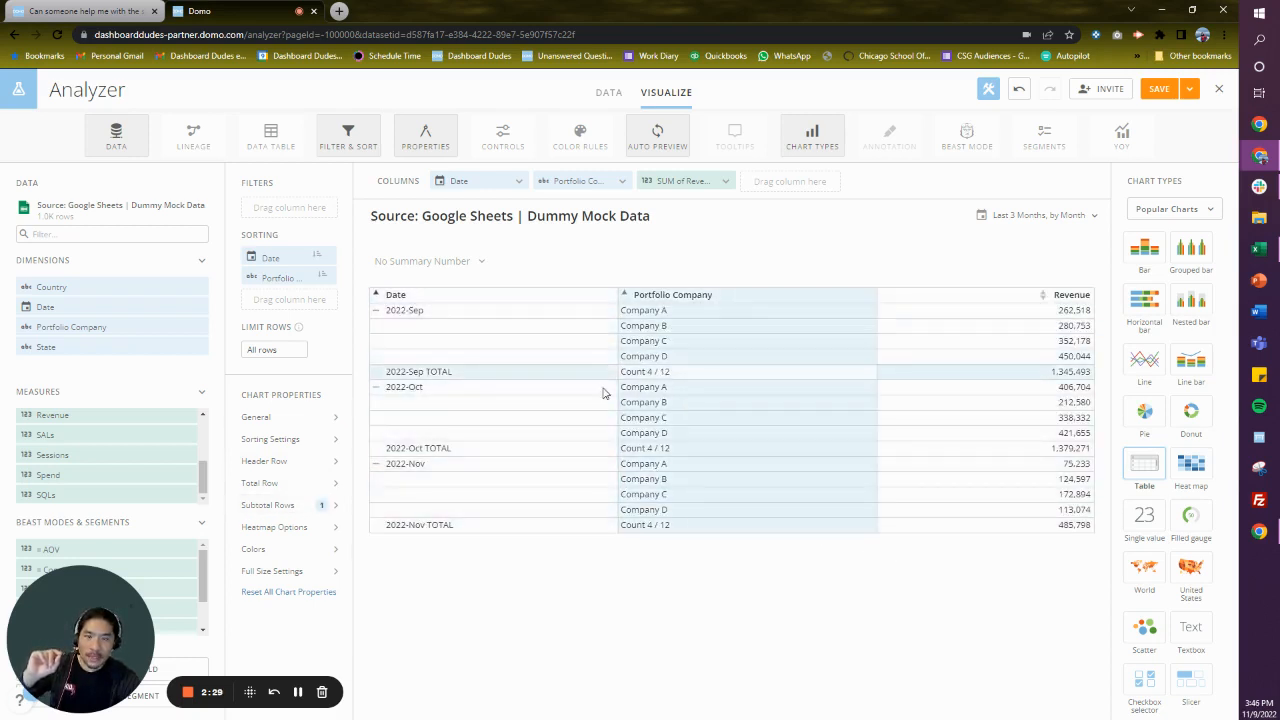
- Hide the counts in the table's subtotal rows
left_click(280, 510)
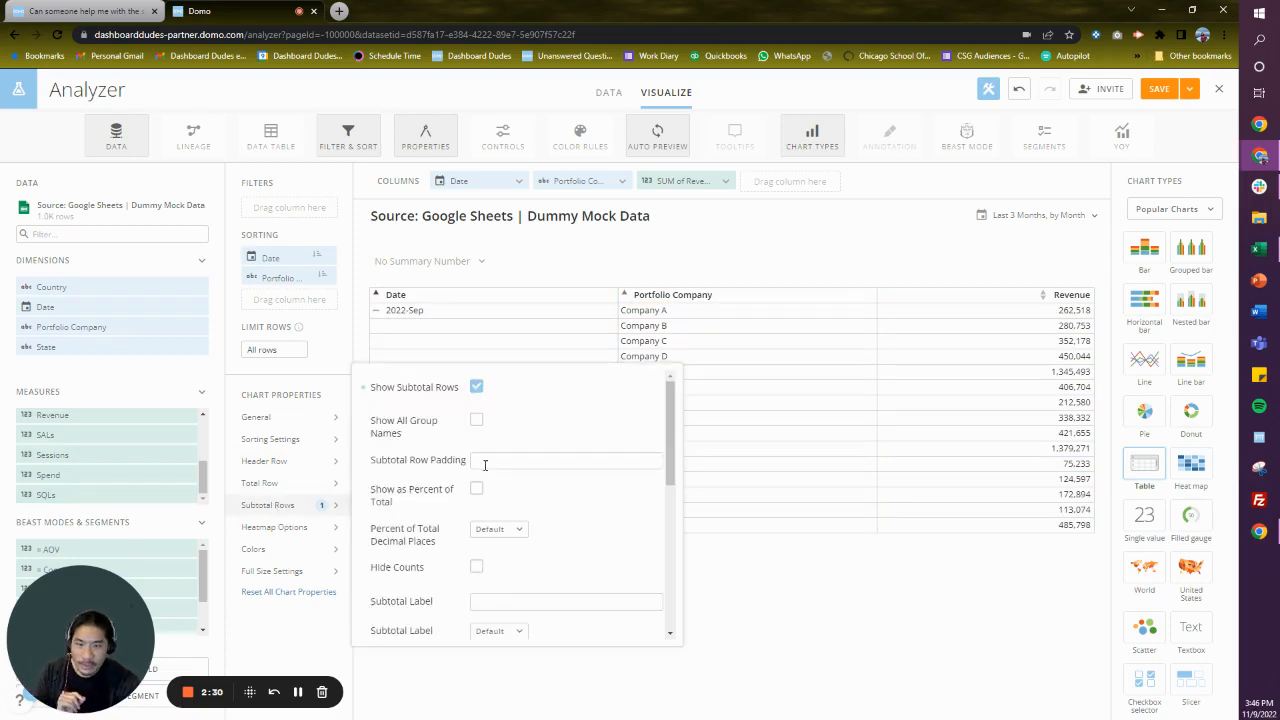
scroll(492, 523, "down", 2)
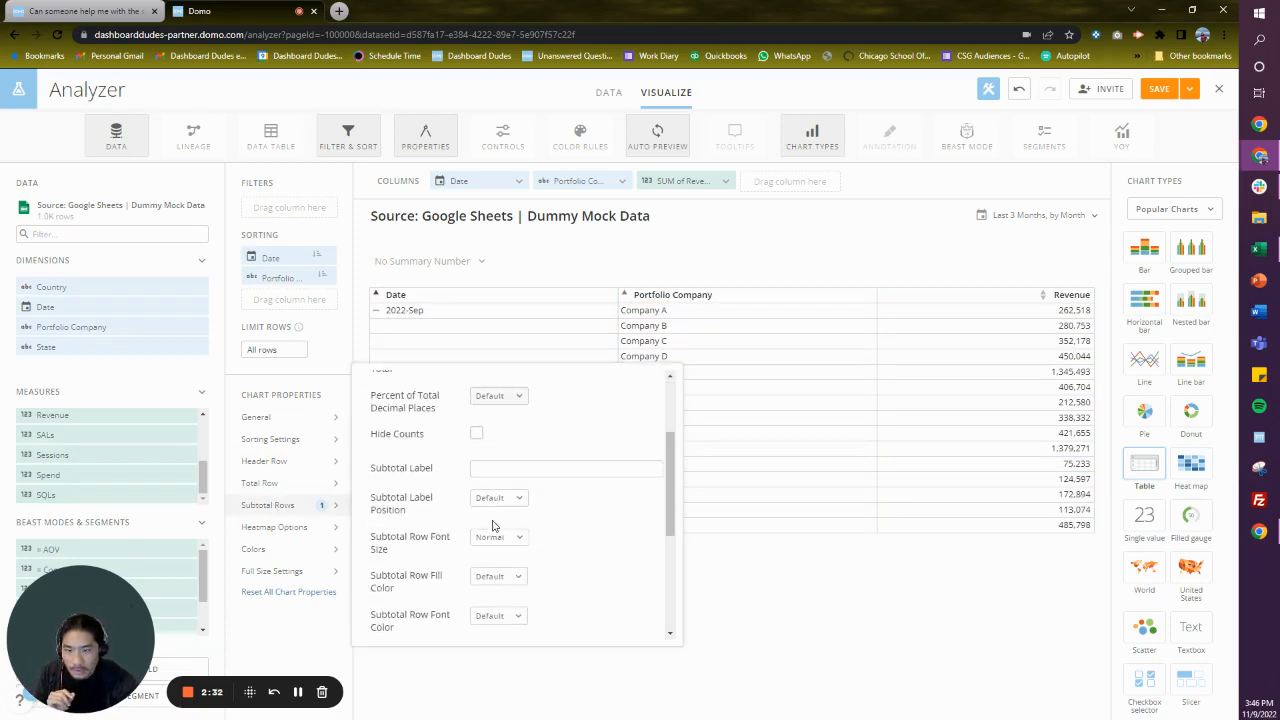
left_click(477, 436)
scroll(505, 520, "down", 3)
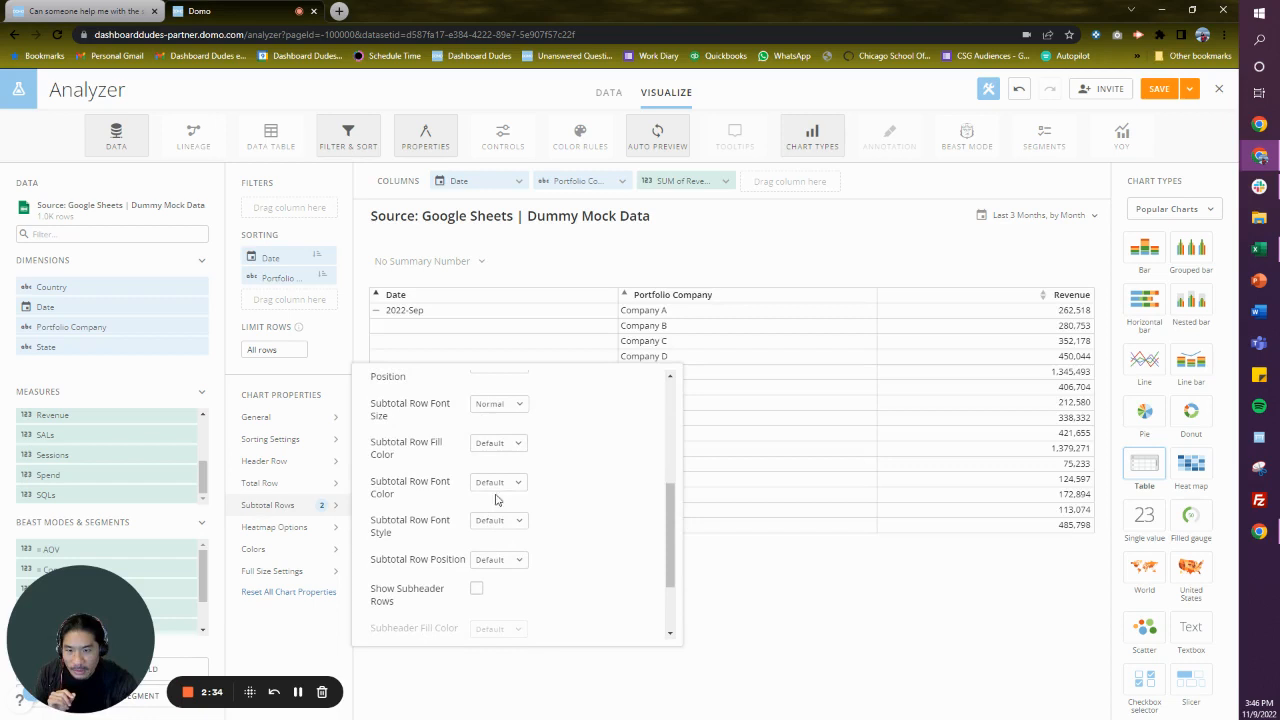
- Set the subtotal rows' fill color to light gray E8E8E8
left_click(497, 445)
left_click(486, 631)
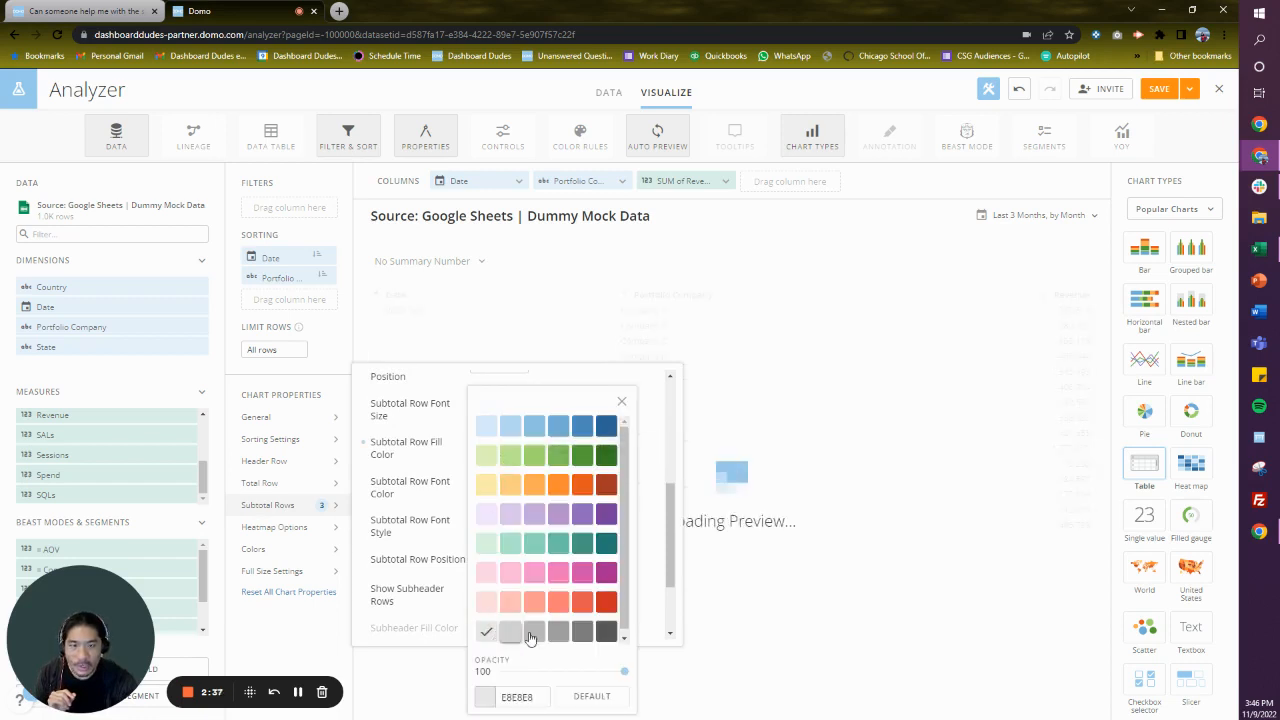
left_click(872, 595)
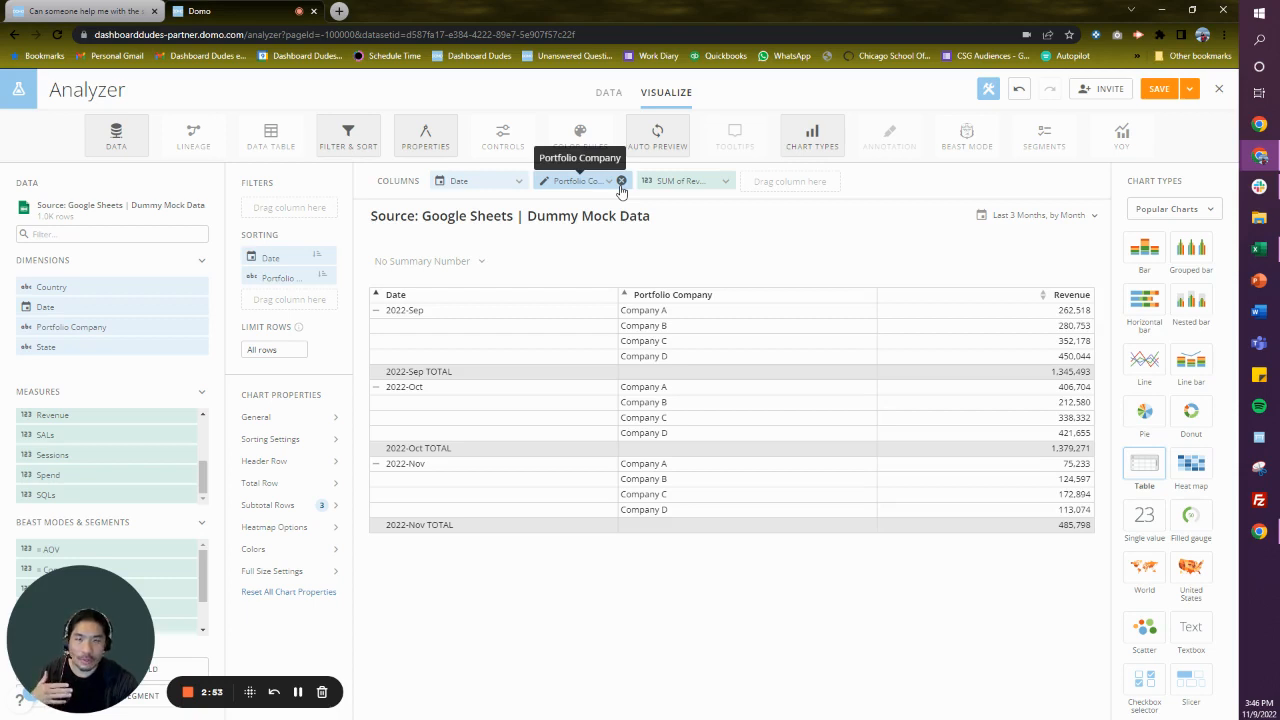
- Remove Portfolio Company from the table's columns and sorting, and turn off the subtotal rows
left_click(621, 182)
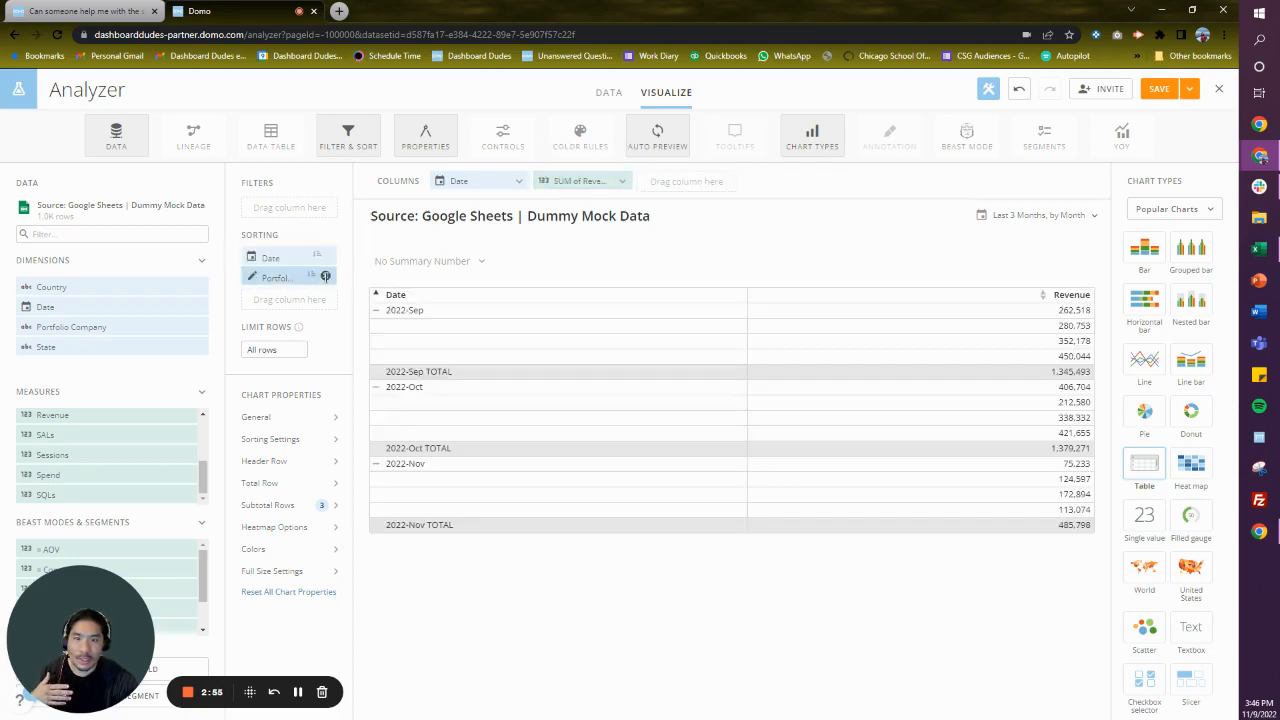
left_click(325, 277)
left_click(290, 490)
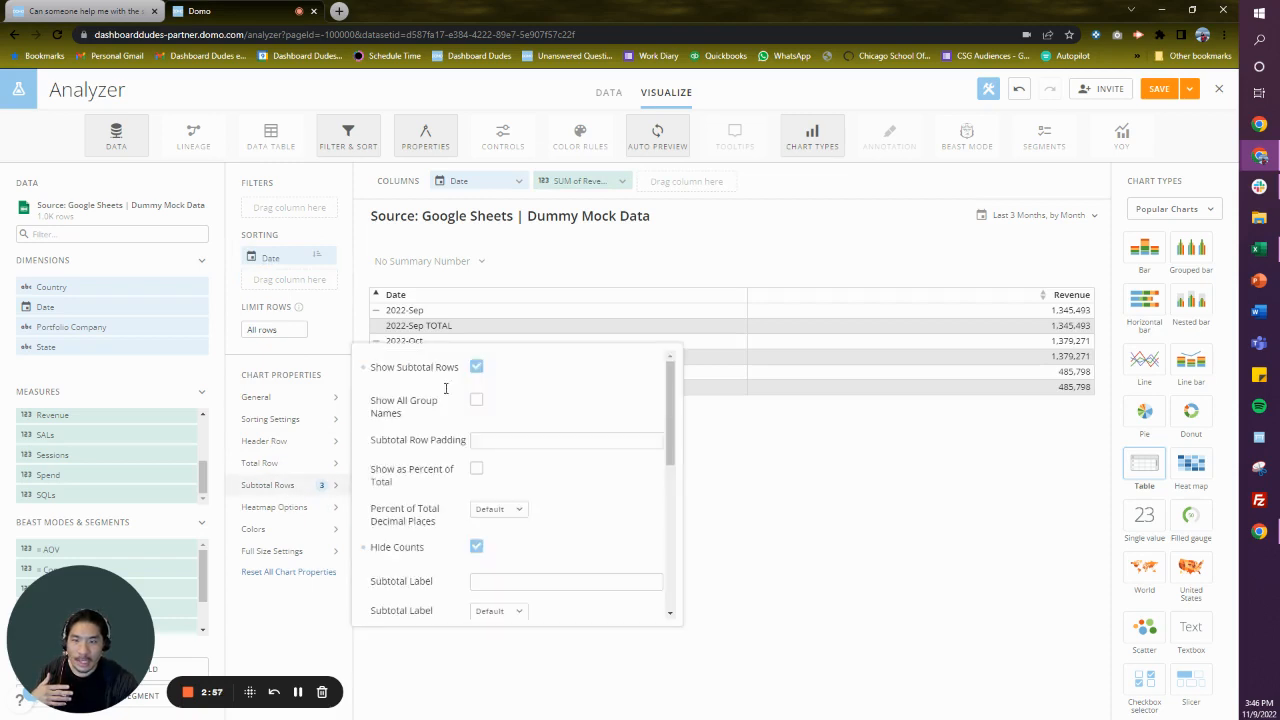
left_click(478, 368)
left_click(879, 468)
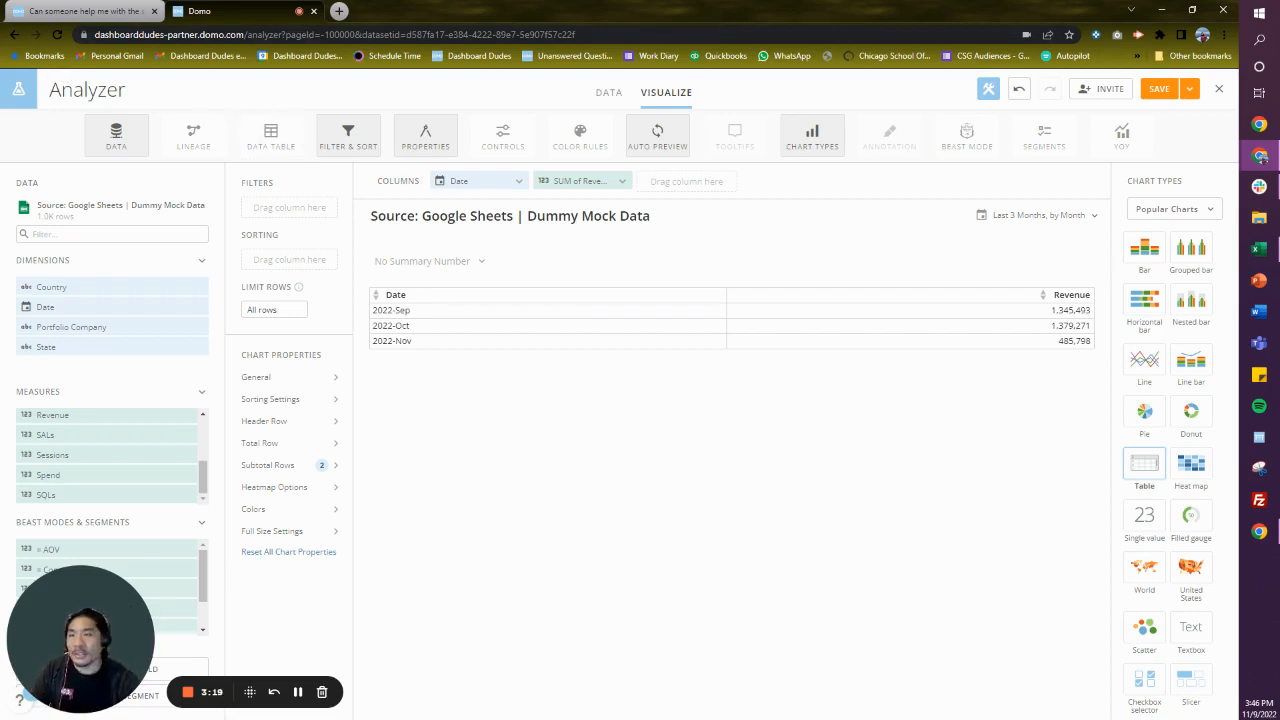
- Save the monthly revenue table card and return to the Overview dashboard
left_click(1190, 89)
left_click(1157, 171)
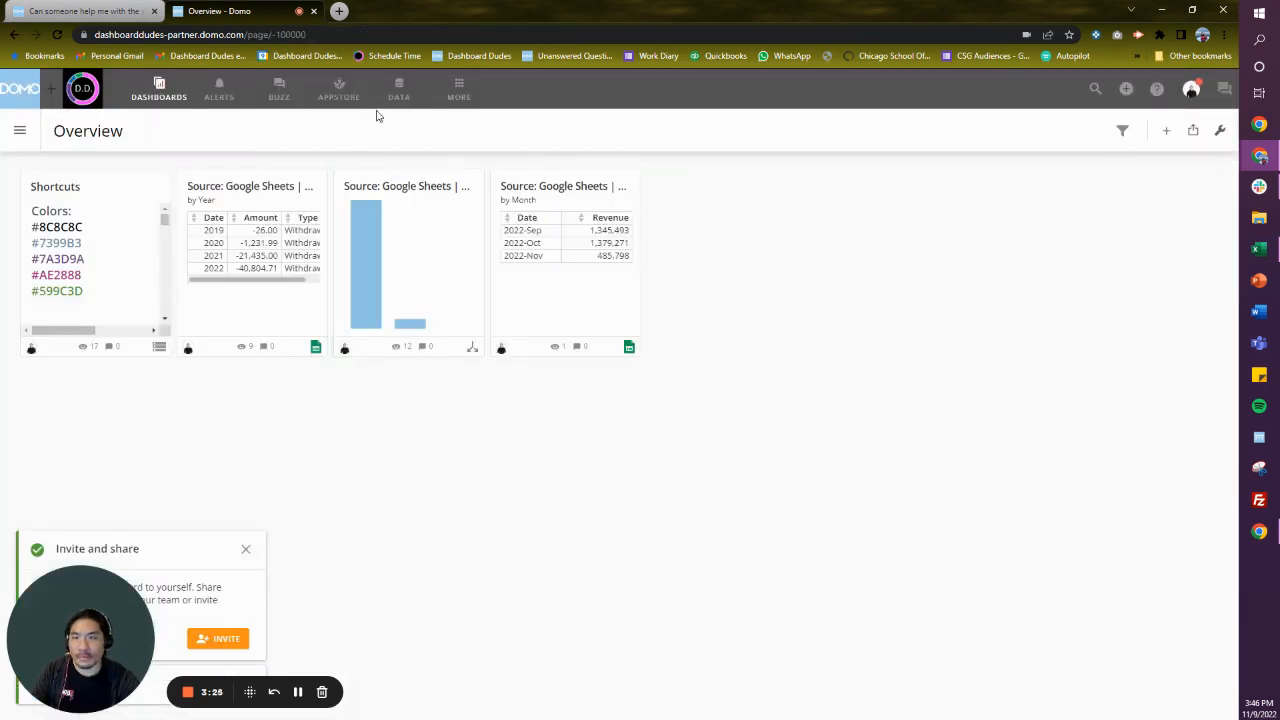
- Create a new Magic ETL dataflow and place an Input DataSet action on its canvas
left_click(396, 92)
left_click(20, 263)
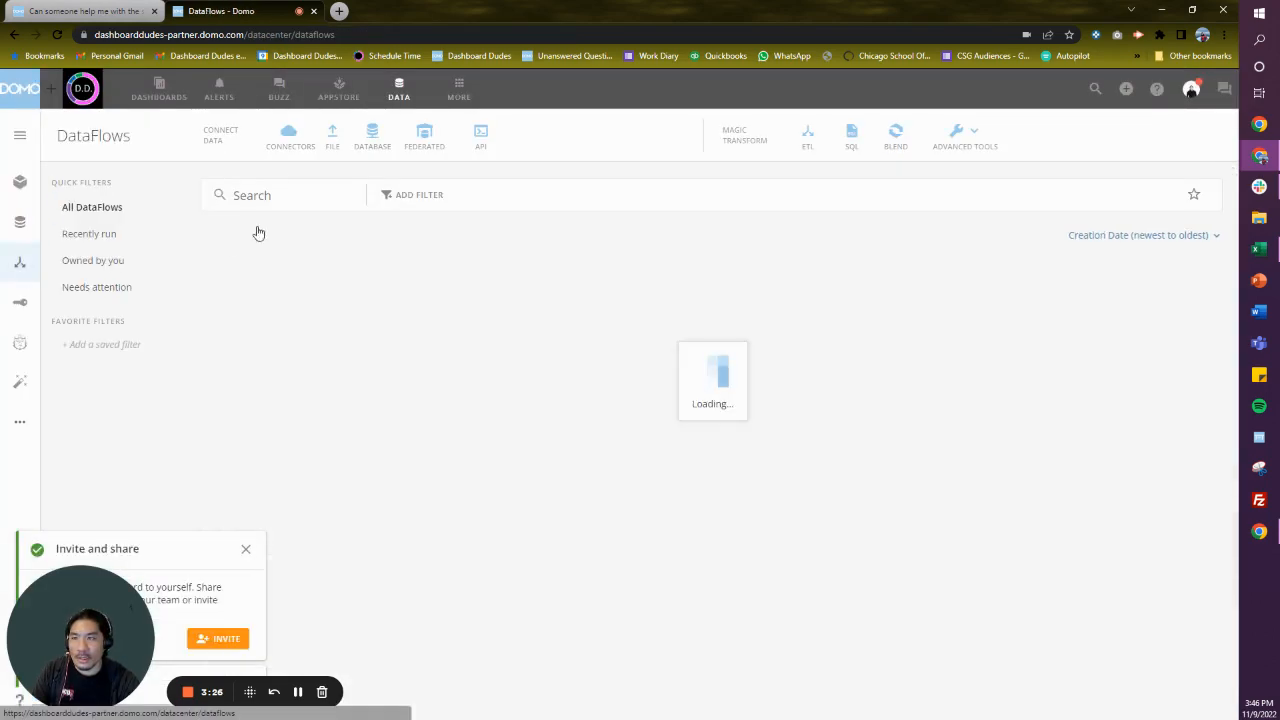
left_click(813, 139)
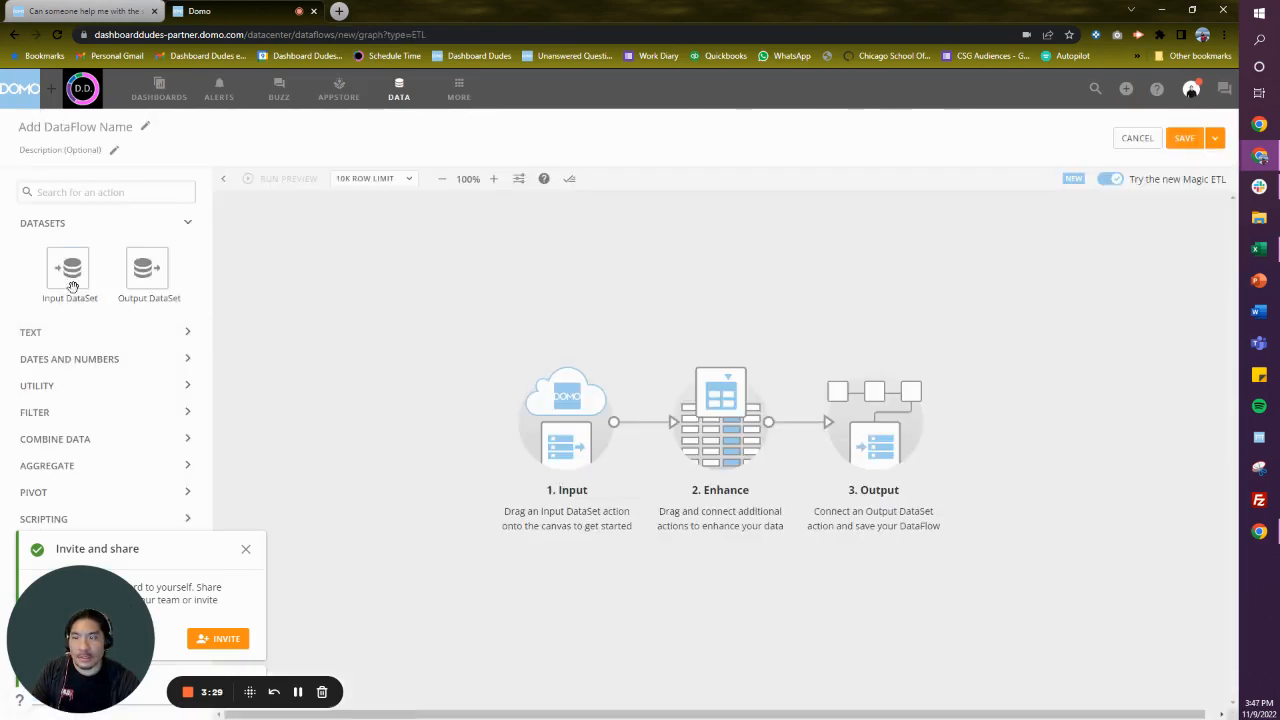
left_click_drag(70, 278, 289, 249)
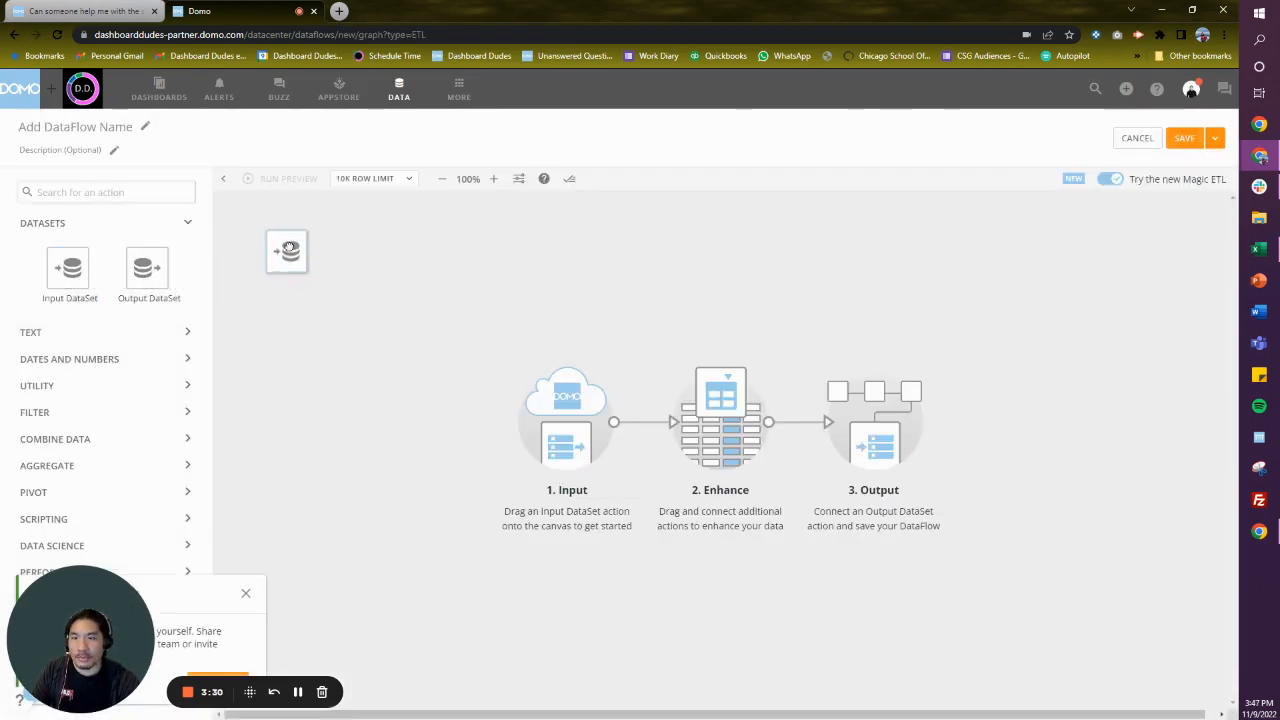
- Name the dataflow "Business: Dashboard Dudes | Source: Google Sheet | Dummy Date Group By"
left_click(88, 126)
type("Busine")
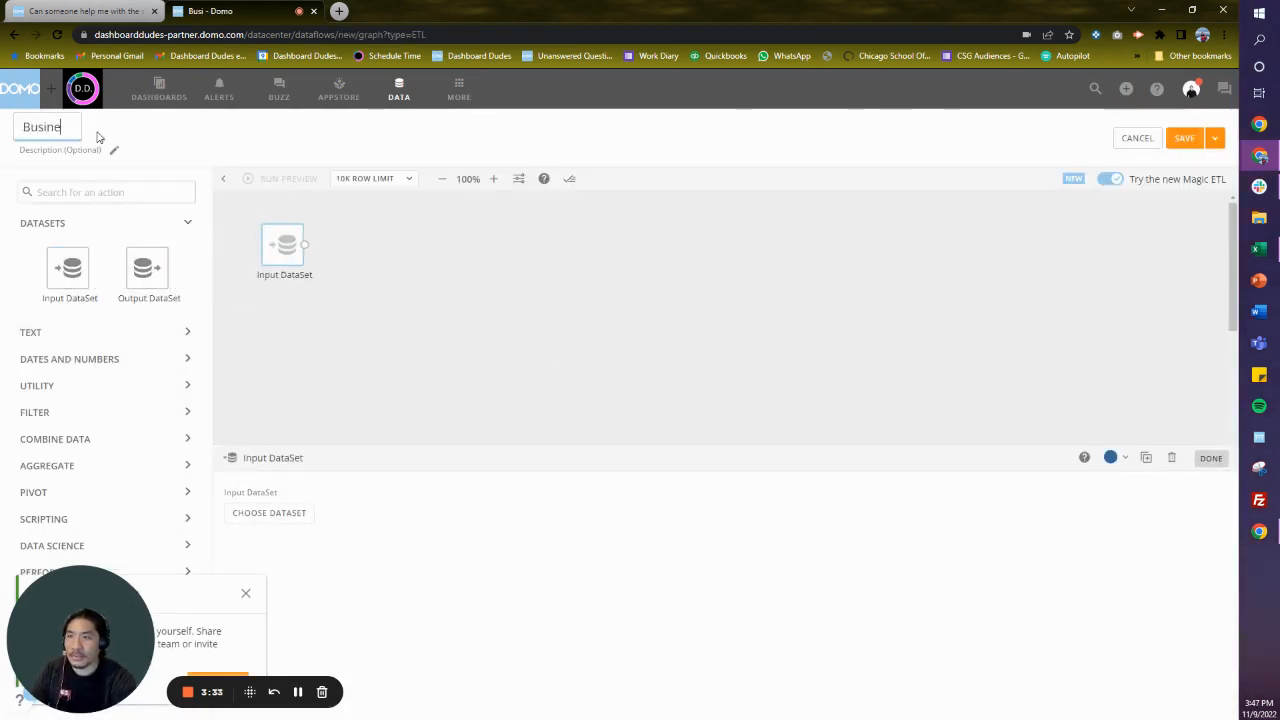
type("ss: Dashboard ")
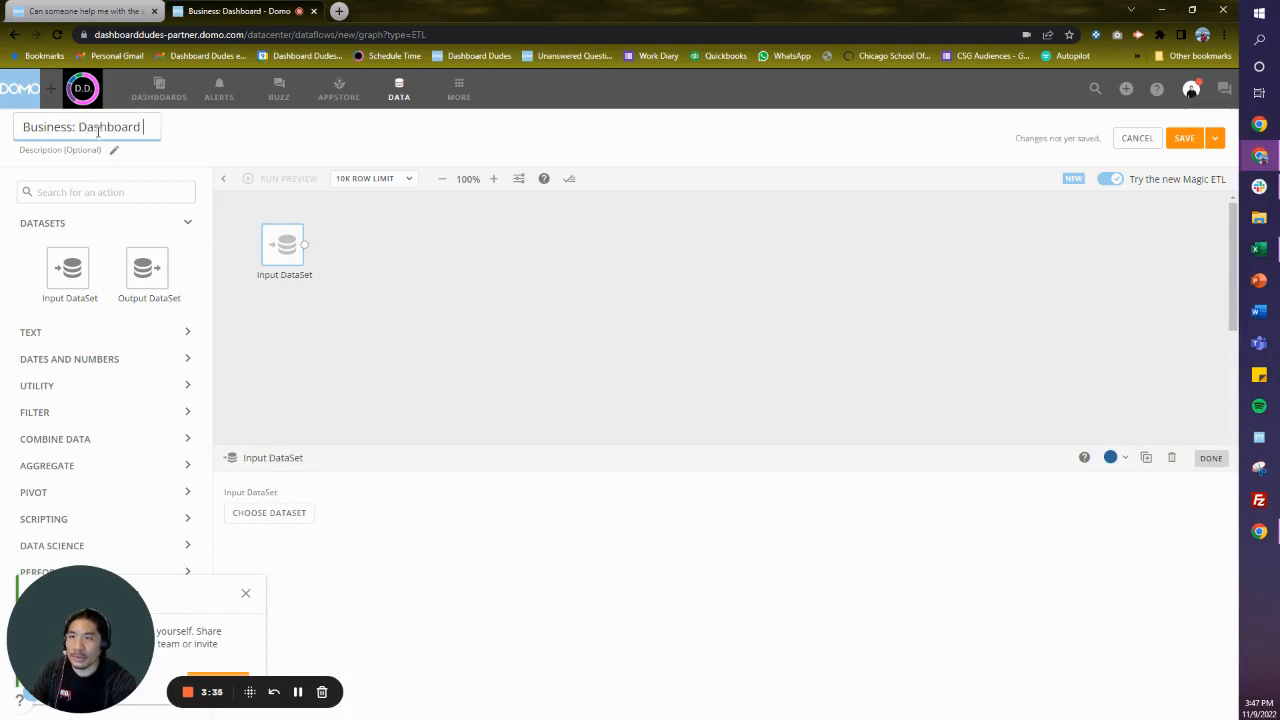
type("Dudes | S")
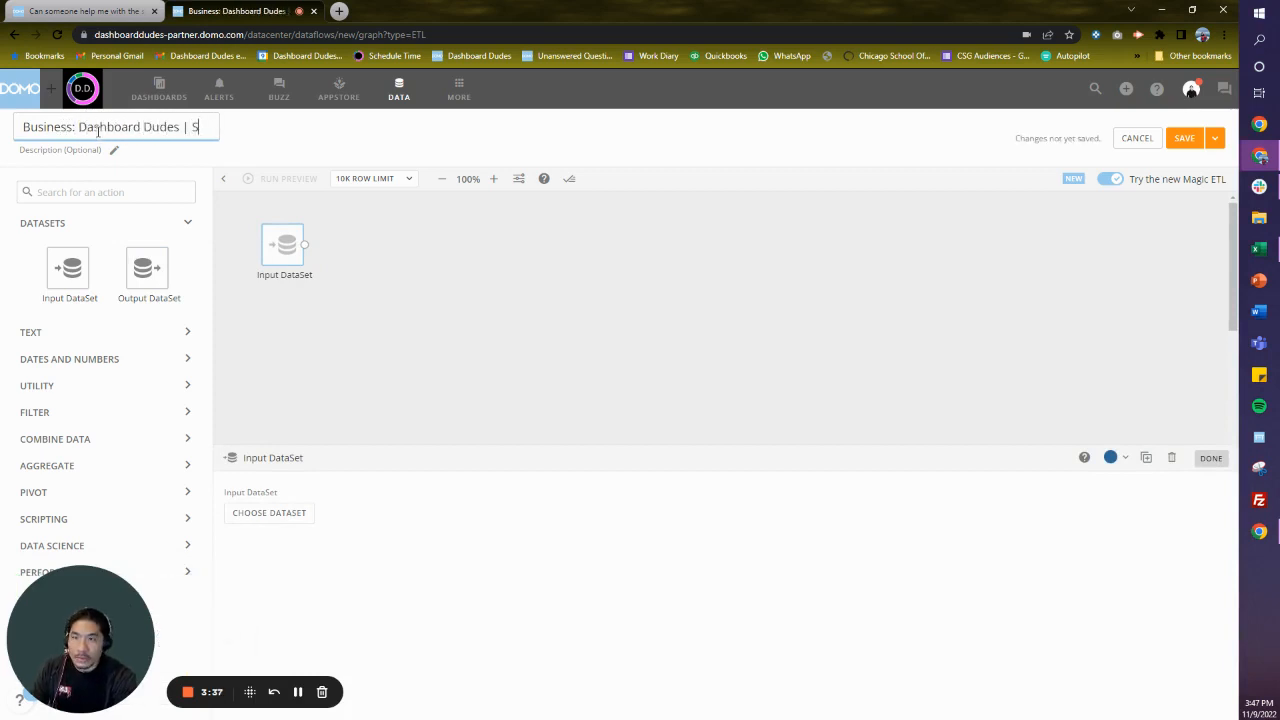
type("ource: Google")
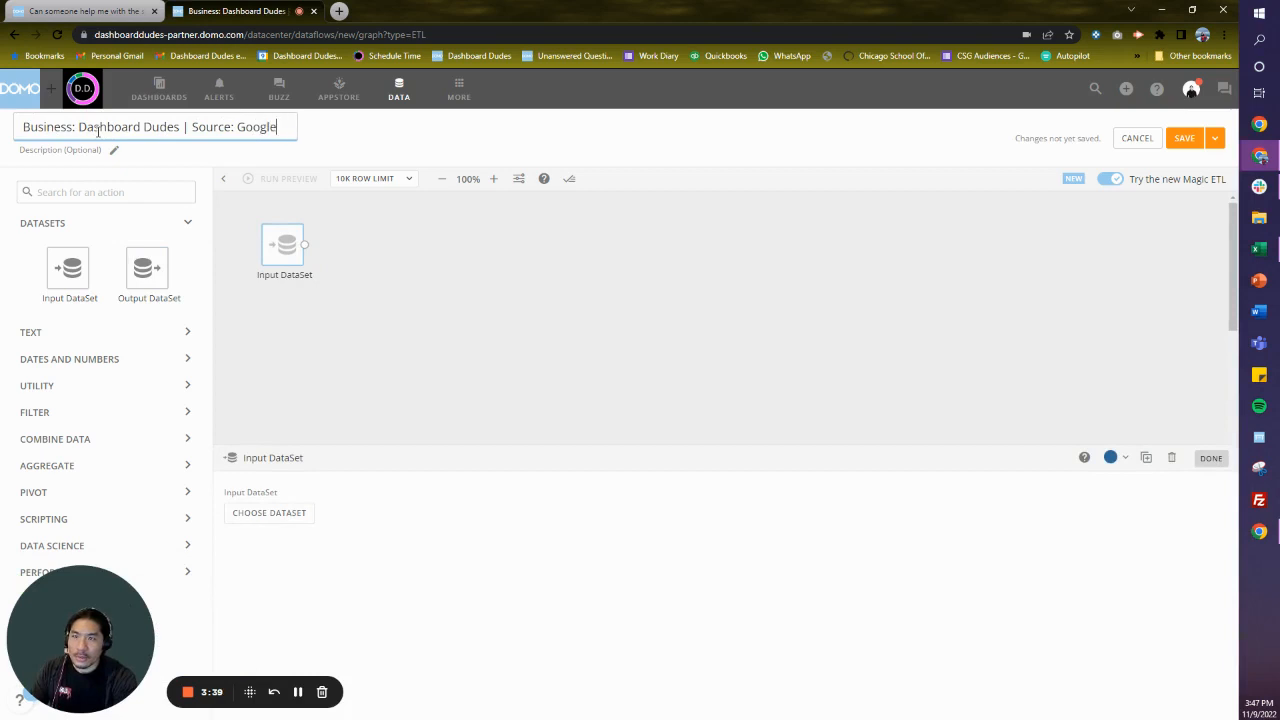
type(" Sheet | Dummy Date")
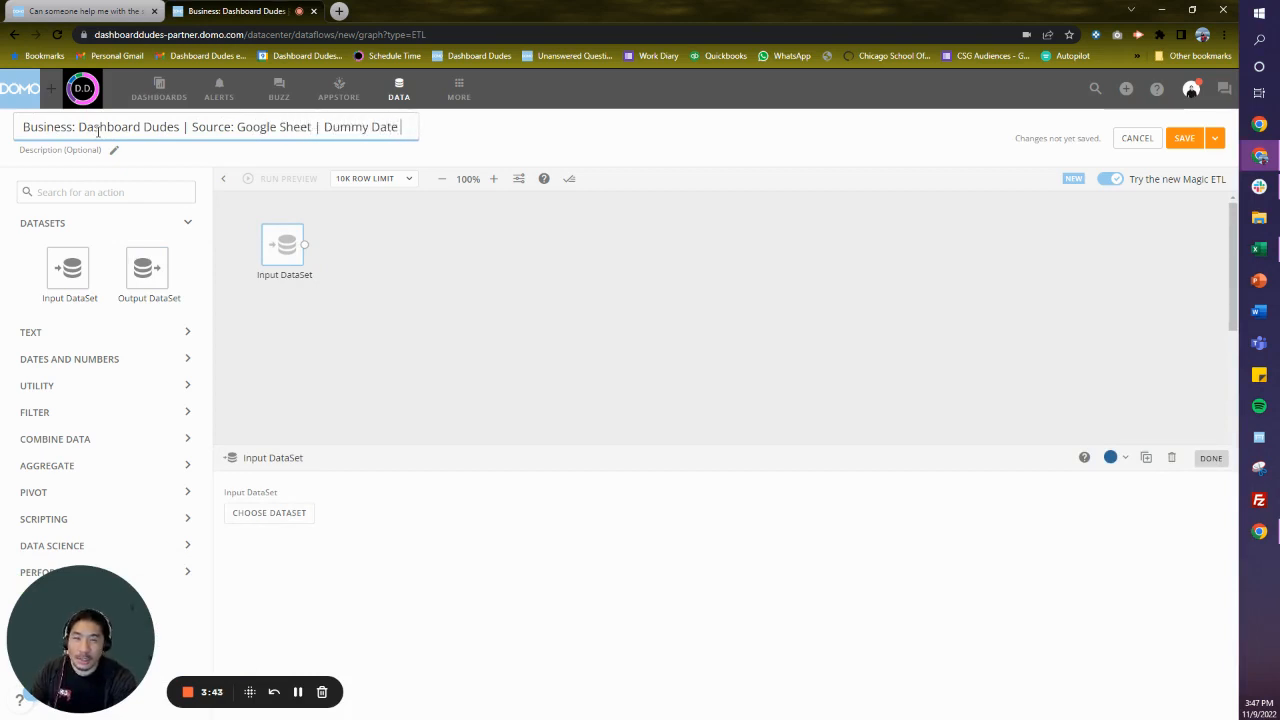
type(" G")
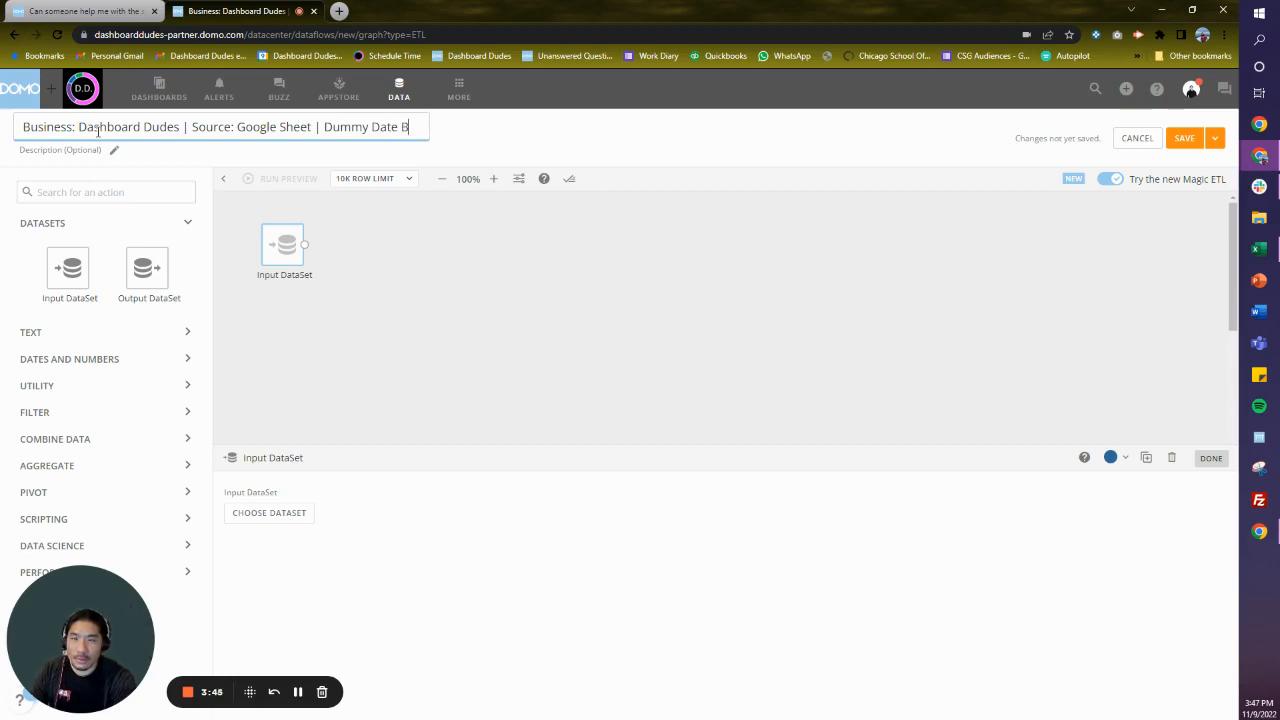
type("roup By")
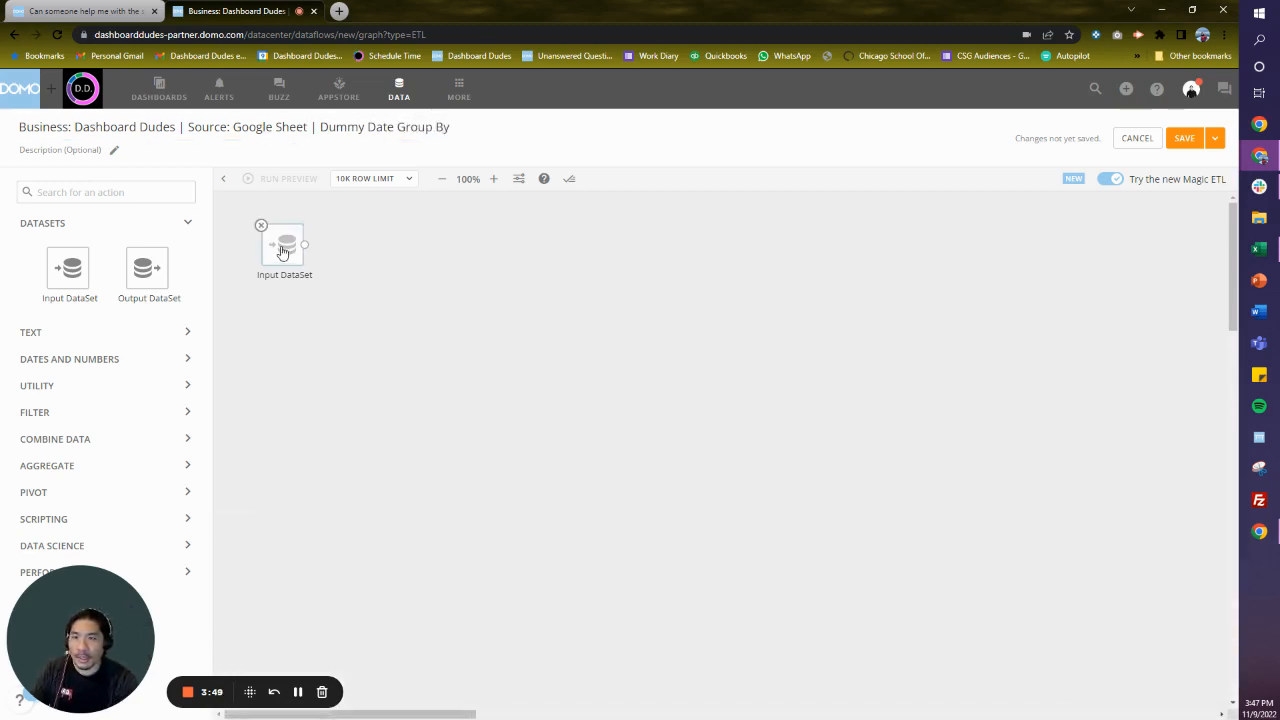
- Choose "Source: Google Sheets | Dummy Mock Data" as the dataset for the input action
left_click_drag(286, 249, 270, 241)
left_click(300, 516)
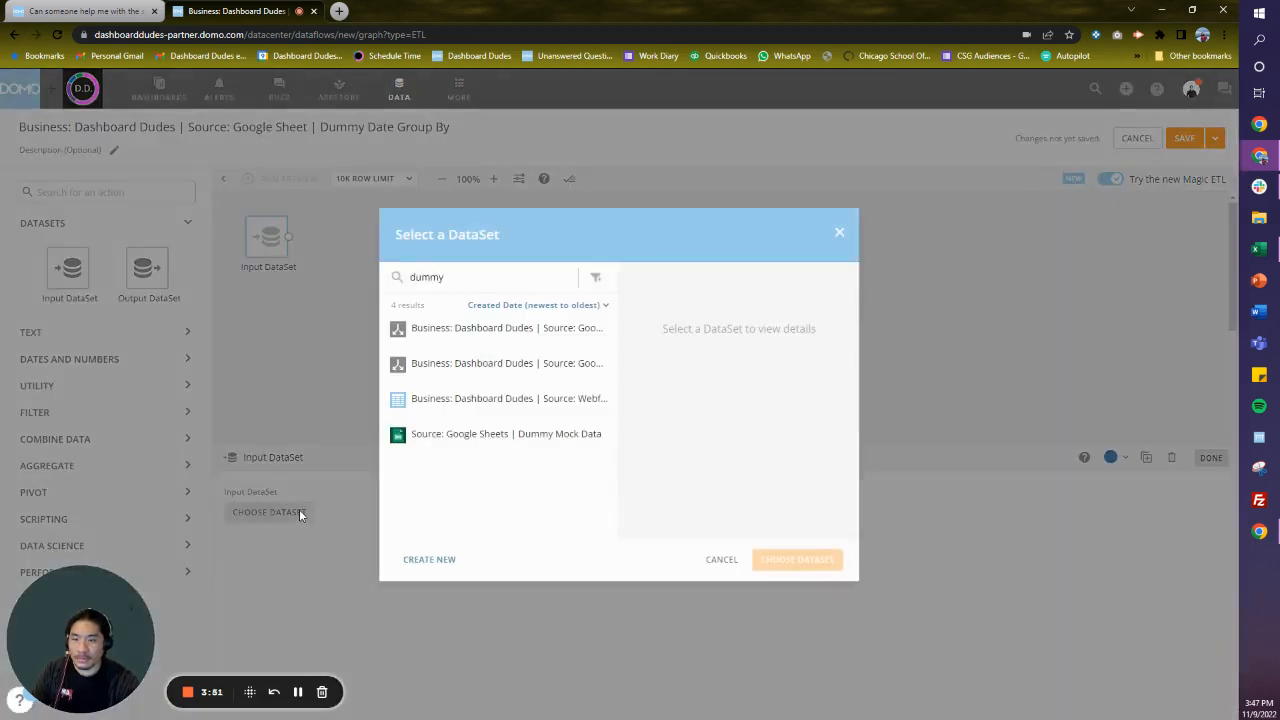
left_click(486, 436)
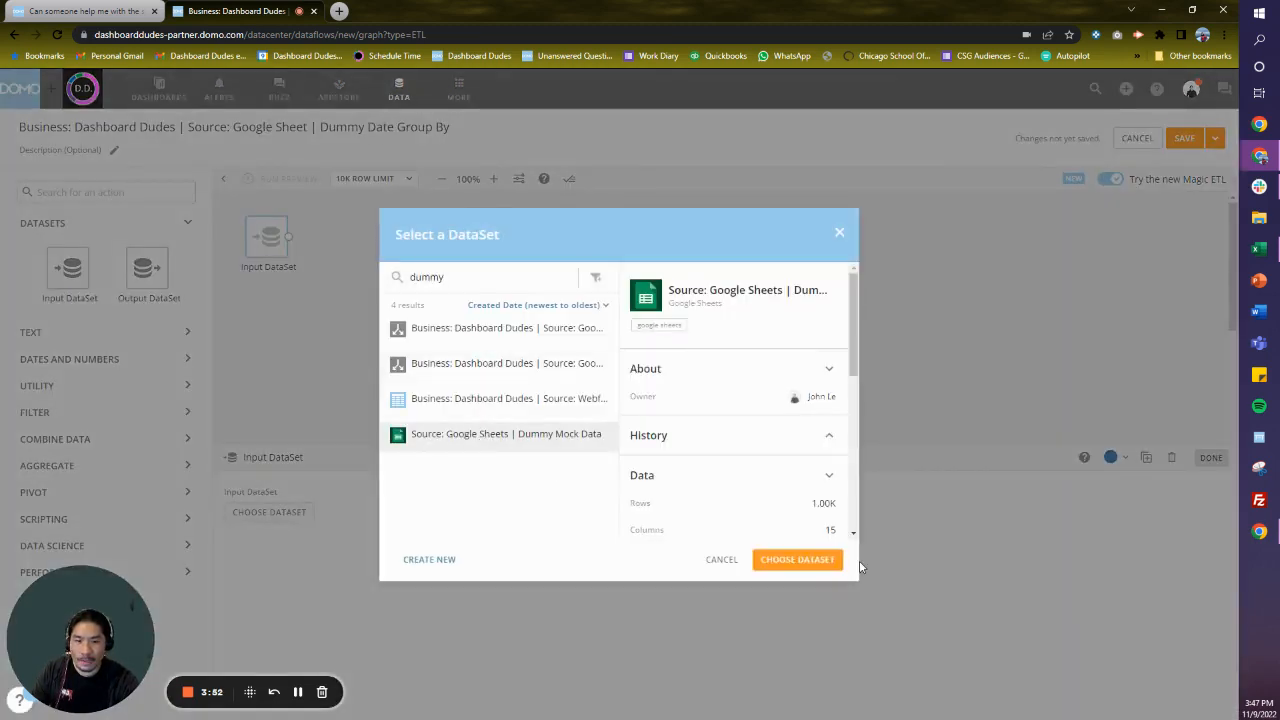
left_click(790, 560)
left_click(391, 351)
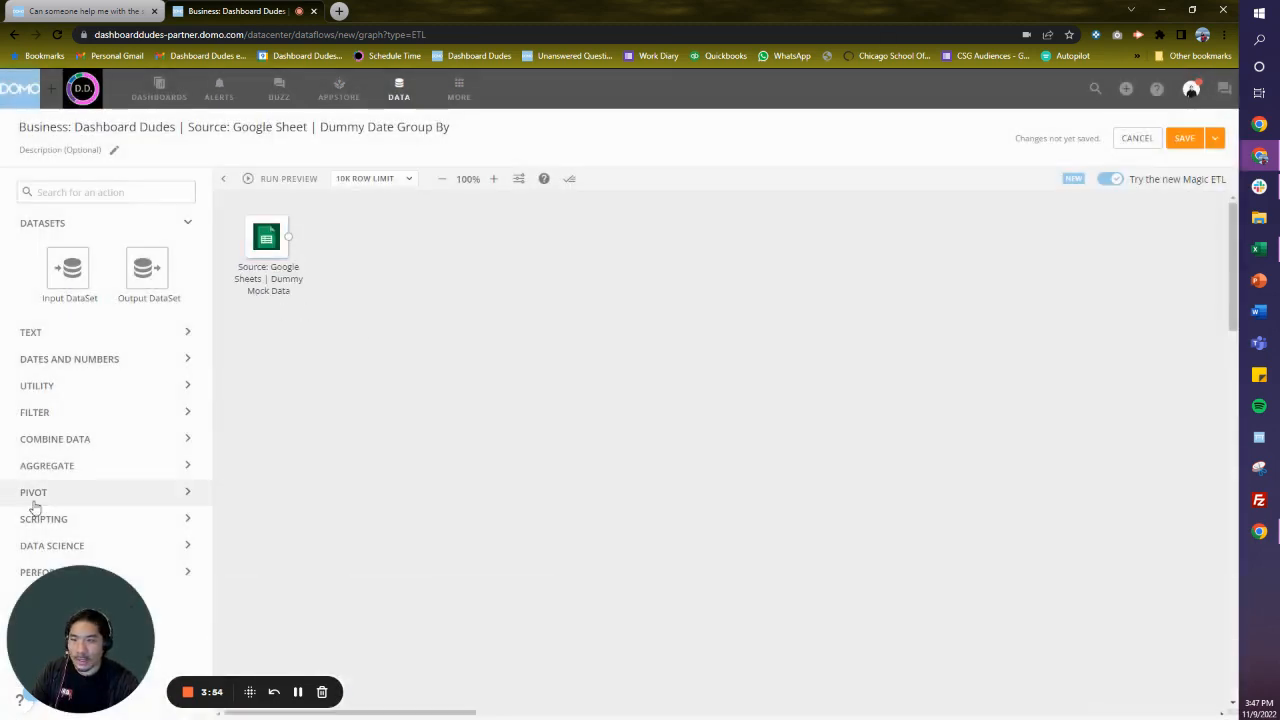
left_click(100, 440)
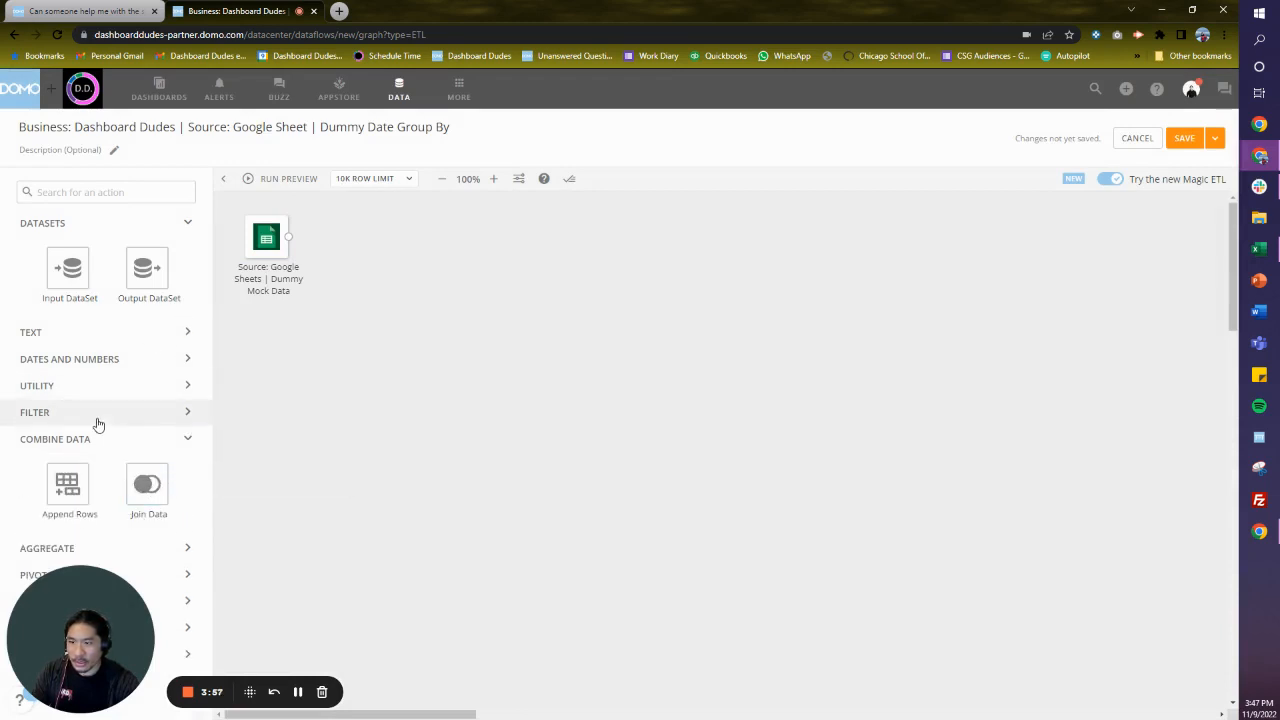
left_click(171, 557)
scroll(160, 449, "down", 1)
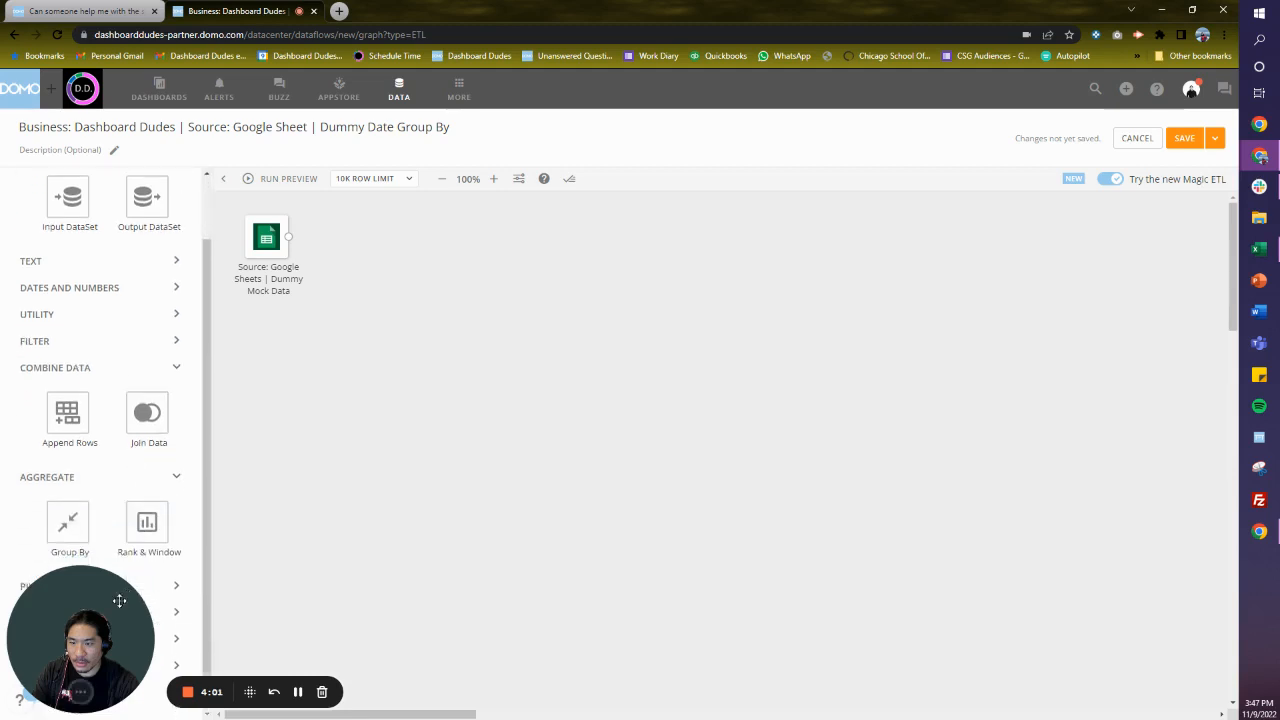
left_click_drag(102, 676, 157, 680)
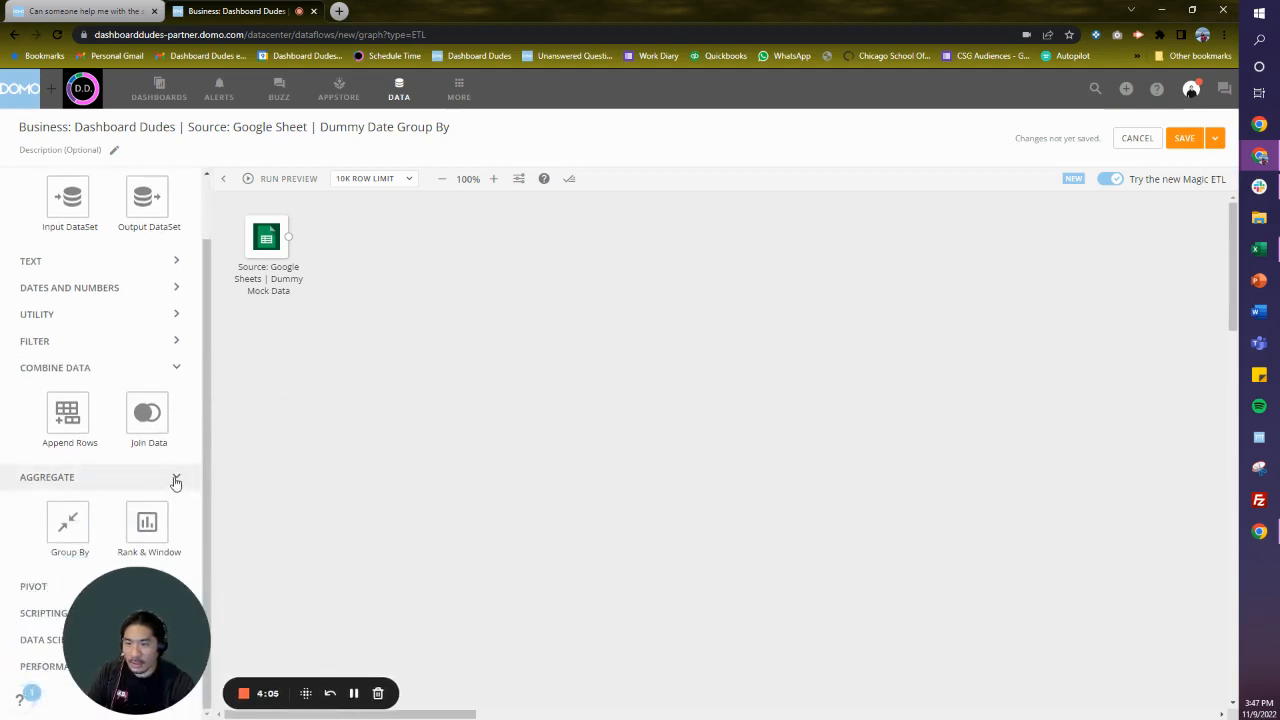
scroll(131, 331, "up", 1)
- Add an Add Formula action beside the Dummy Mock Data input and connect the input to it
left_click(131, 386)
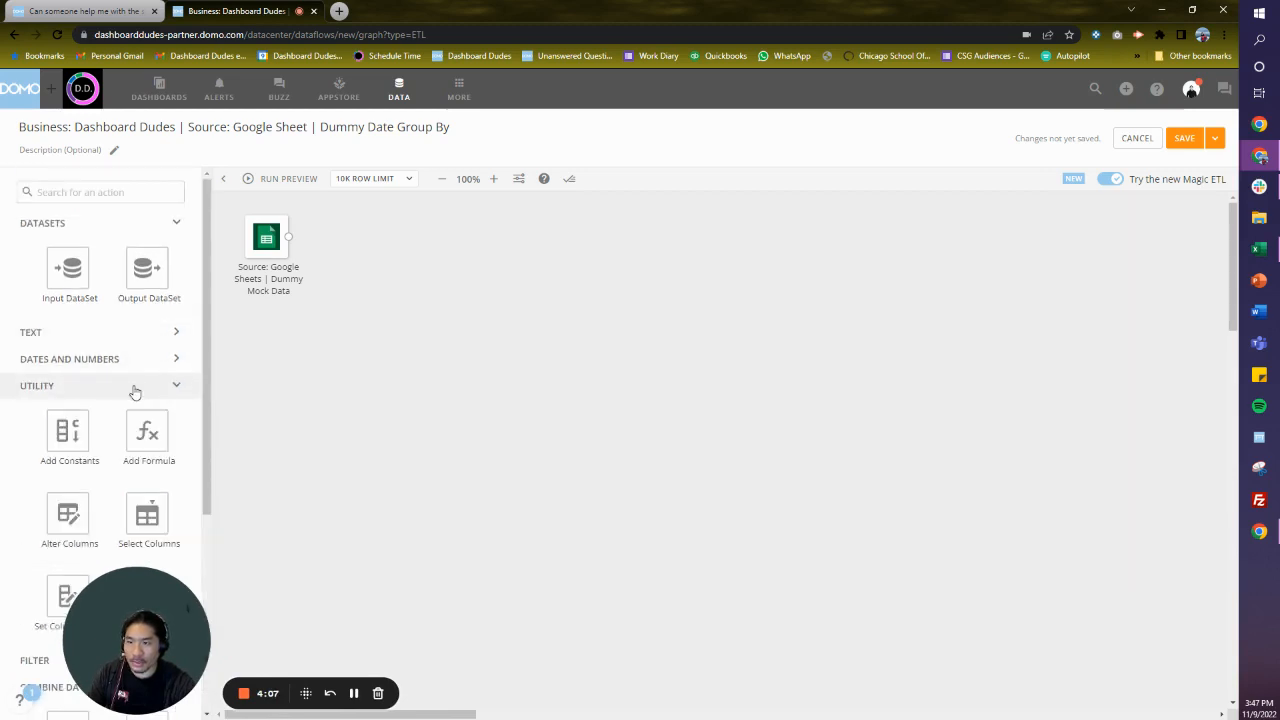
left_click_drag(145, 434, 365, 243)
left_click_drag(288, 237, 355, 250)
- Name the formula's output column Month Year Date
left_click(320, 541)
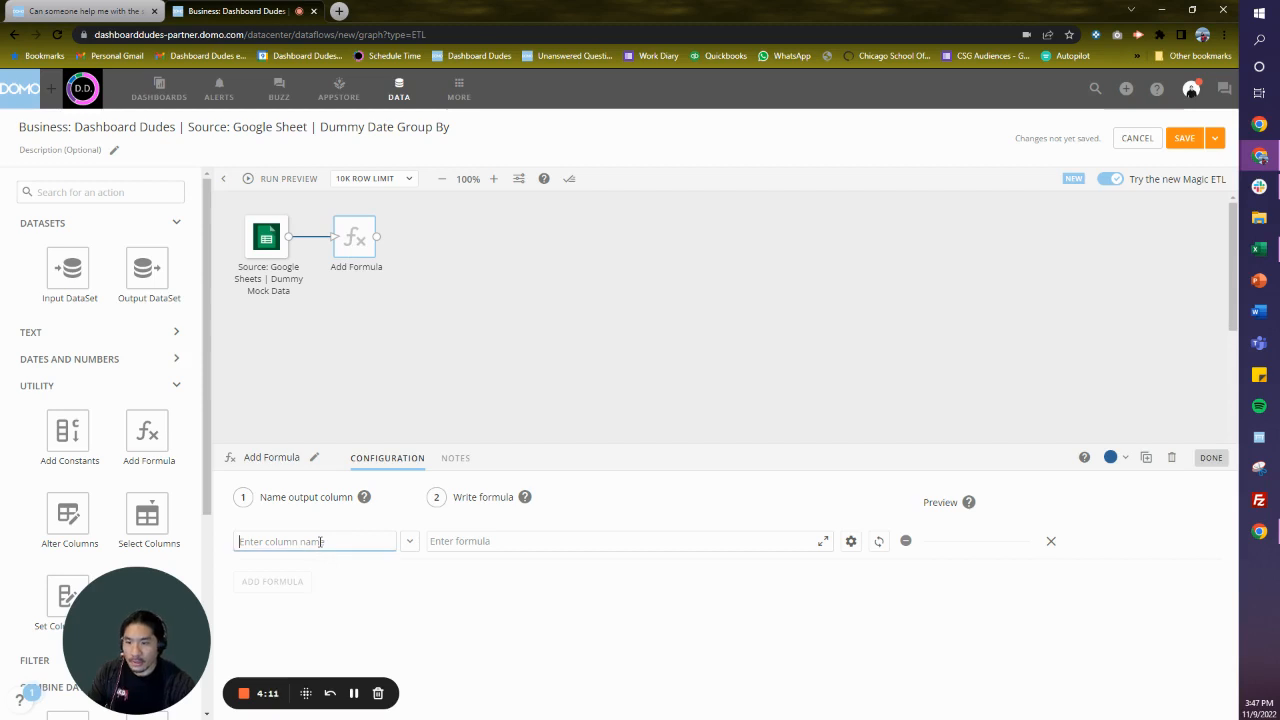
type("MN")
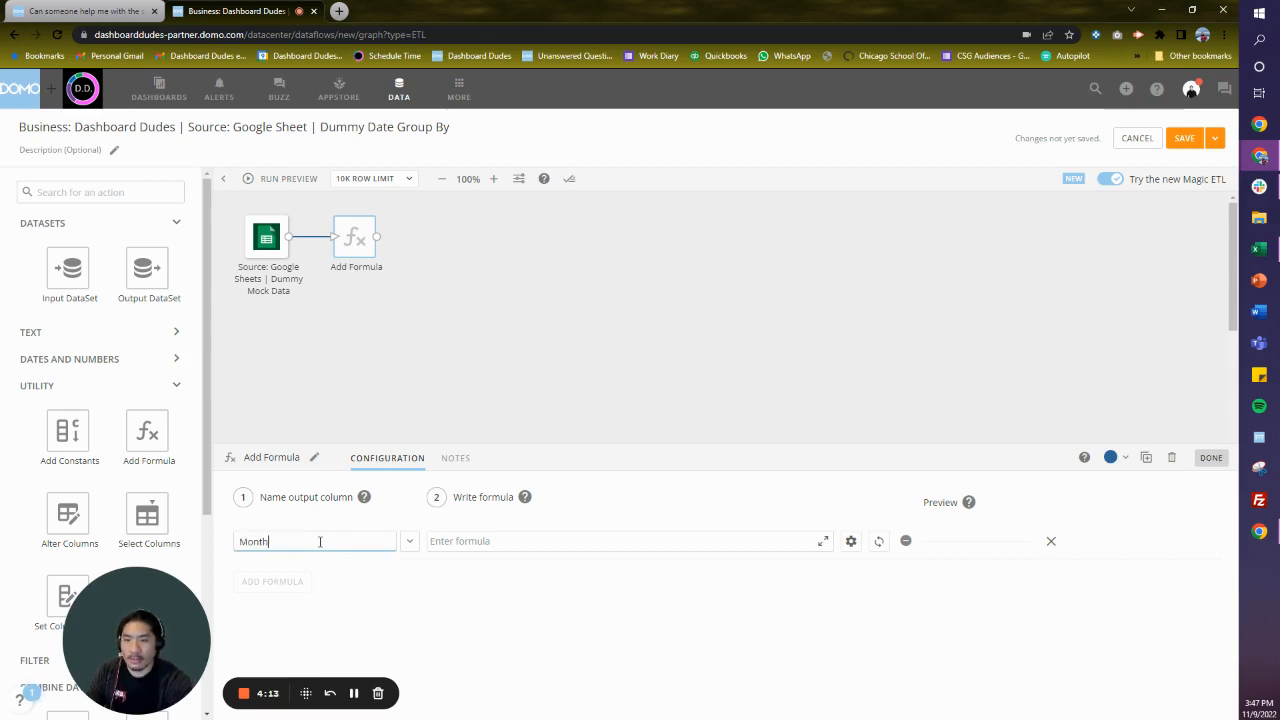
type("nth Year Date")
key("Tab")
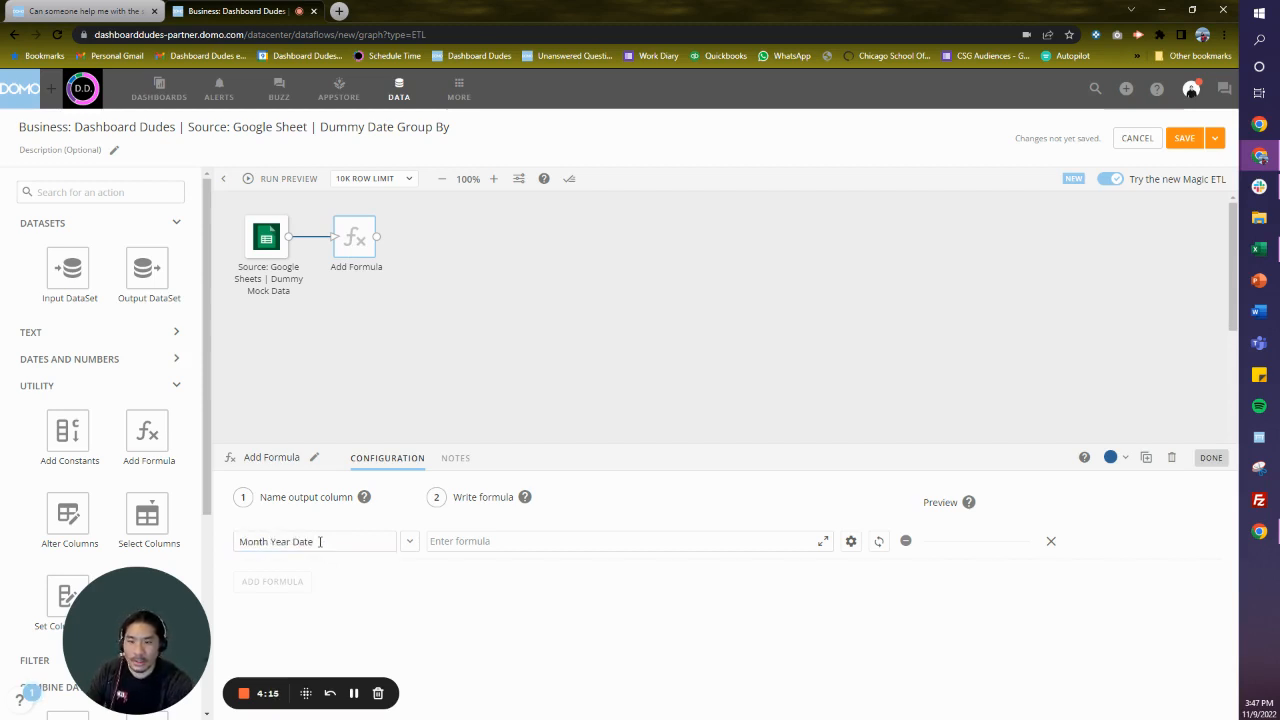
- Begin the Month Year Date formula with an opened Cast function
type("Cast(cast")
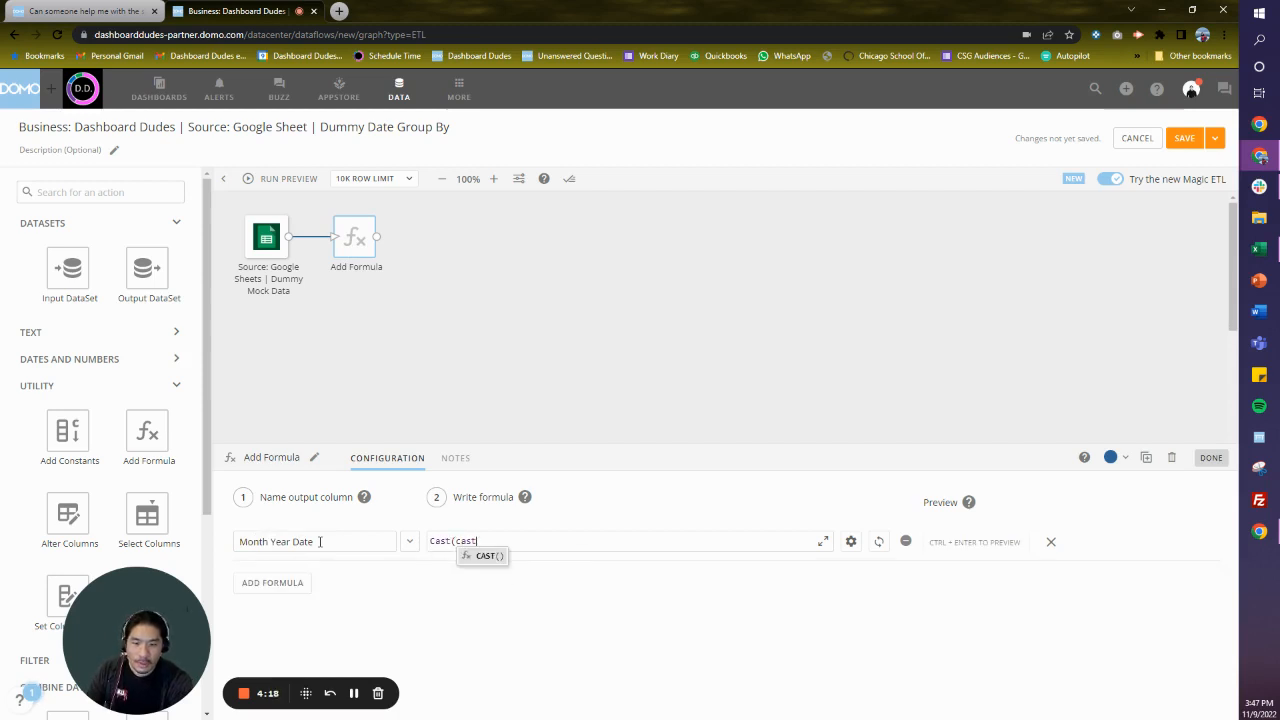
key("BackSpace")
type("e")
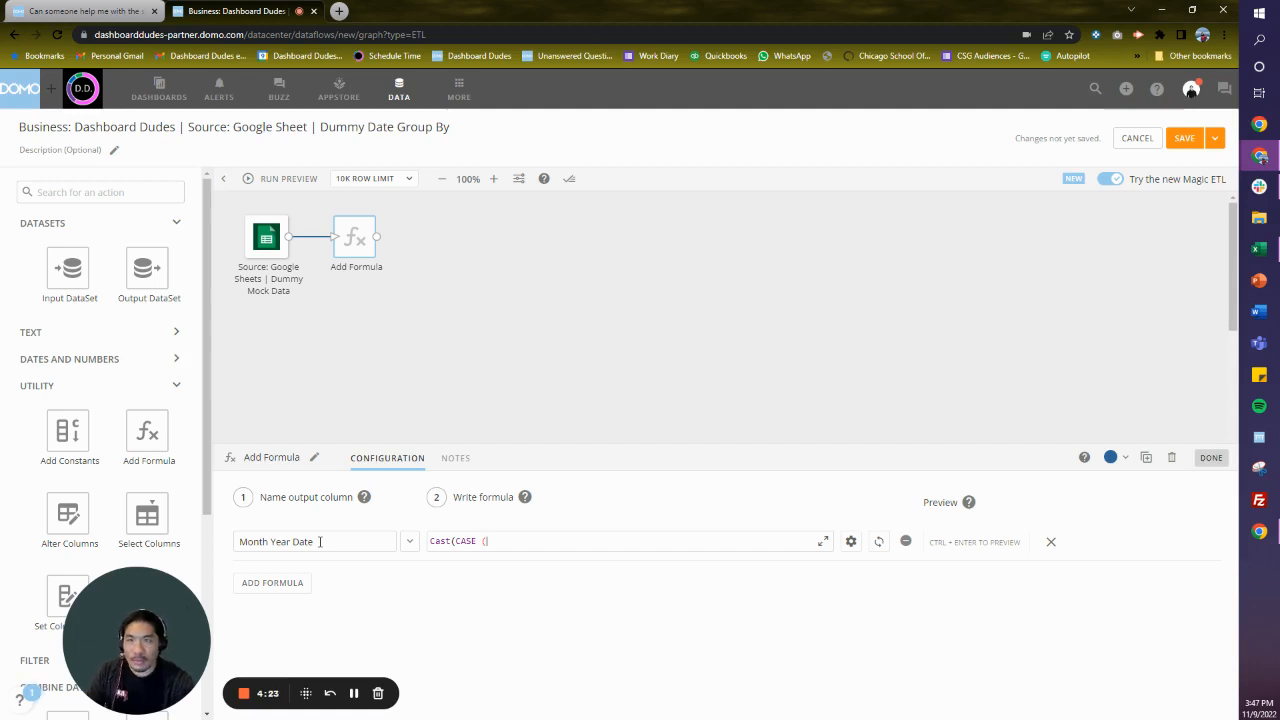
key("BackSpace")
key("BackSpace")
key("BackSpace")
key("BackSpace")
key("BackSpace")
key("BackSpace")
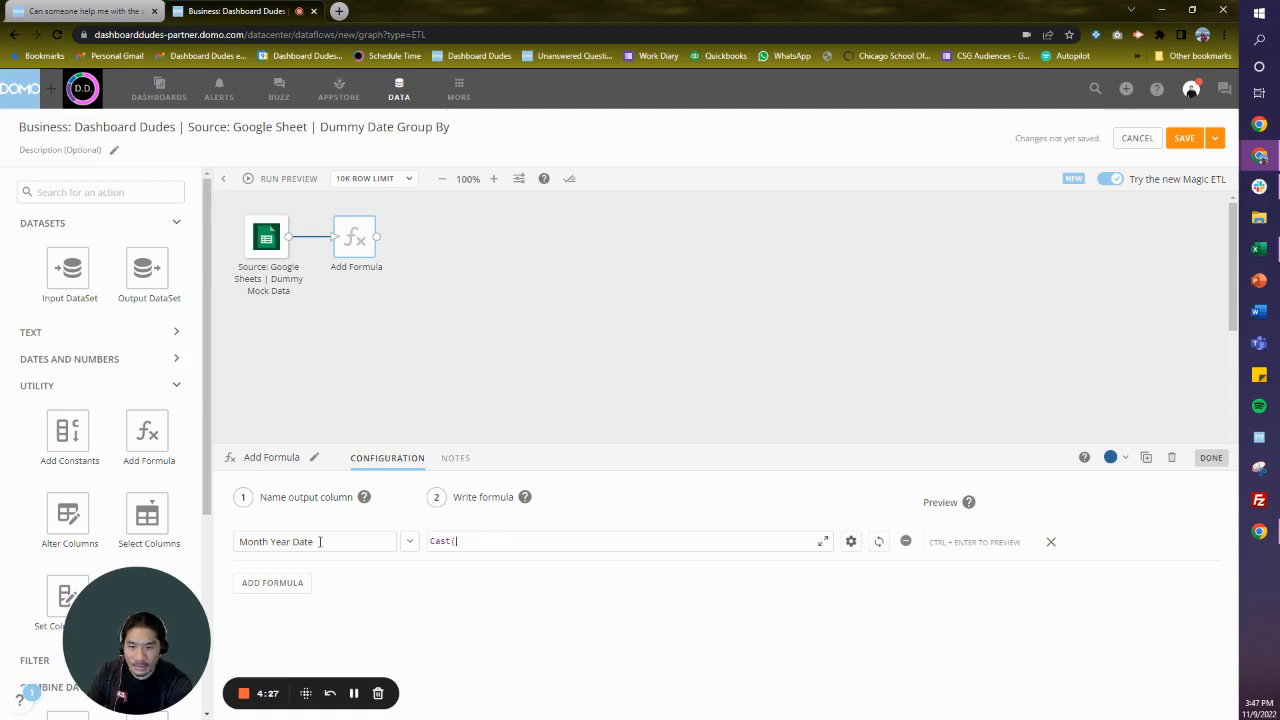
- Nest a CONCAT function inside the Cast, with YEAR(`Date`) as its first argument
type("con")
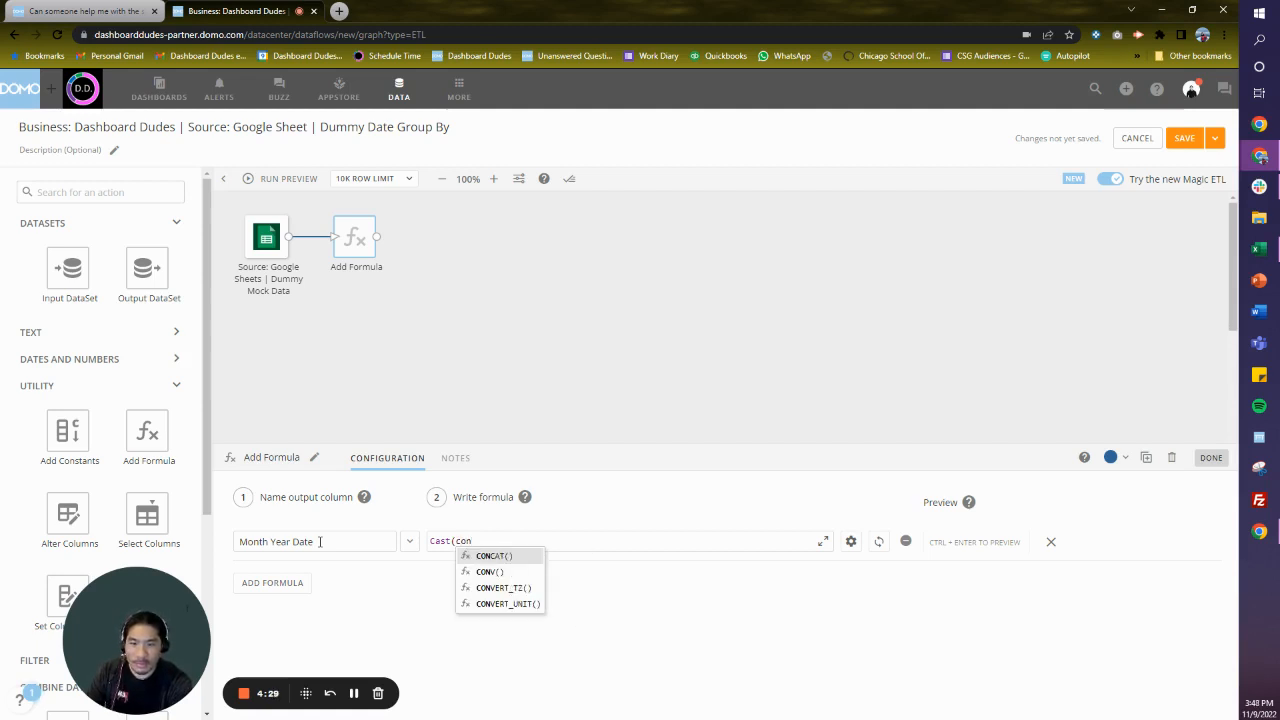
key("Return")
type("year")
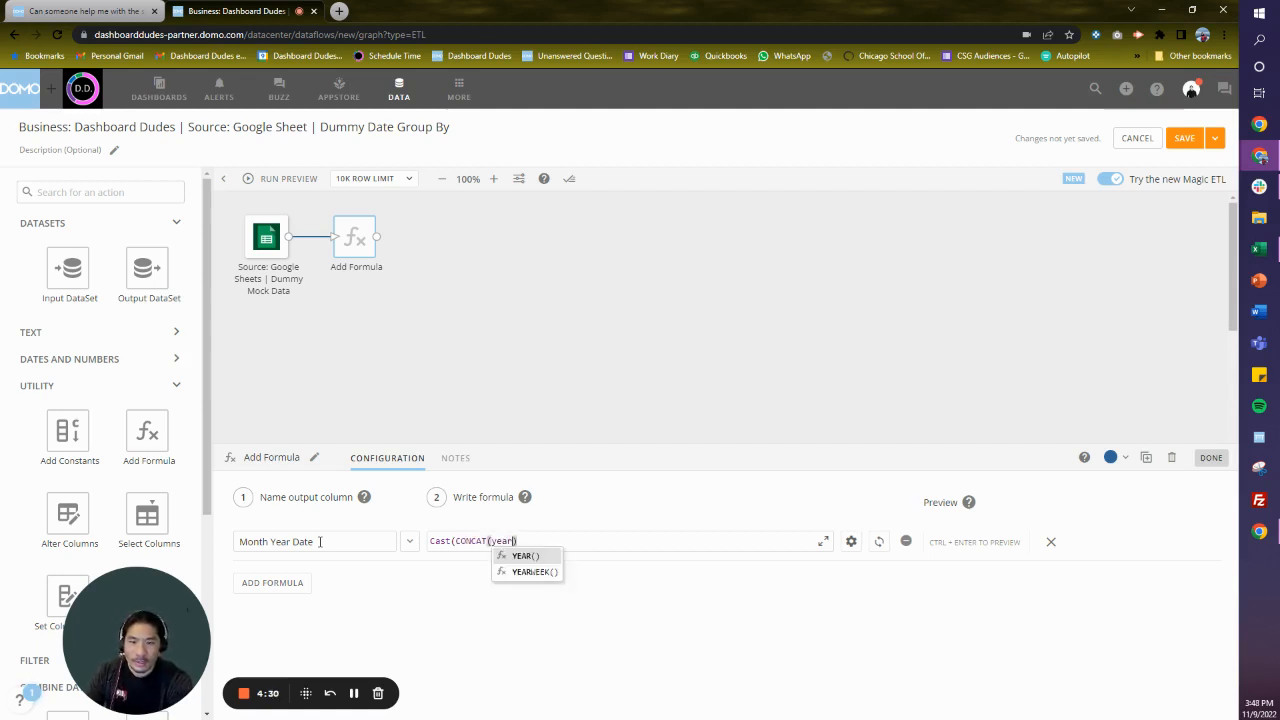
key("Return")
type("dat")
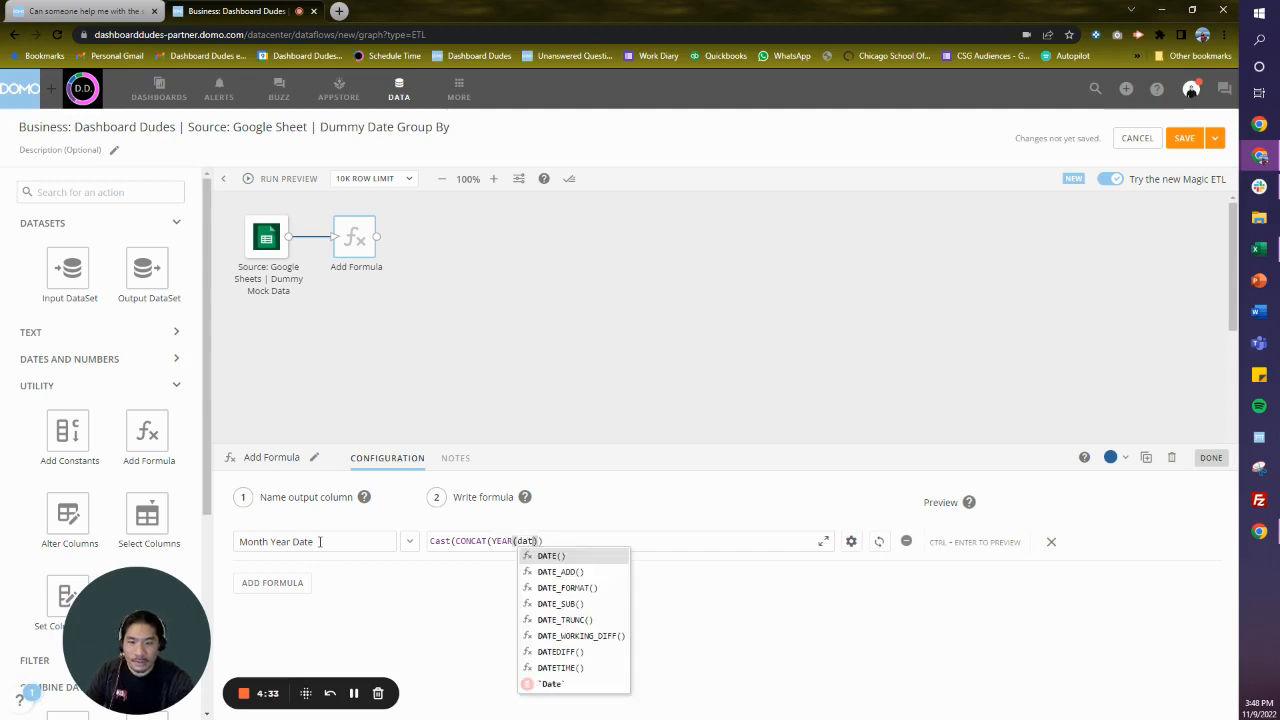
key("Up")
key("Return")
- Add MONTH(`Date`) as the next CONCAT argument after the year in the Month Year Date formula
type(",month")
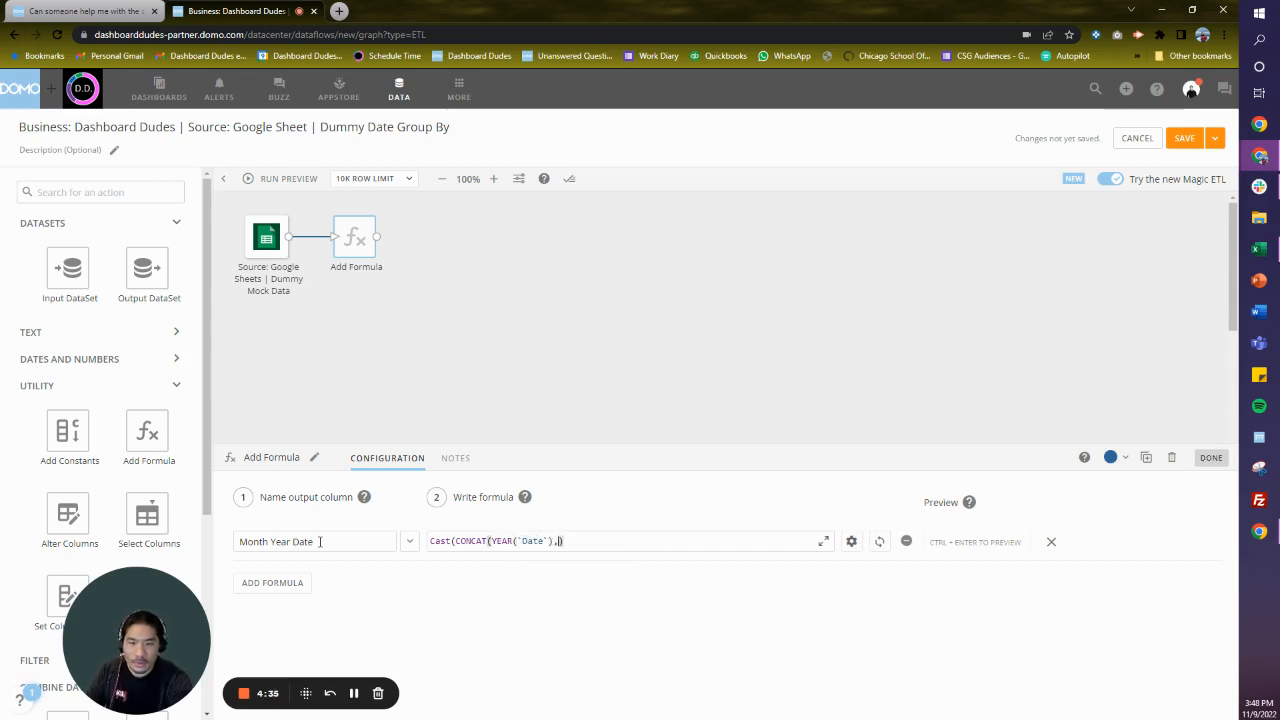
key("Return")
type("date")
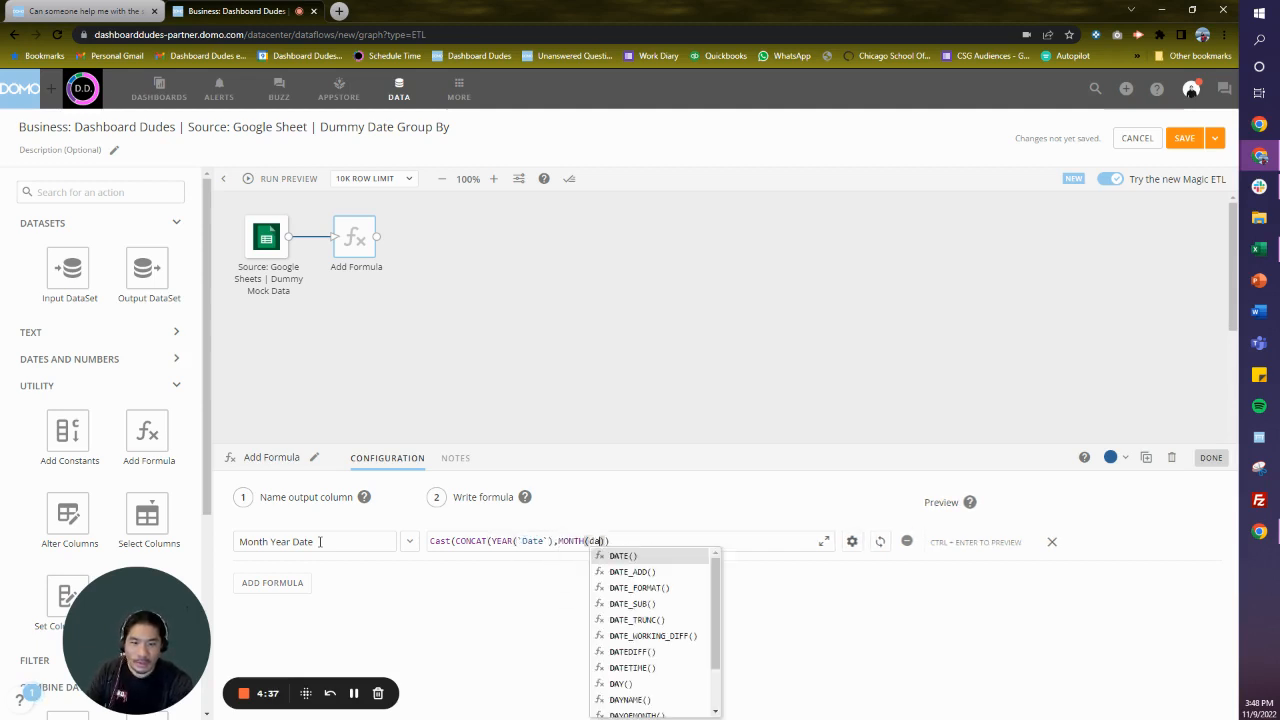
key("Return")
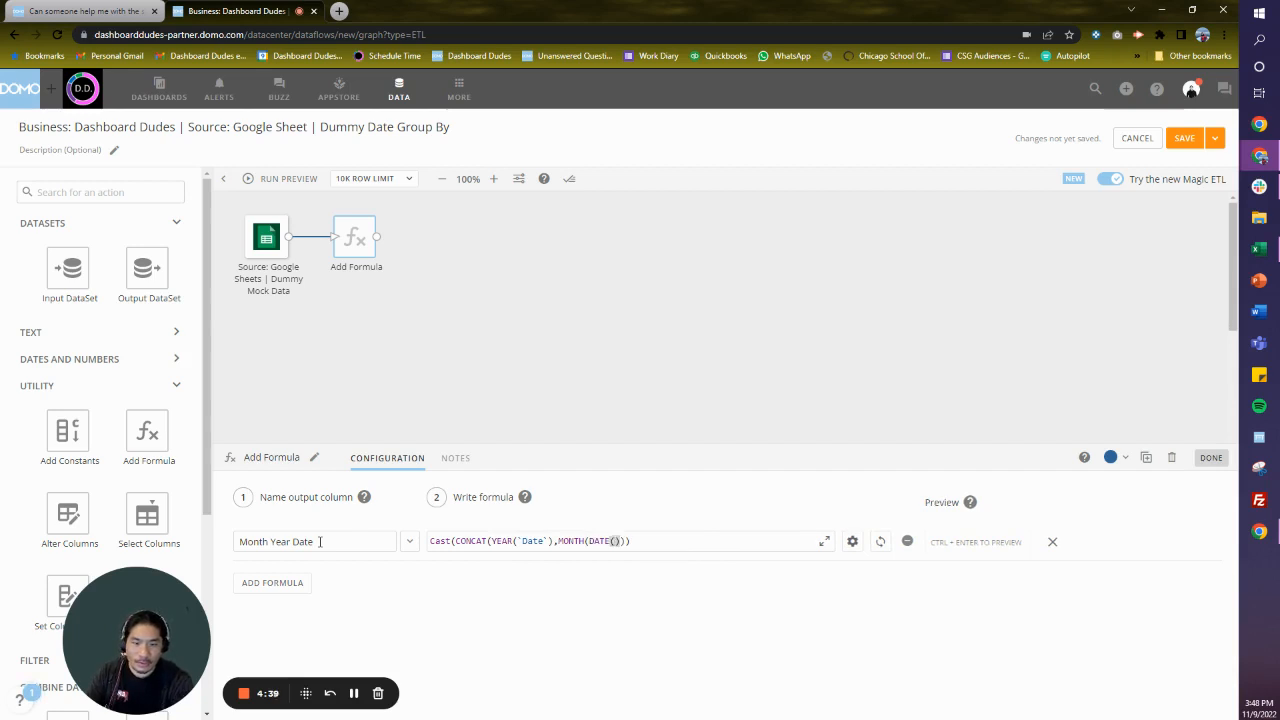
key("BackSpace")
key("BackSpace")
key("BackSpace")
key("BackSpace")
key("BackSpace")
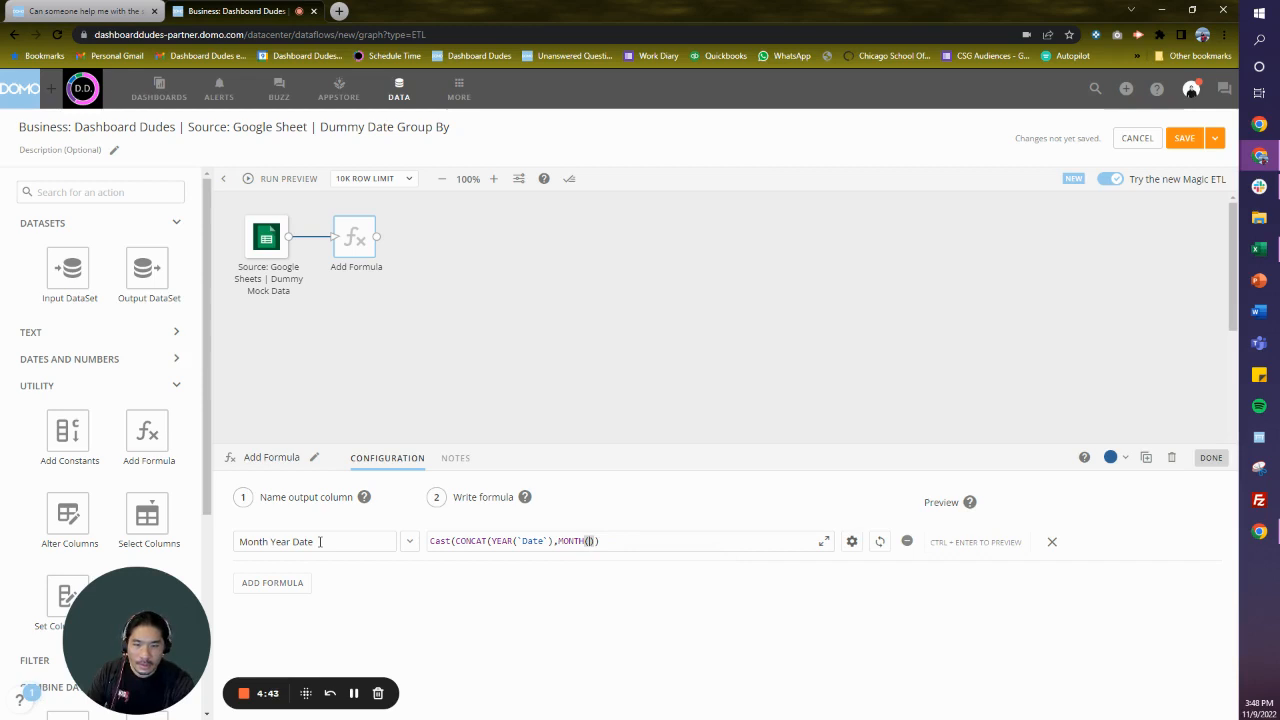
type("date")
key("Down")
key("Down")
key("Down")
key("Down")
key("Down")
key("Down")
key("Down")
key("Down")
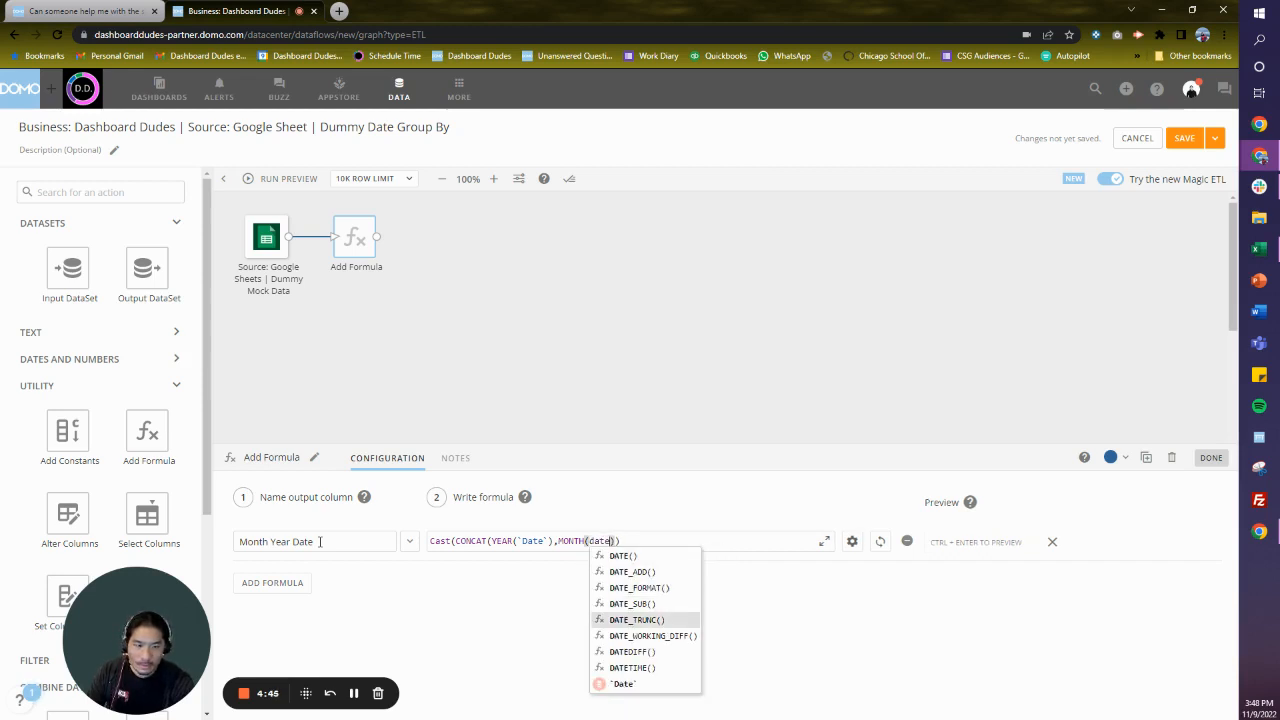
key("Return")
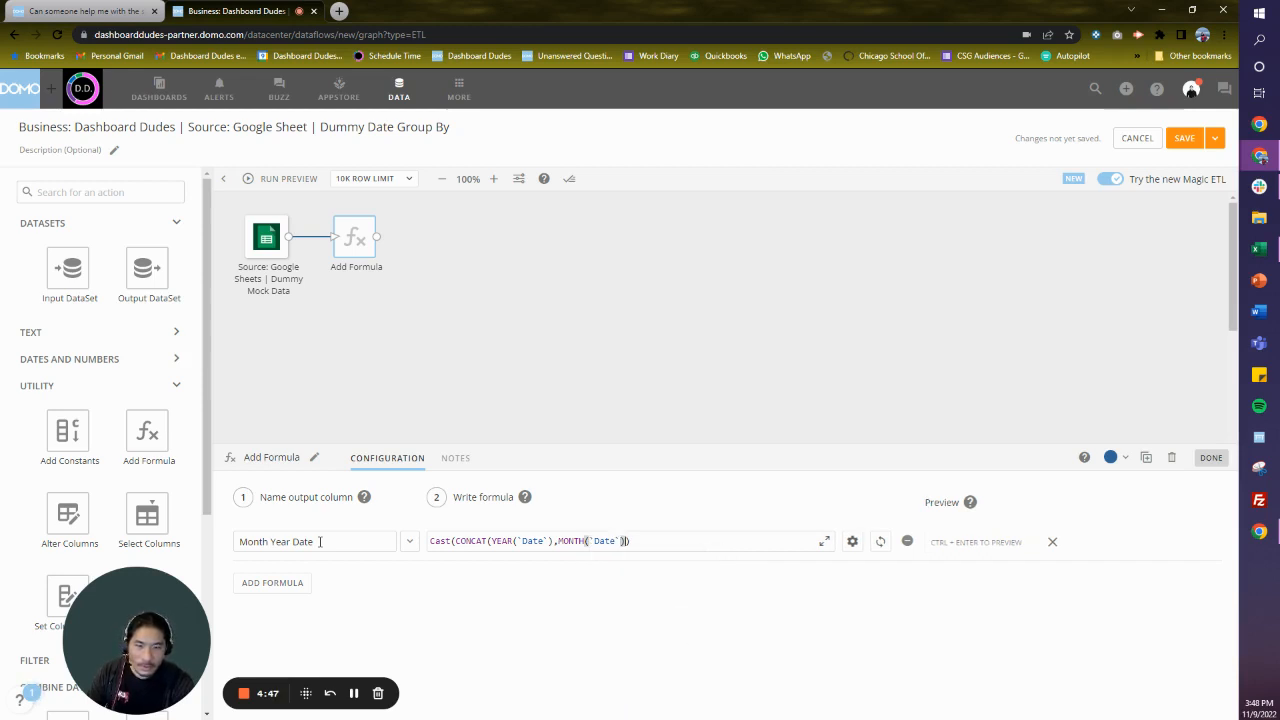
- Complete the formula as Cast(CONCAT(YEAR(`Date`),'-',MONTH(`Date`),'-',1) as date) and close the Add Formula configuration
type(",'-")
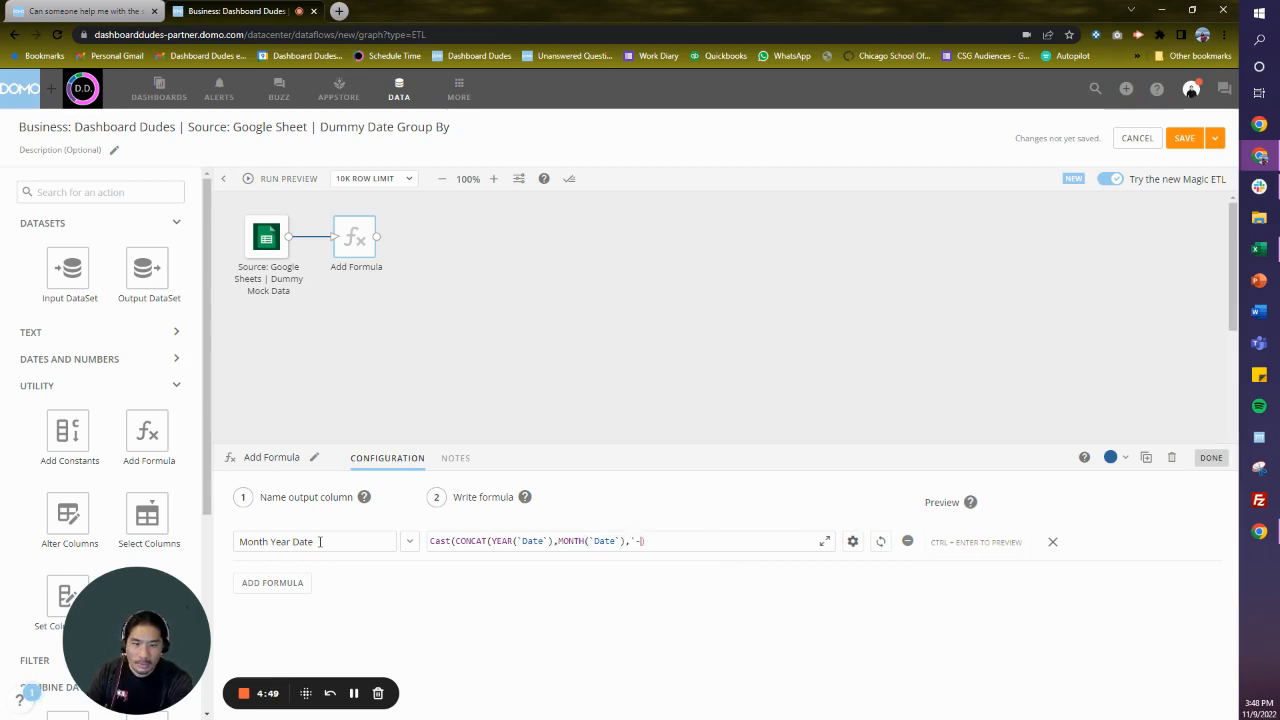
type("'")
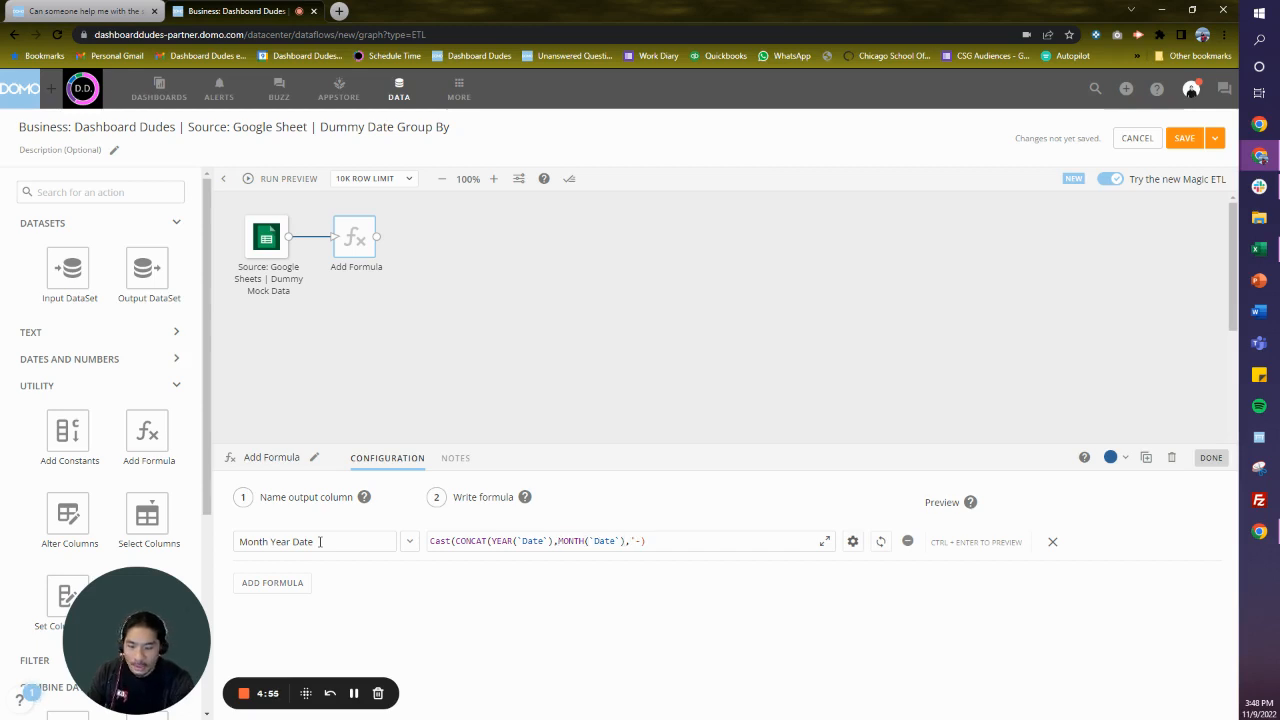
type("'-',")
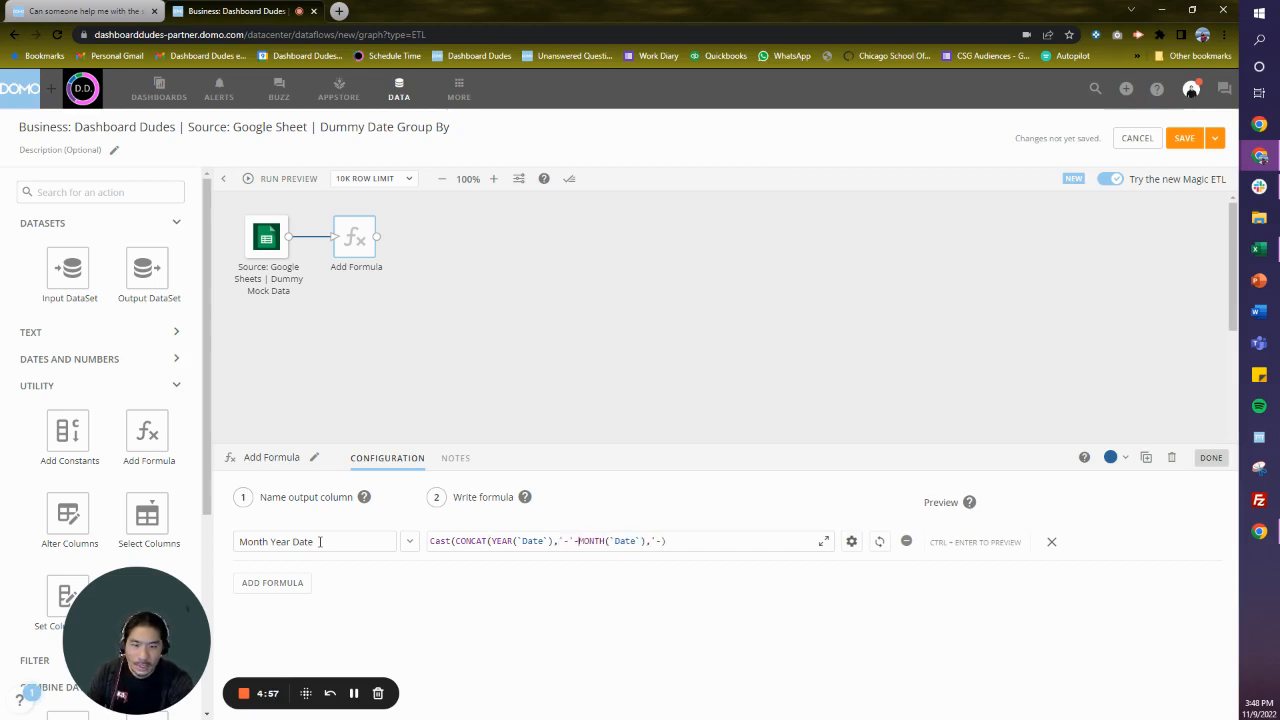
key("BackSpace")
type(",")
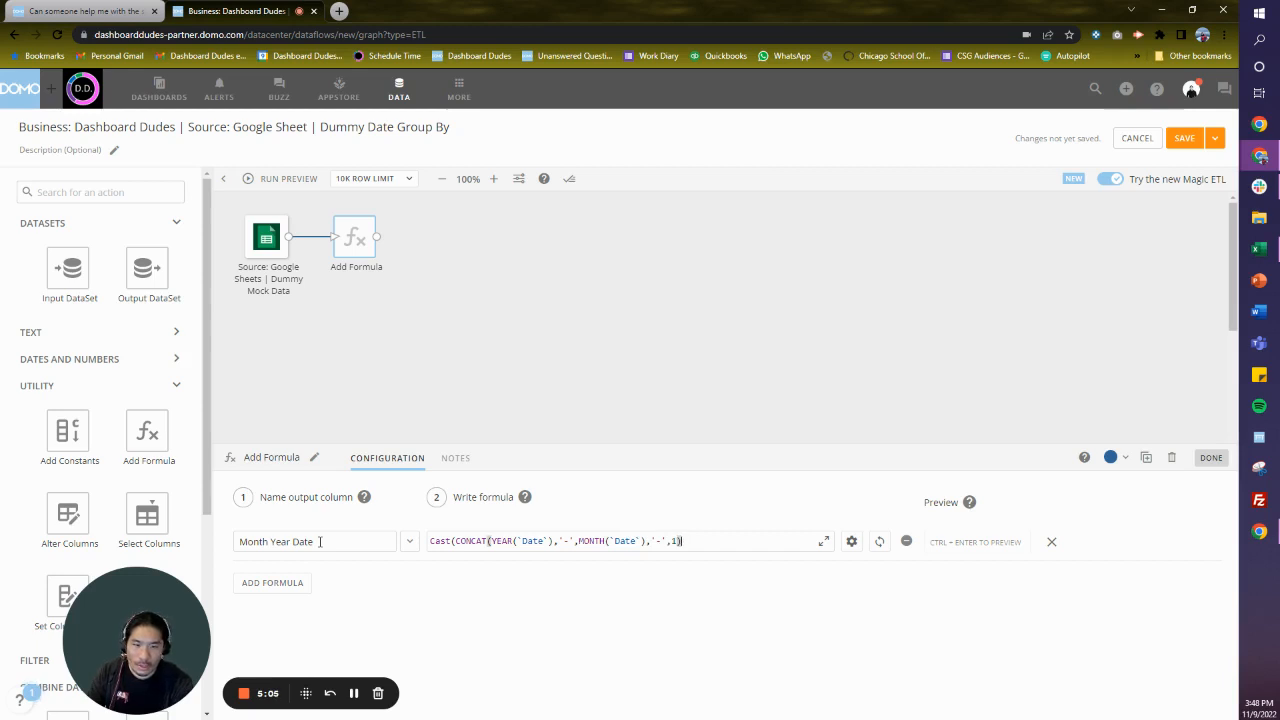
type("date)")
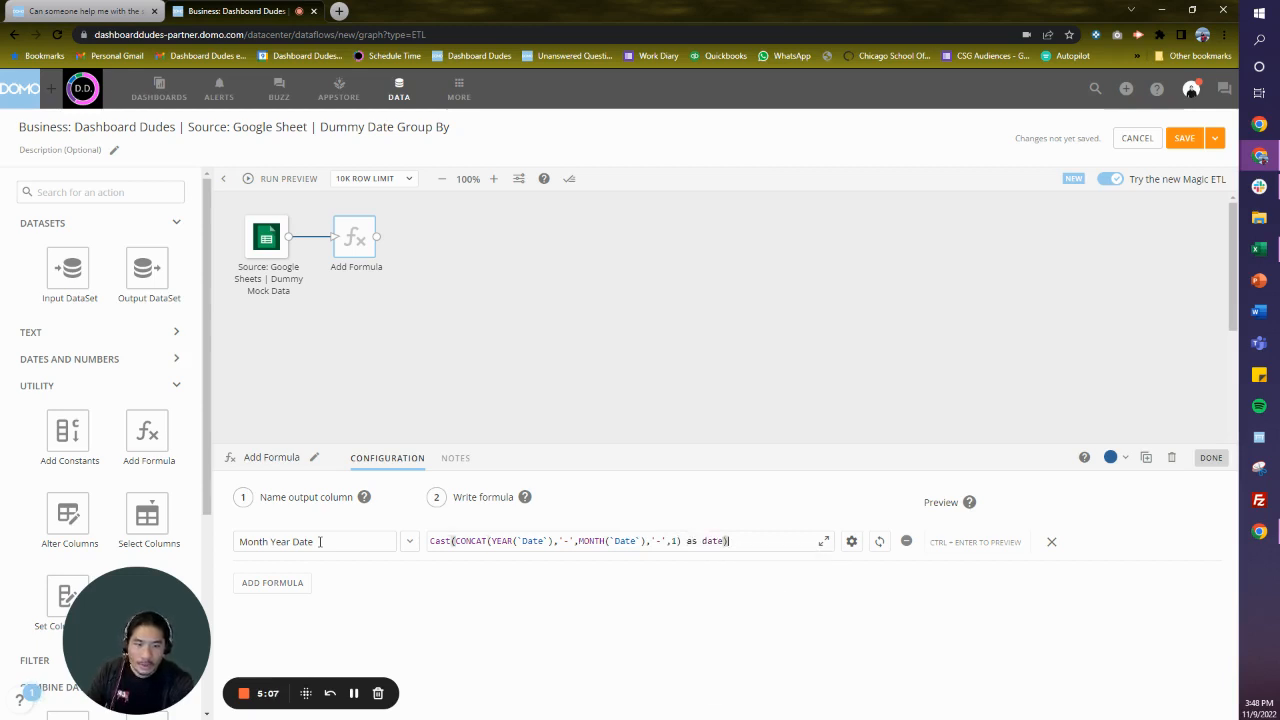
left_click(601, 253)
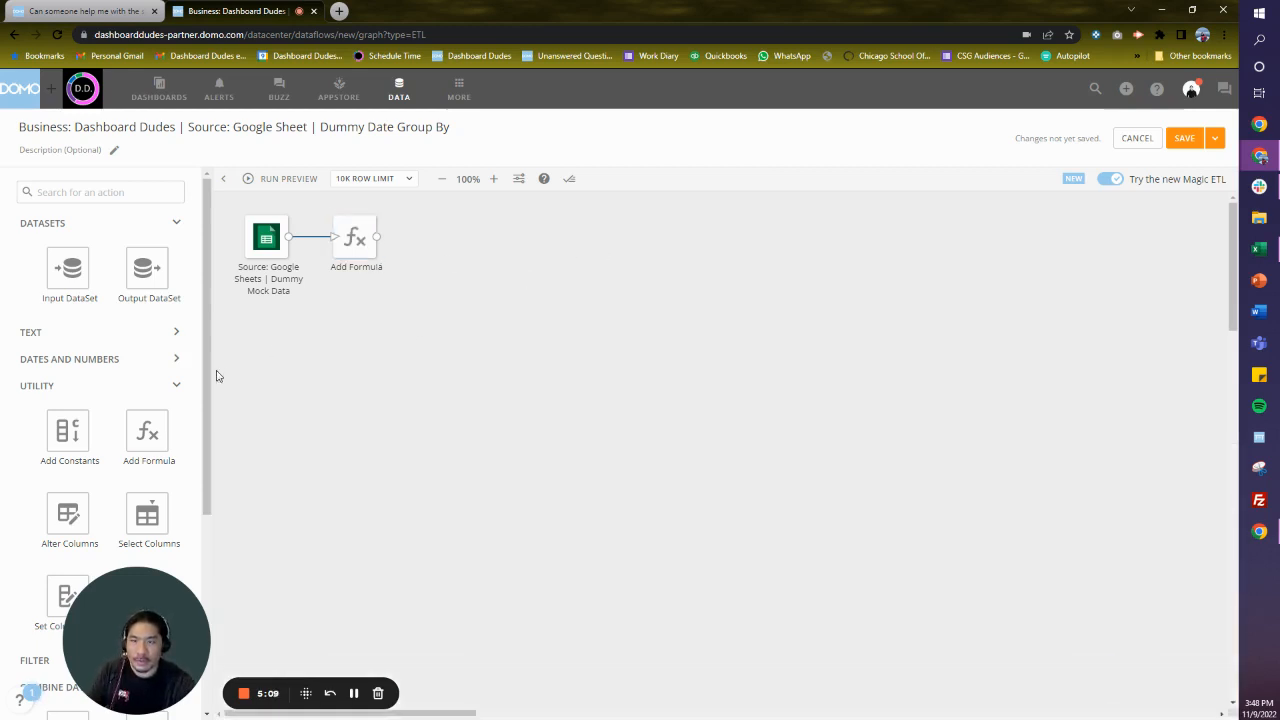
- Add a second formula to the Add Formula action, with output column Proxy and the constant 1
left_click(352, 245)
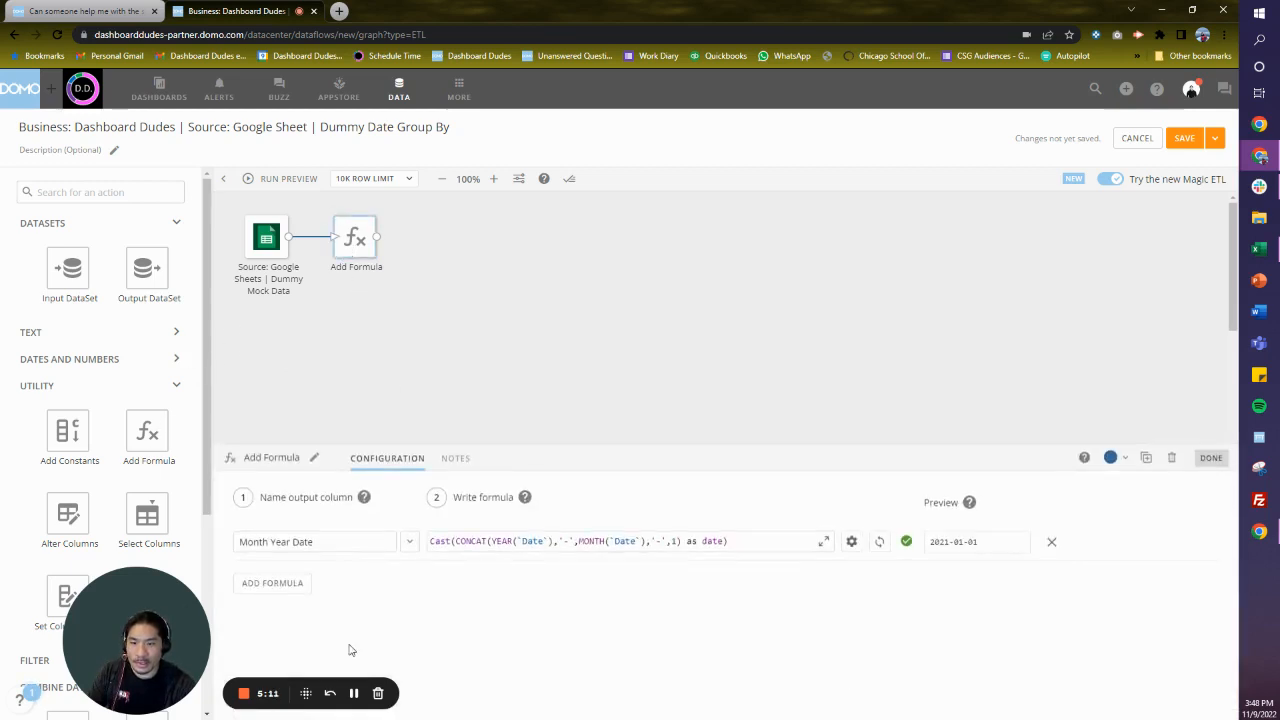
left_click(283, 582)
left_click(285, 582)
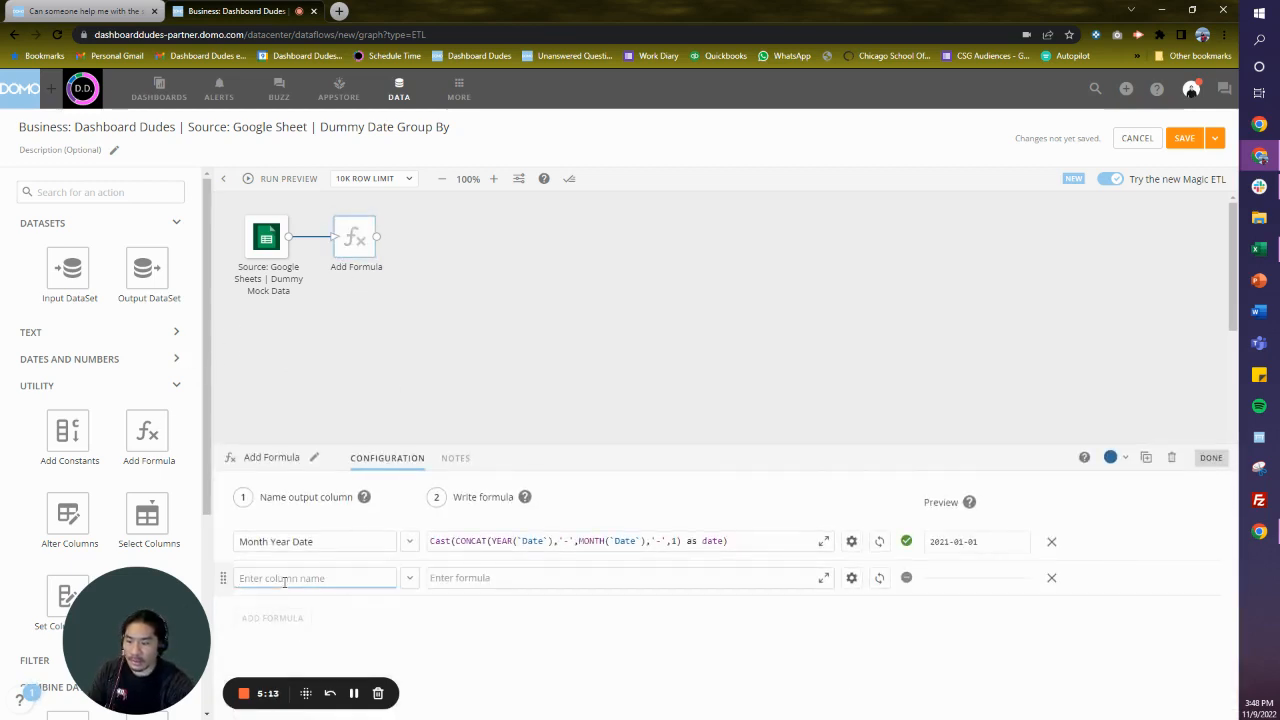
type("Proxy")
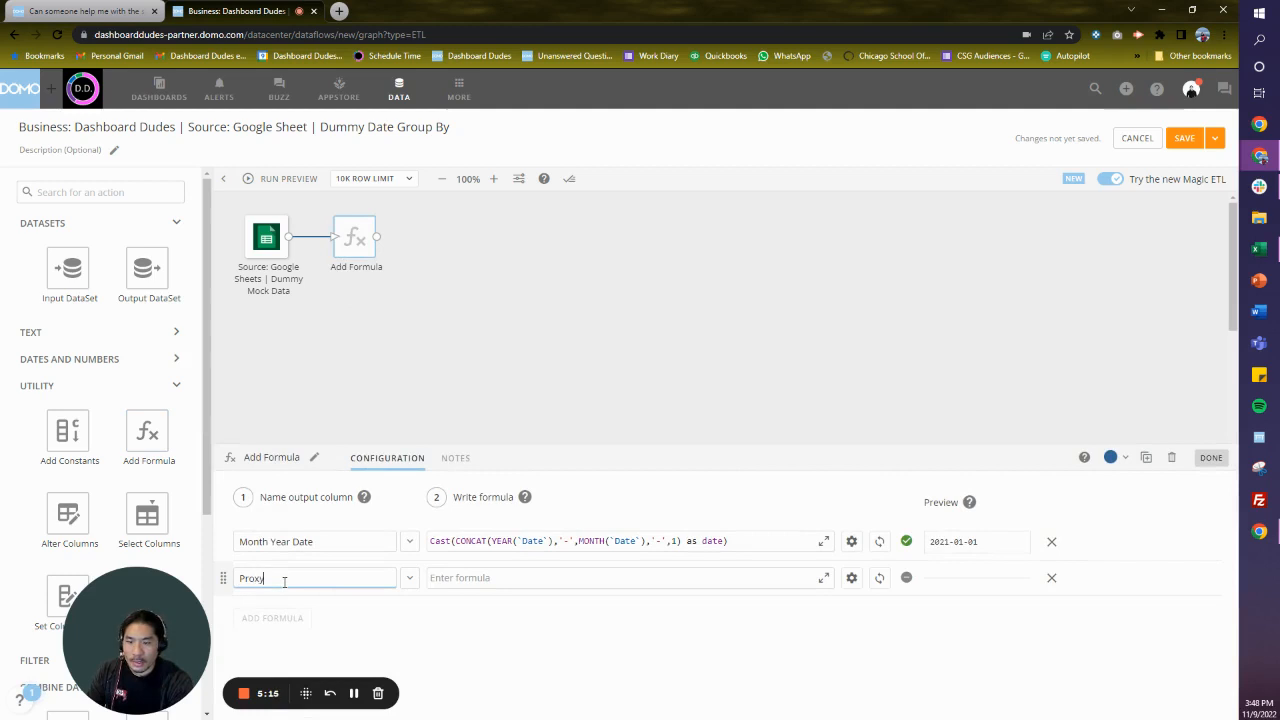
left_click(569, 578)
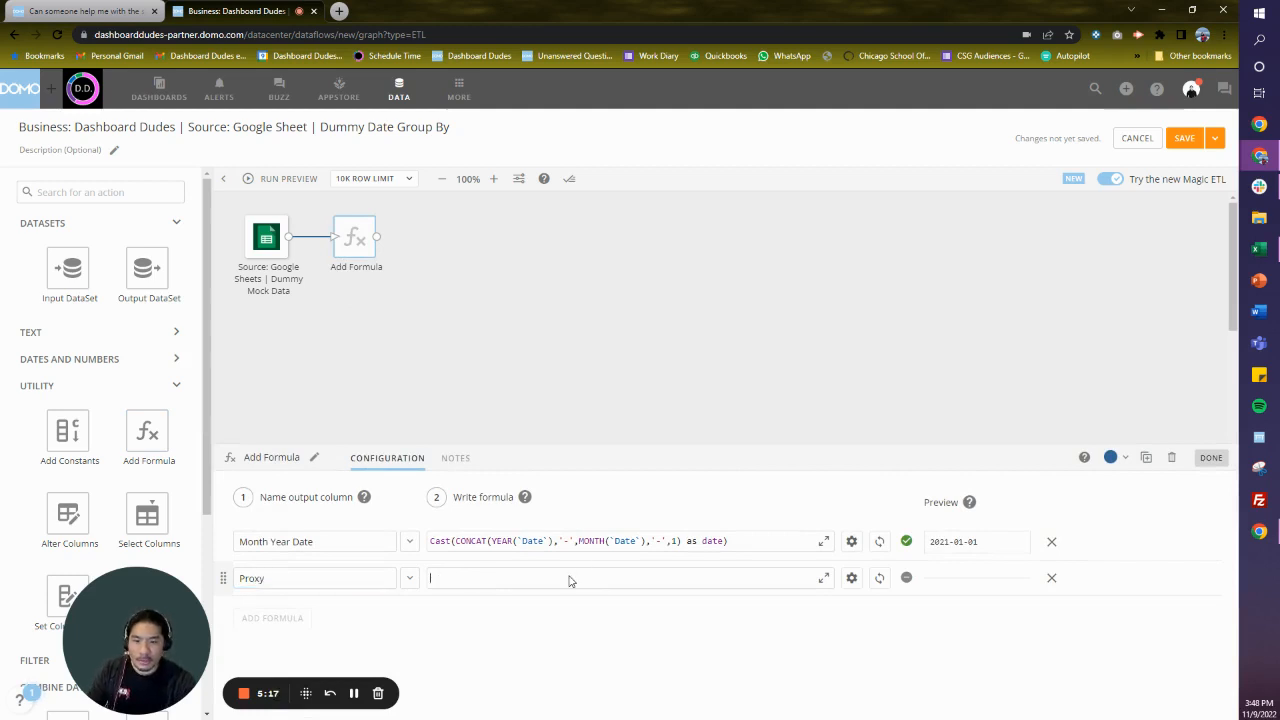
type("1")
left_click(596, 352)
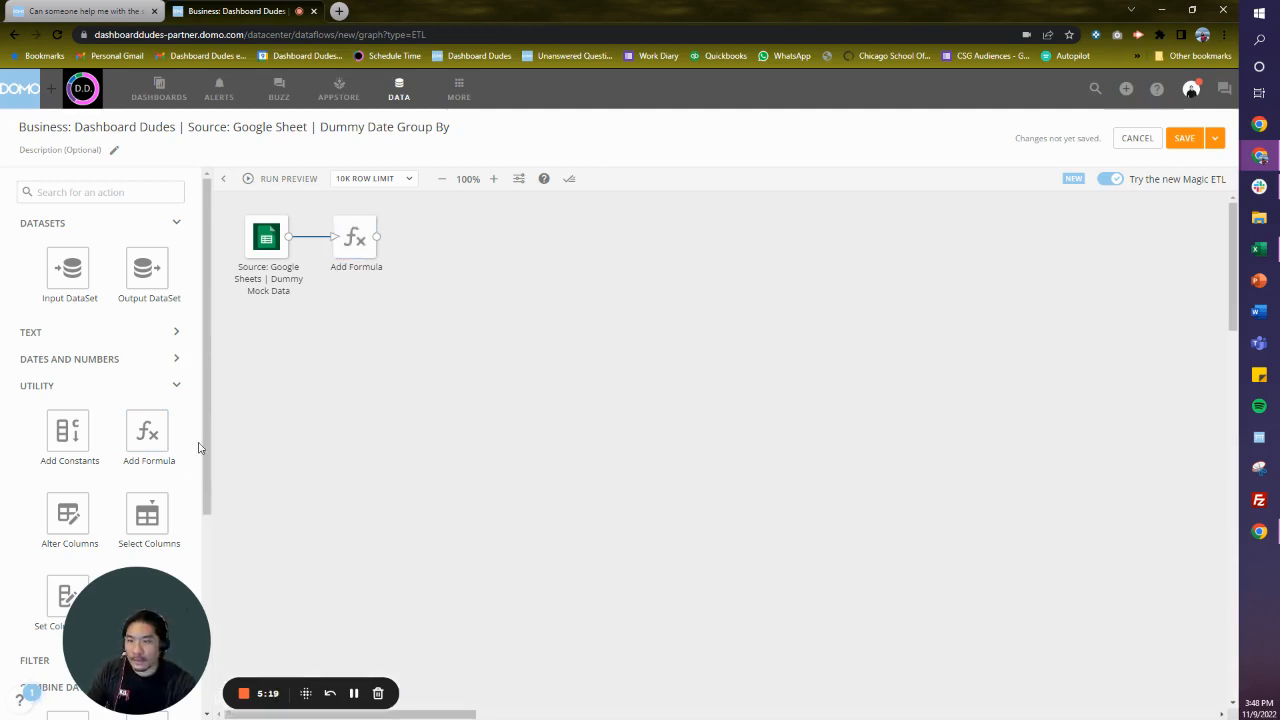
- Add a Group By action below and beyond Add Formula, and connect Add Formula to it
scroll(190, 460, "down", 3)
left_click_drag(101, 513, 445, 310)
left_click(379, 243)
left_click_drag(379, 243, 428, 310)
- Choose Month Year Date as the column that identifies the grouping in Group By
left_click(310, 589)
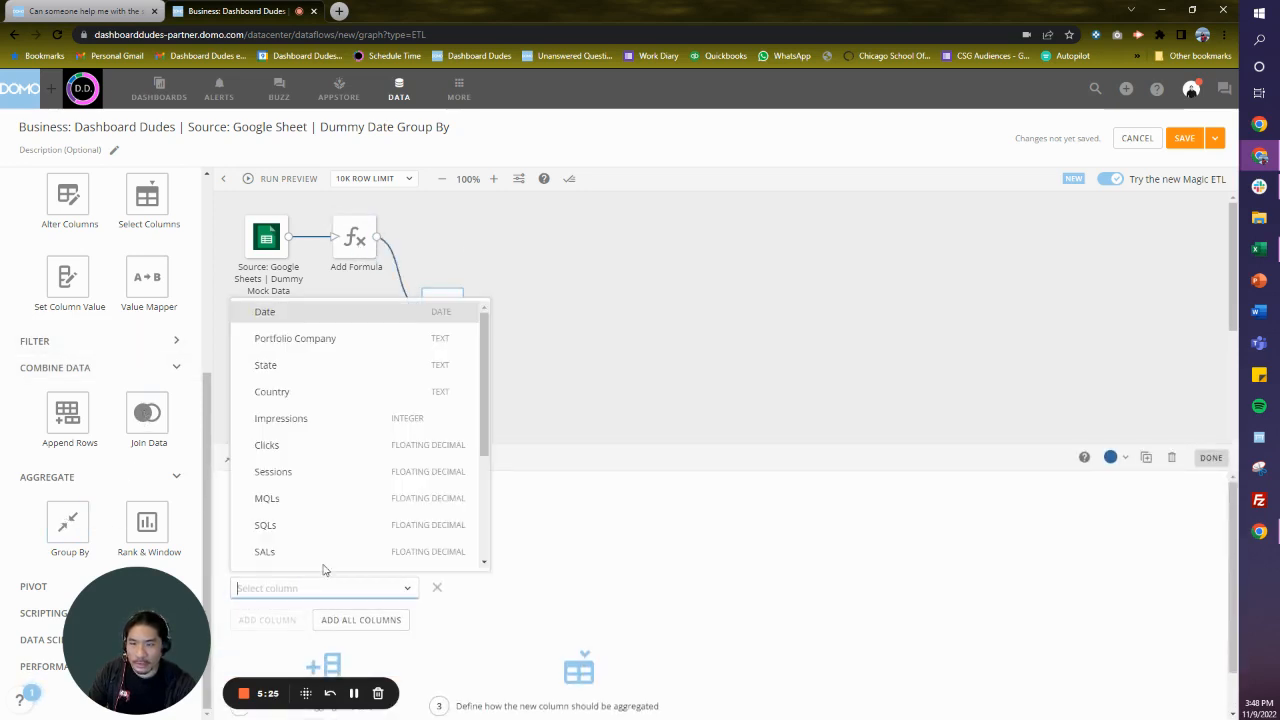
scroll(366, 434, "down", 3)
left_click(364, 536)
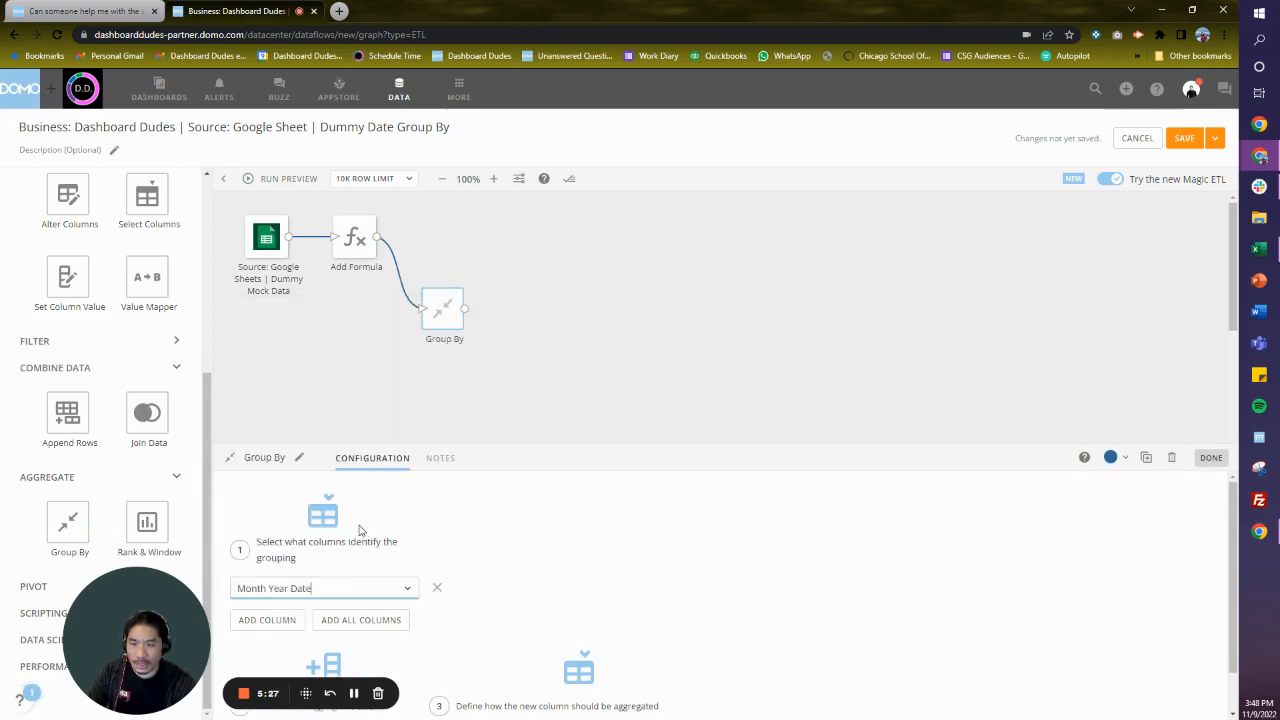
- Add an aggregated column to Group By that takes the Revenue column with Sum as its aggregation type
scroll(362, 540, "down", 1)
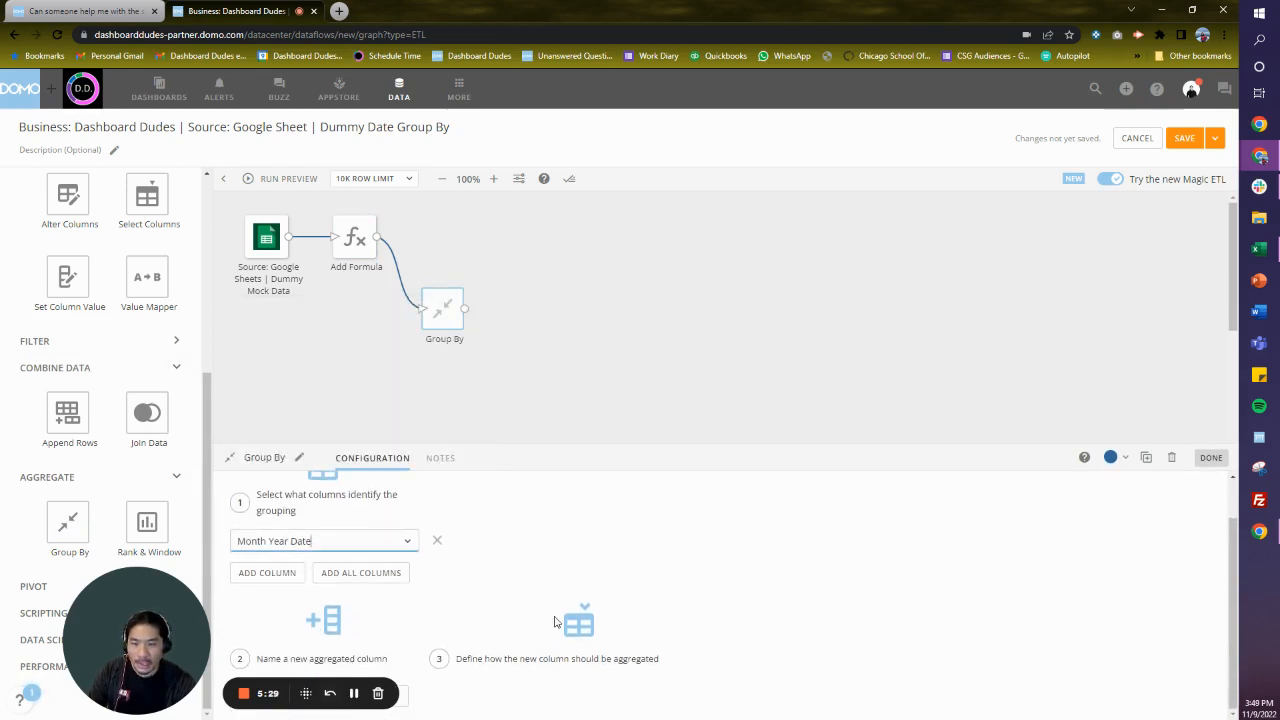
left_click_drag(114, 588, 99, 512)
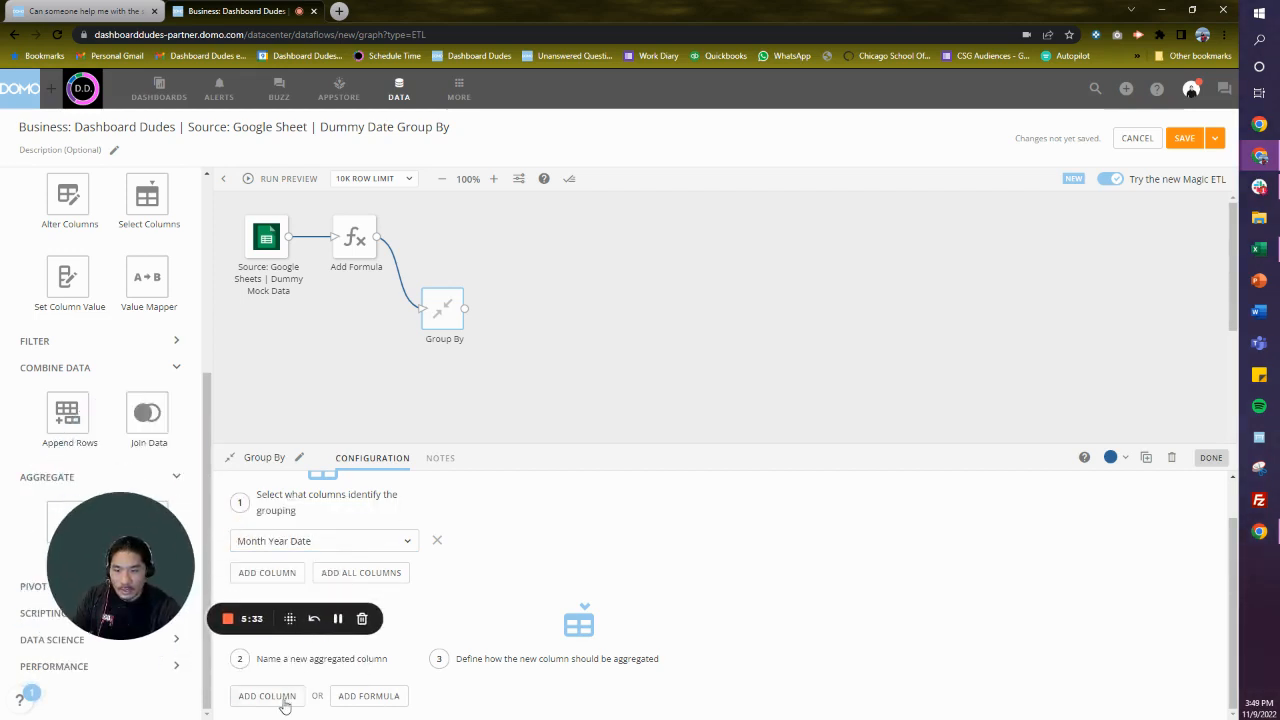
left_click(285, 696)
left_click(526, 694)
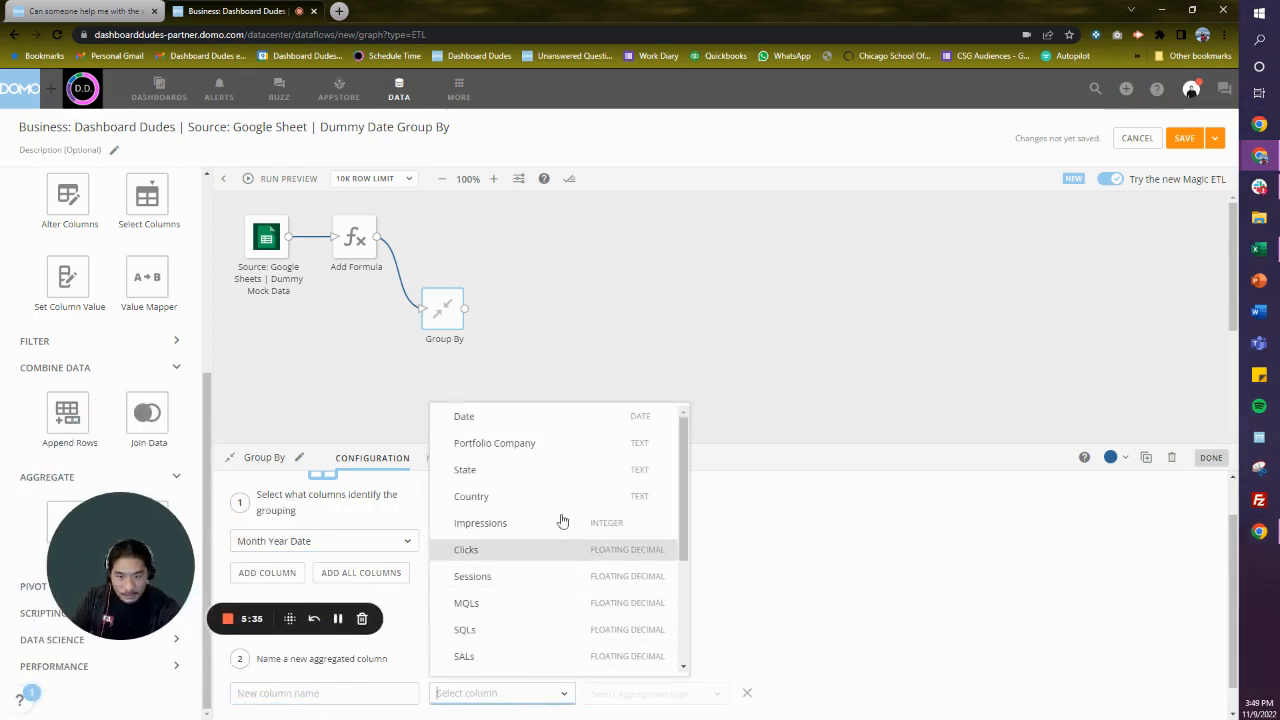
scroll(554, 651, "down", 4)
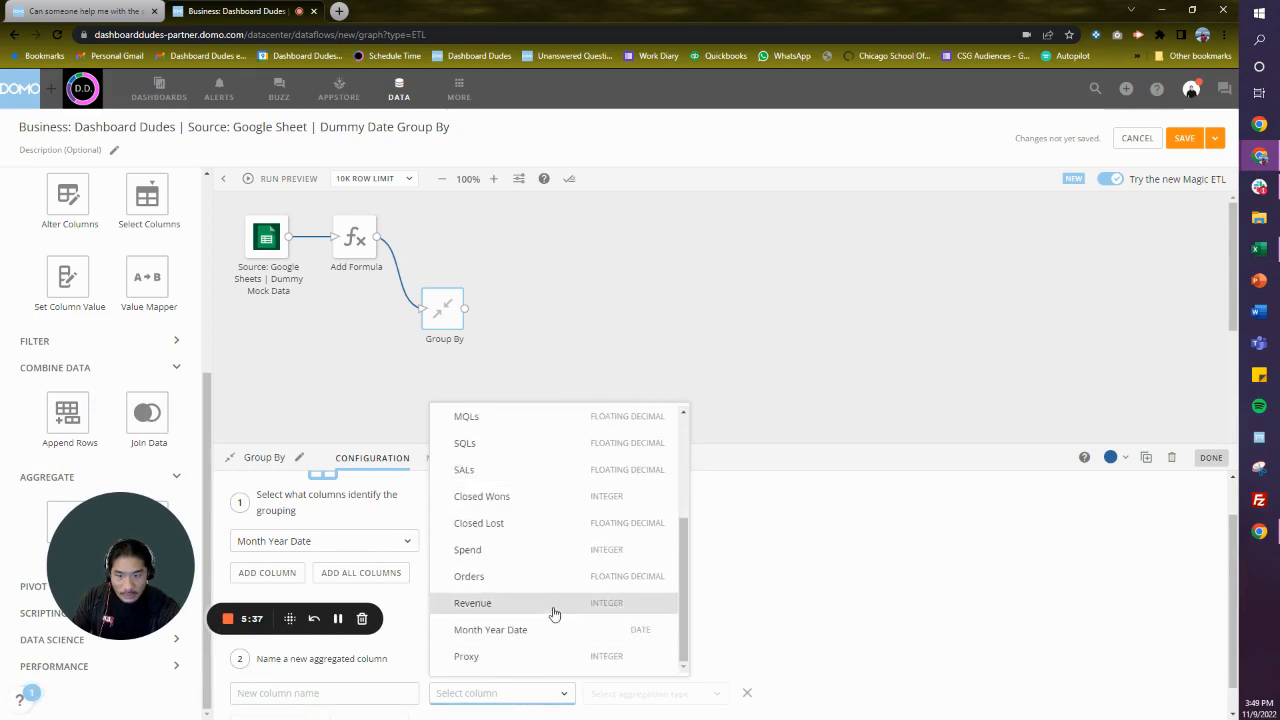
left_click(551, 605)
left_click(624, 704)
left_click(630, 338)
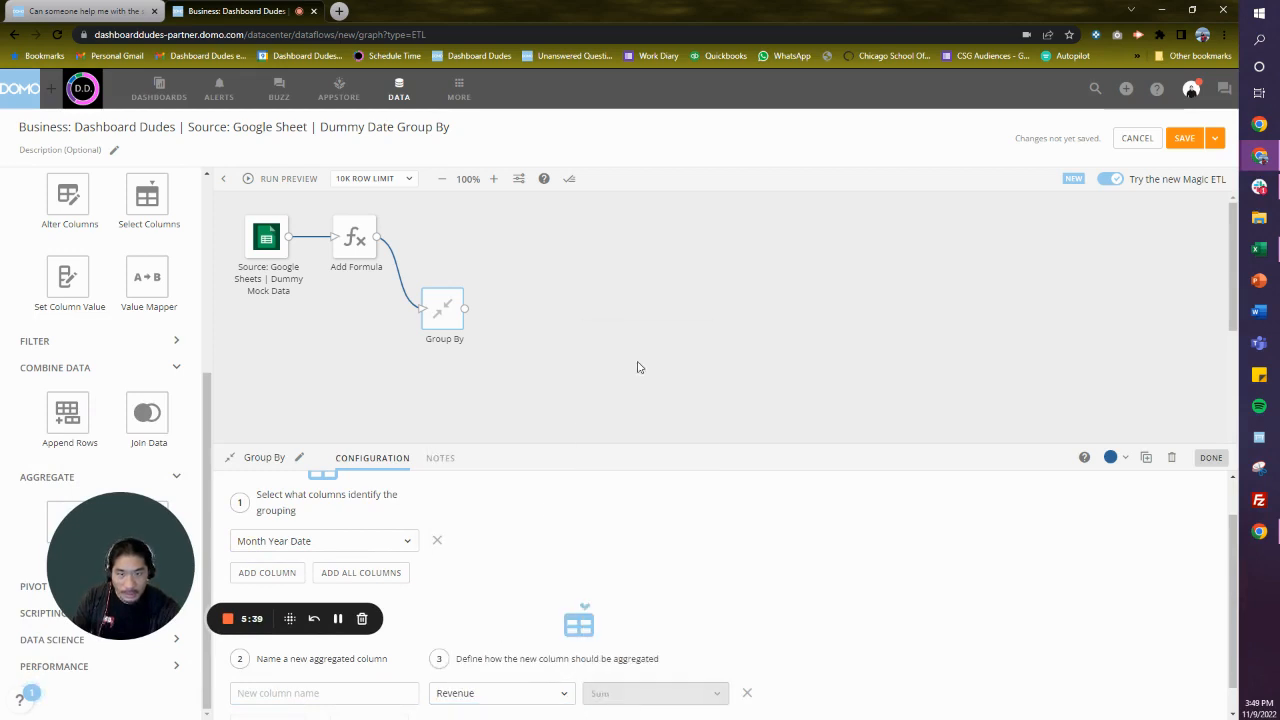
- Name the new aggregated column Total Revenue and close the Group By configuration
left_click(401, 695)
type("To")
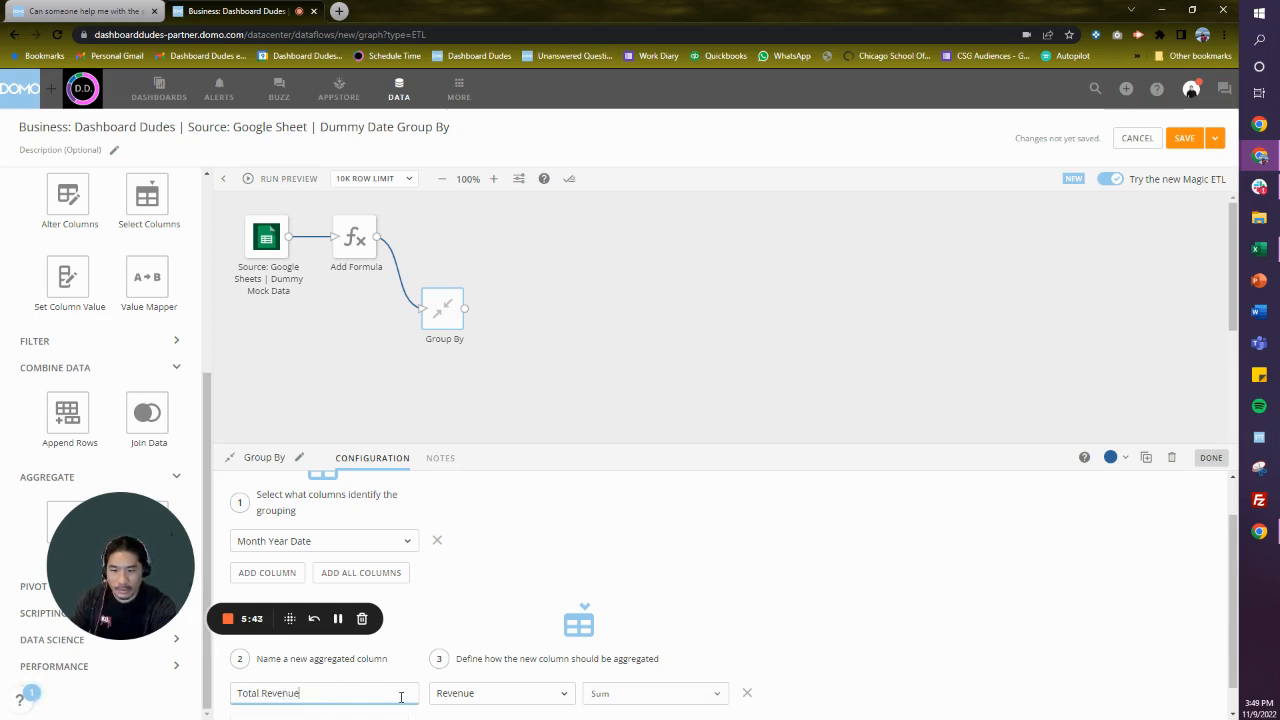
type("tal Revenue")
left_click(607, 316)
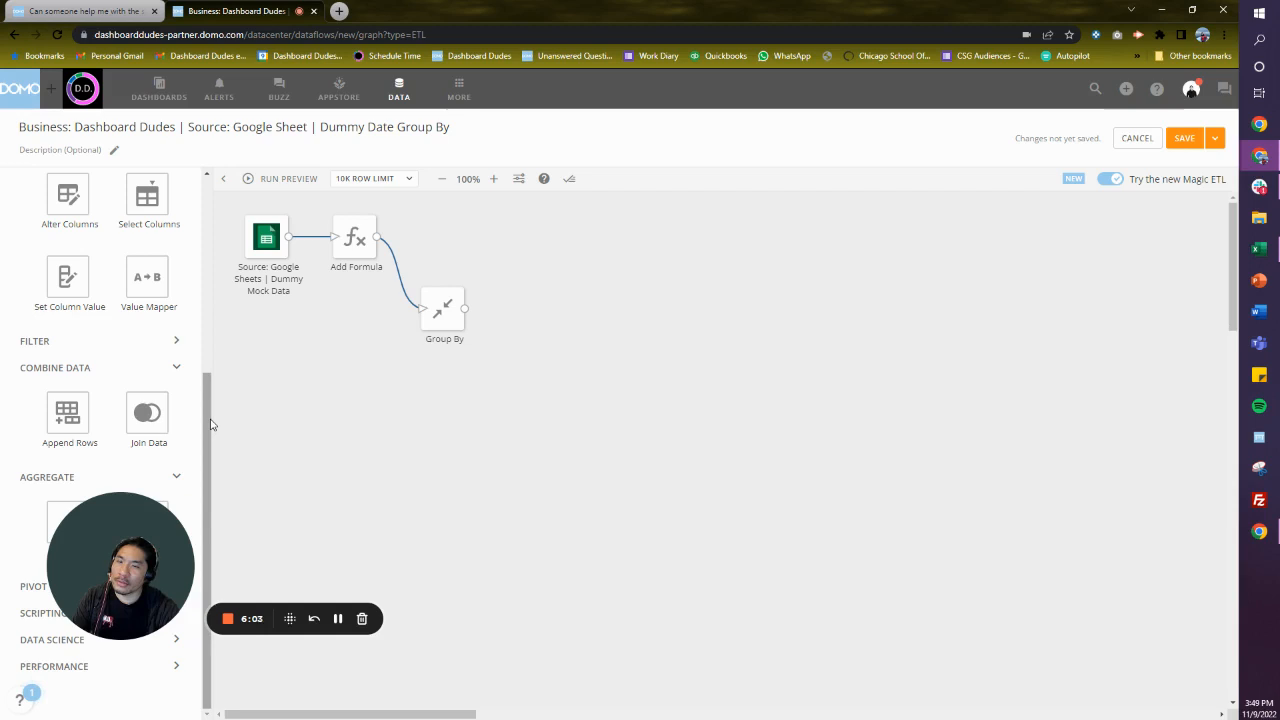
- Add a Join Data action to the canvas and connect both Add Formula and Group By to it
left_click_drag(148, 192, 137, 292)
left_click_drag(150, 420, 512, 244)
left_click_drag(378, 237, 512, 247)
left_click(503, 277)
left_click_drag(466, 308, 516, 246)
- Set the Join Data type to Left Outer, keeping Add Formula as the left table
left_click(440, 302)
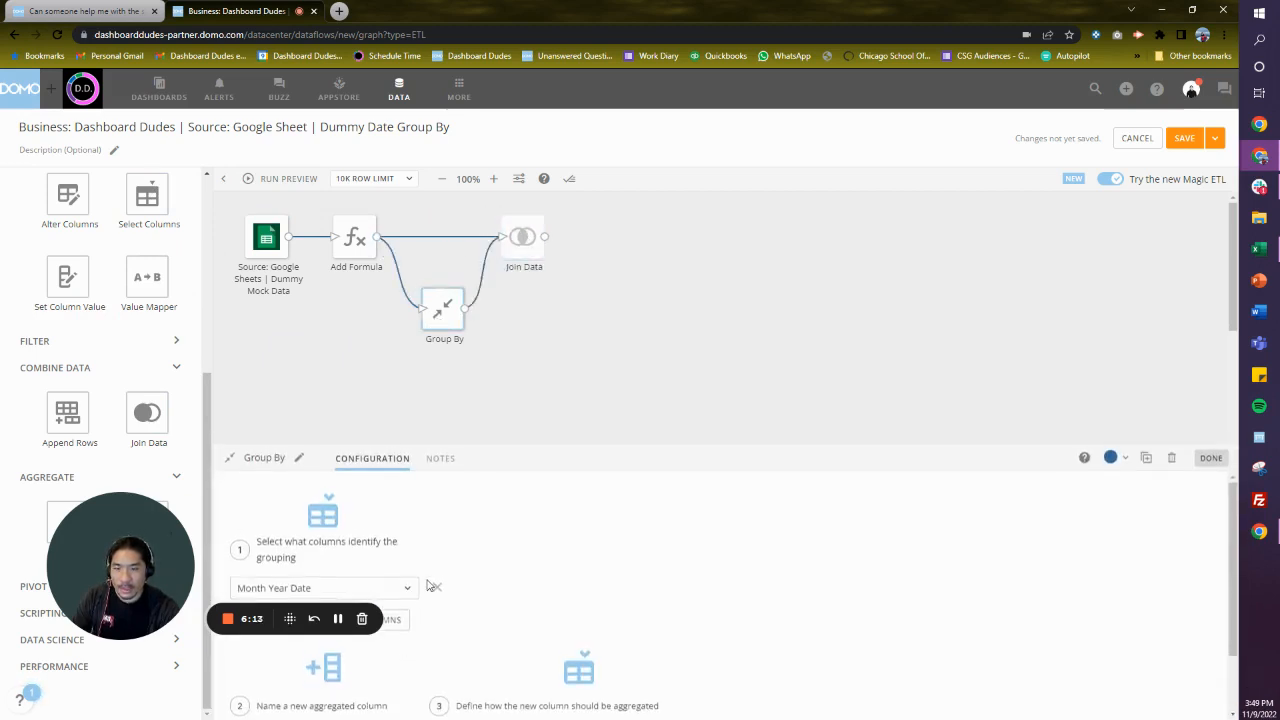
scroll(427, 585, "down", 1)
left_click(538, 379)
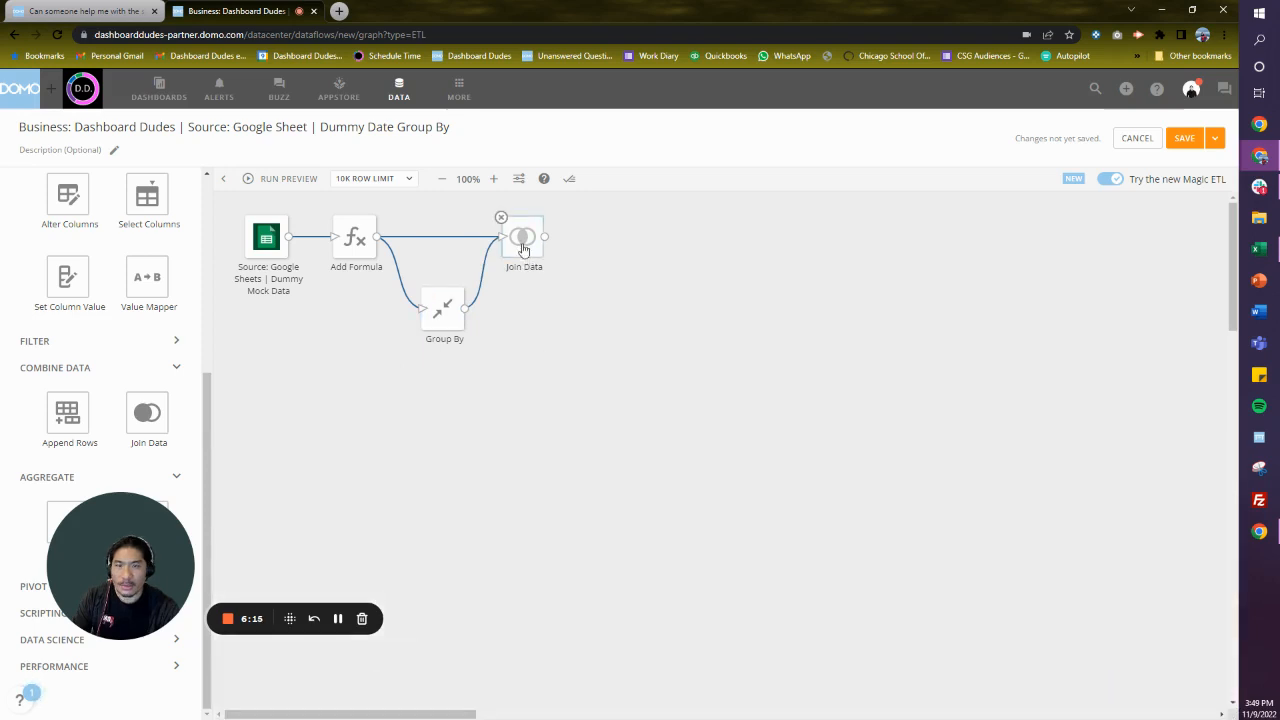
left_click(520, 237)
left_click(487, 543)
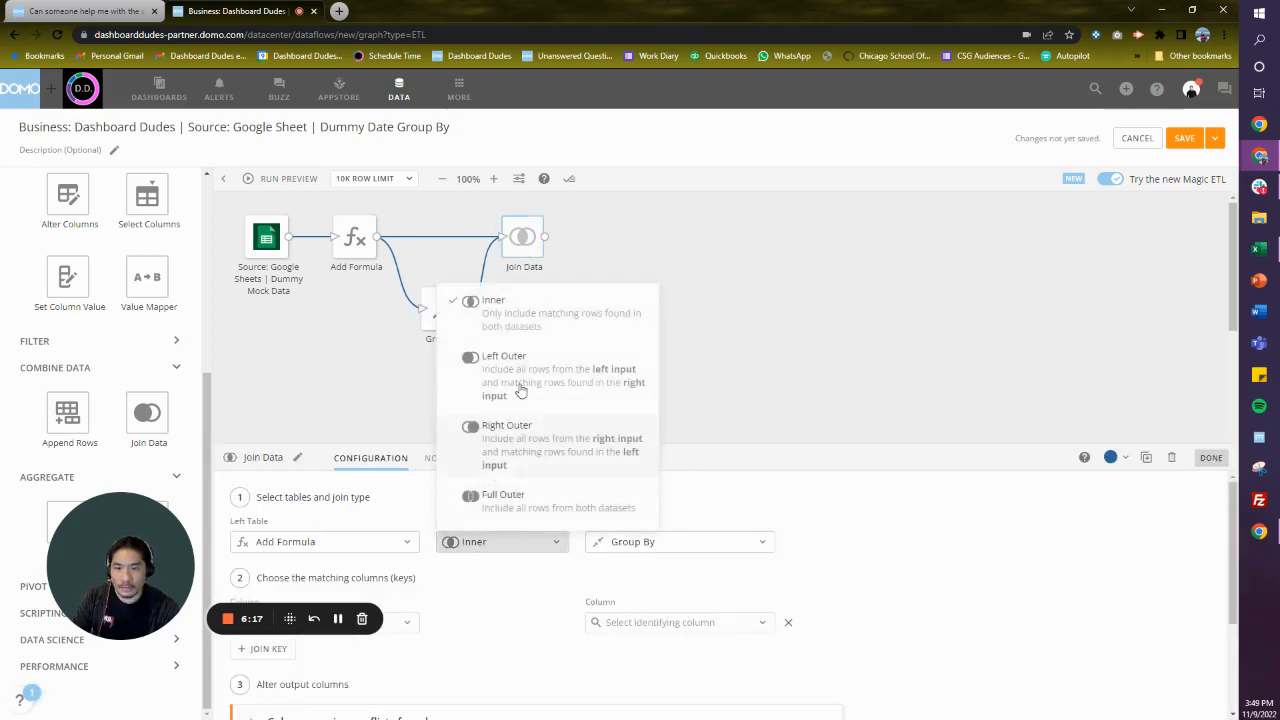
left_click(525, 358)
left_click(386, 550)
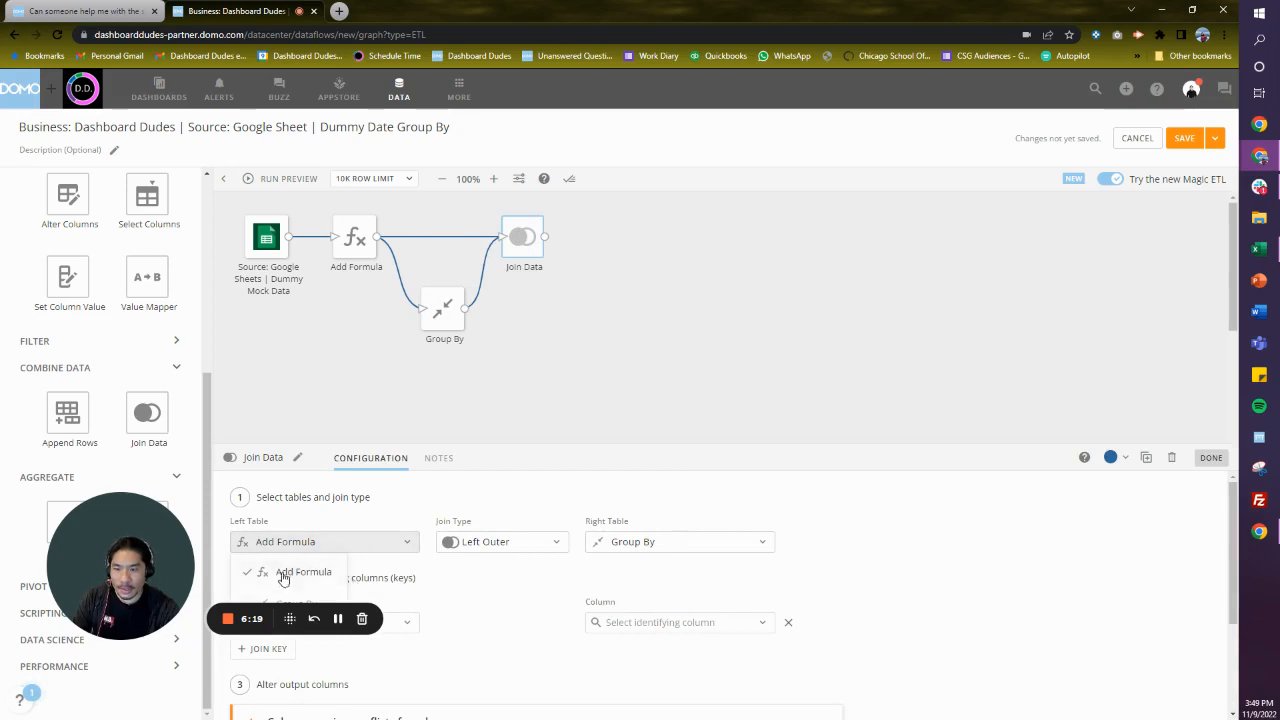
left_click_drag(162, 533, 916, 578)
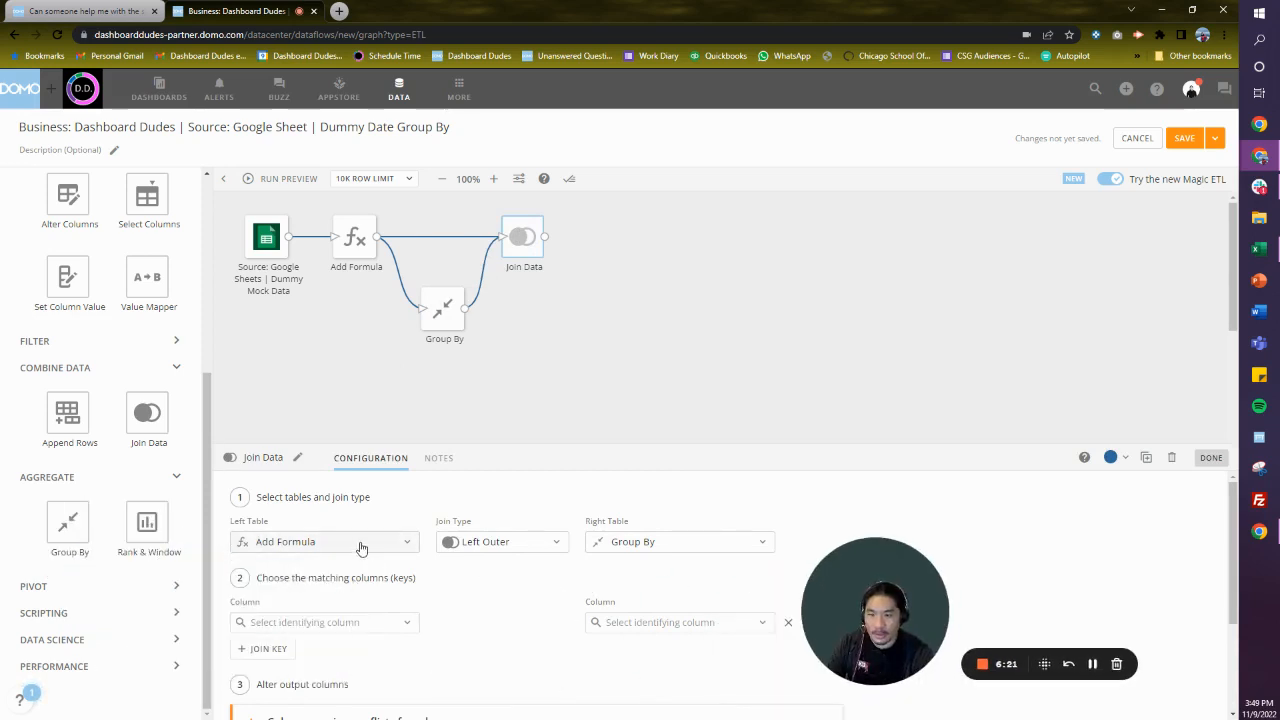
left_click(361, 546)
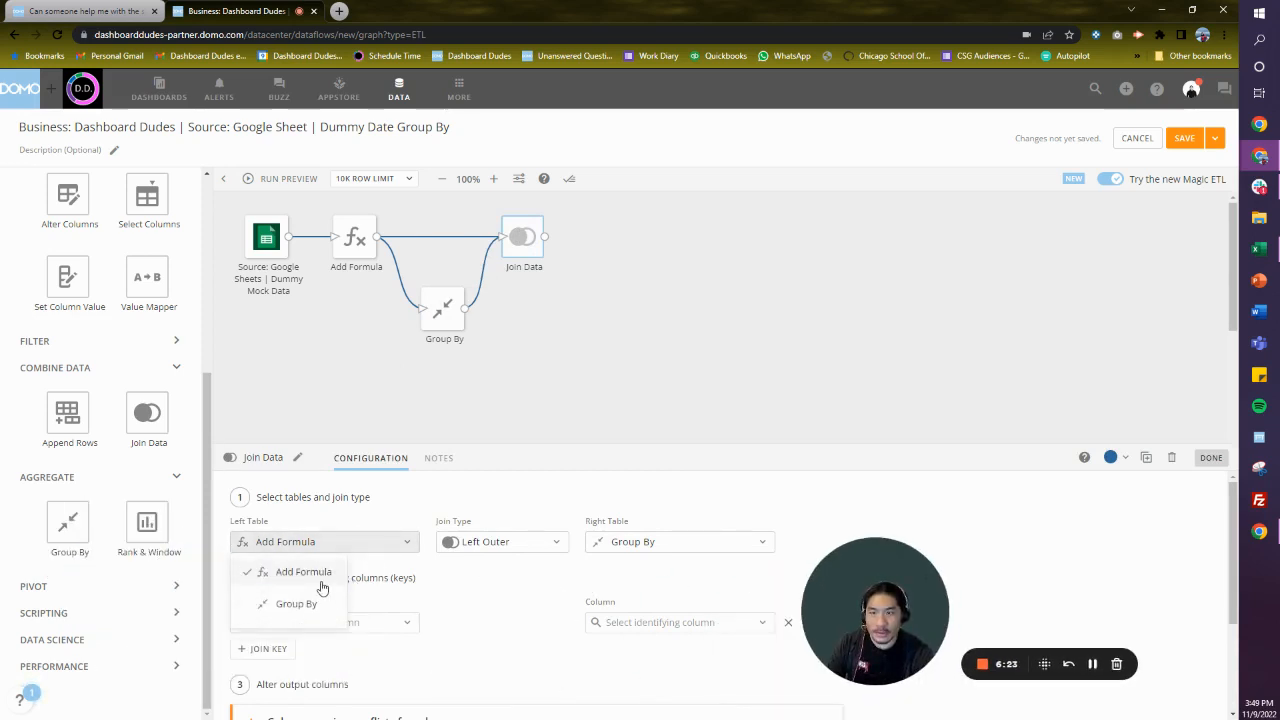
left_click(320, 576)
- Match the join on Month Year Date from both Add Formula and Group By
left_click(360, 622)
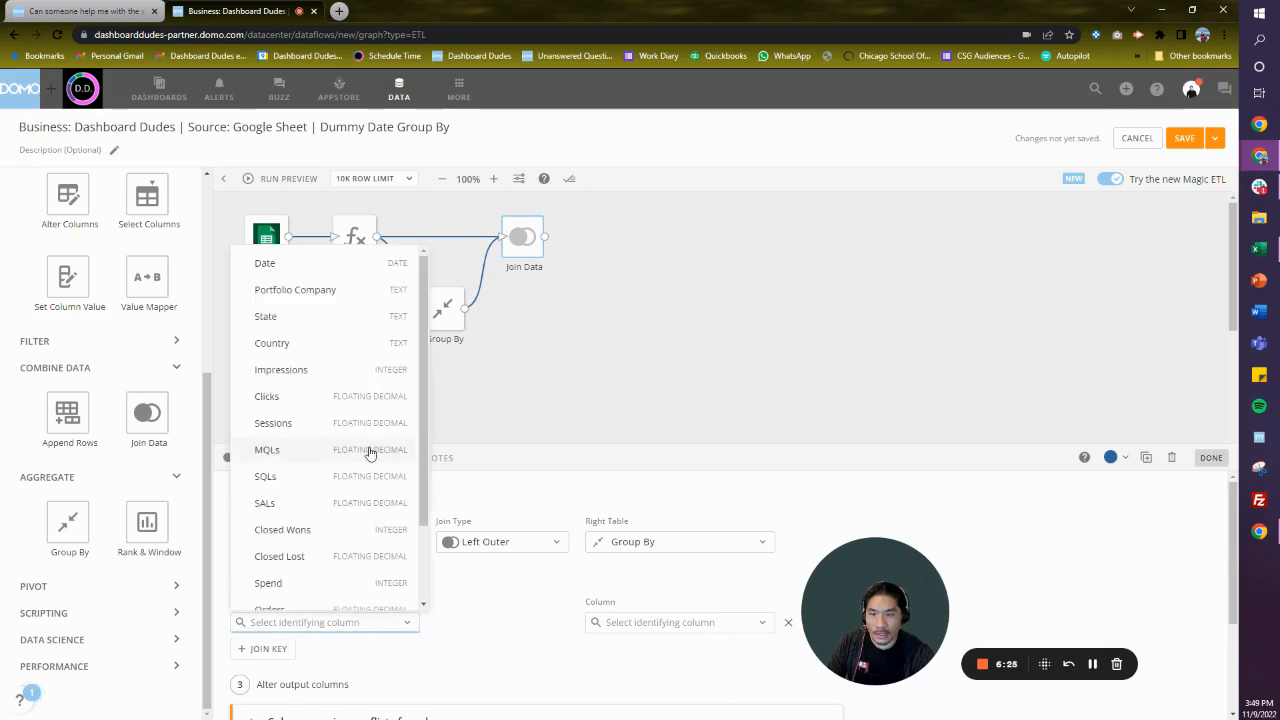
scroll(369, 452, "down", 2)
left_click(366, 566)
left_click(657, 622)
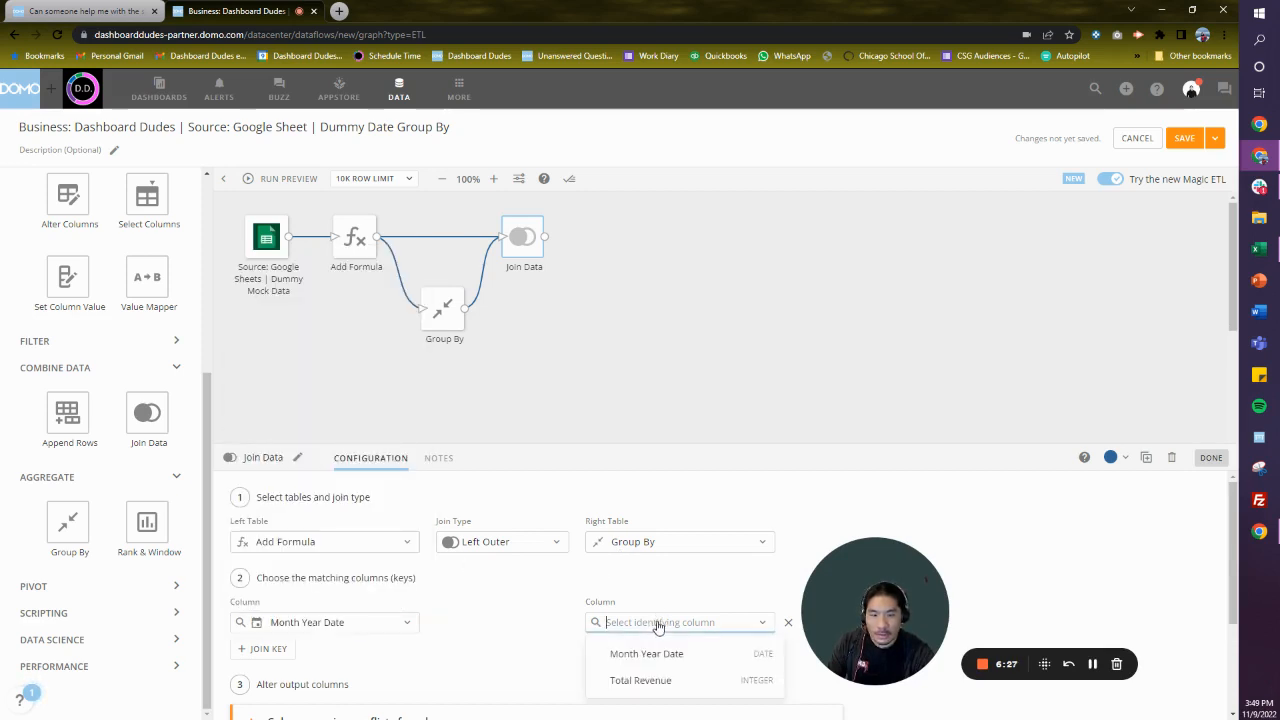
left_click(646, 653)
scroll(480, 640, "down", 2)
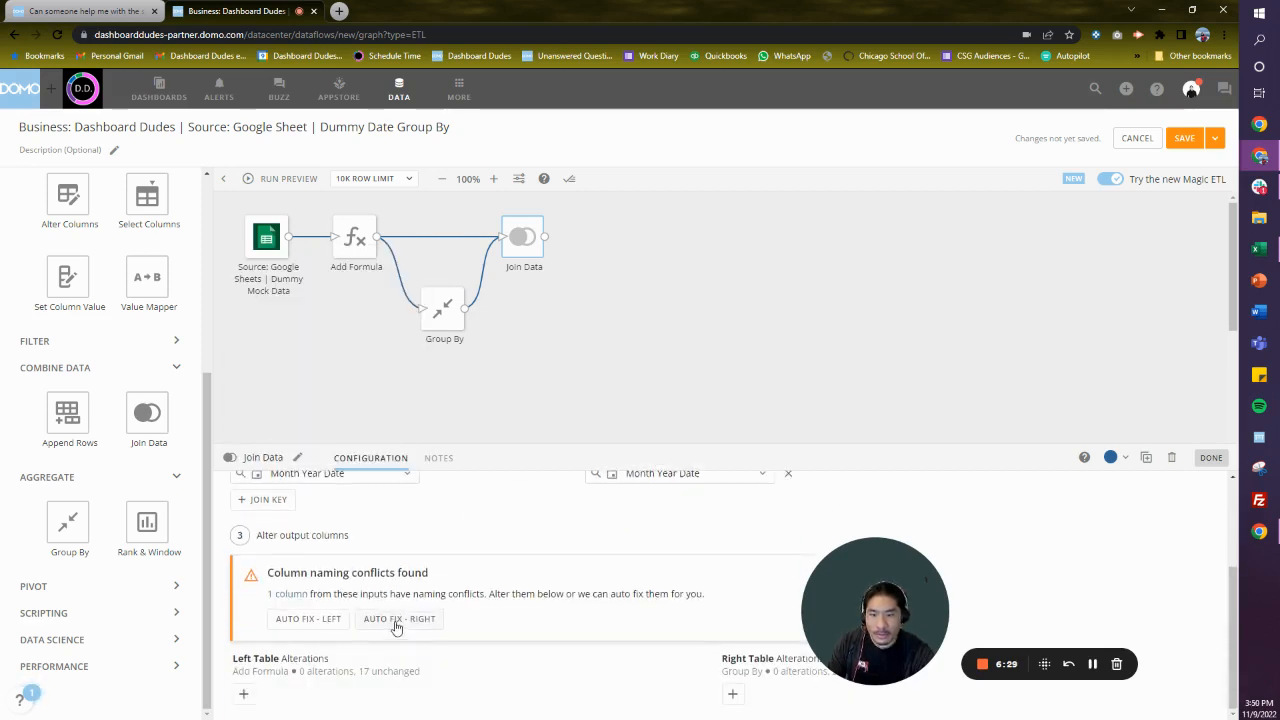
- Auto-fix the Join Data column naming conflict on the right table and run the dataflow preview
left_click(397, 619)
left_click(600, 373)
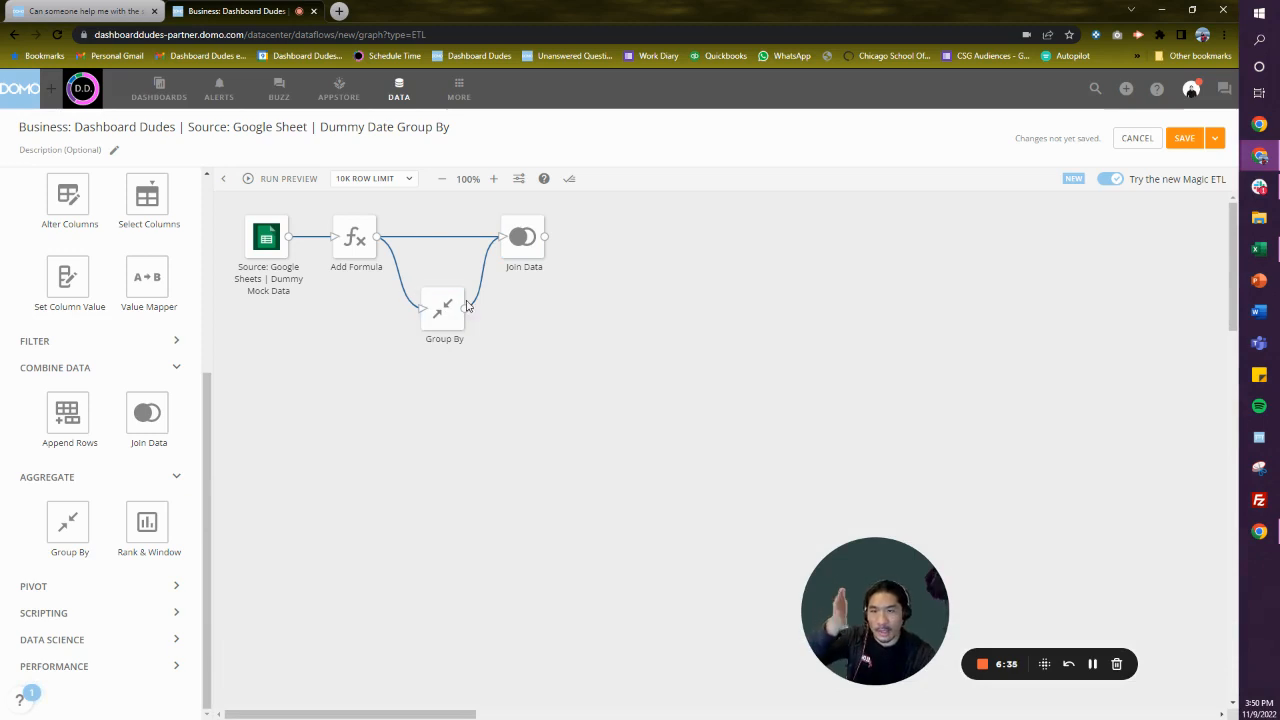
left_click(294, 184)
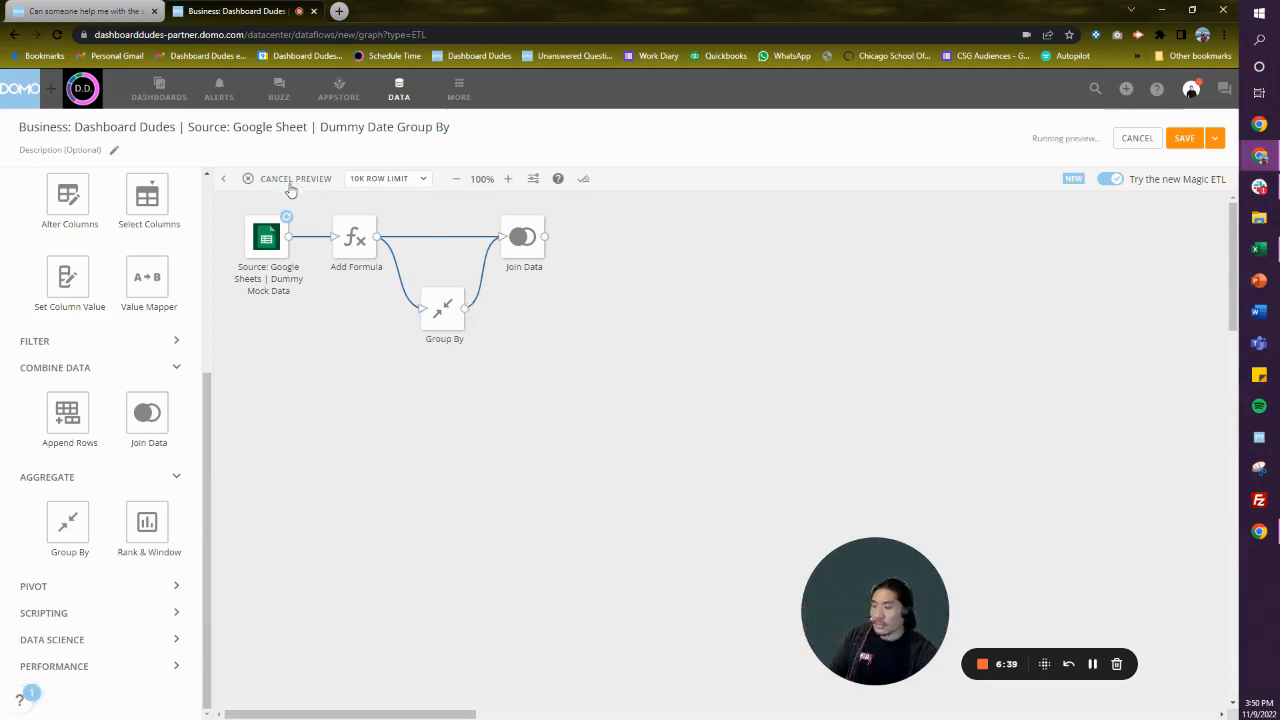
- Add a Select Columns action after Join Data and keep the Month Year Date column in it
left_click_drag(150, 198, 575, 237)
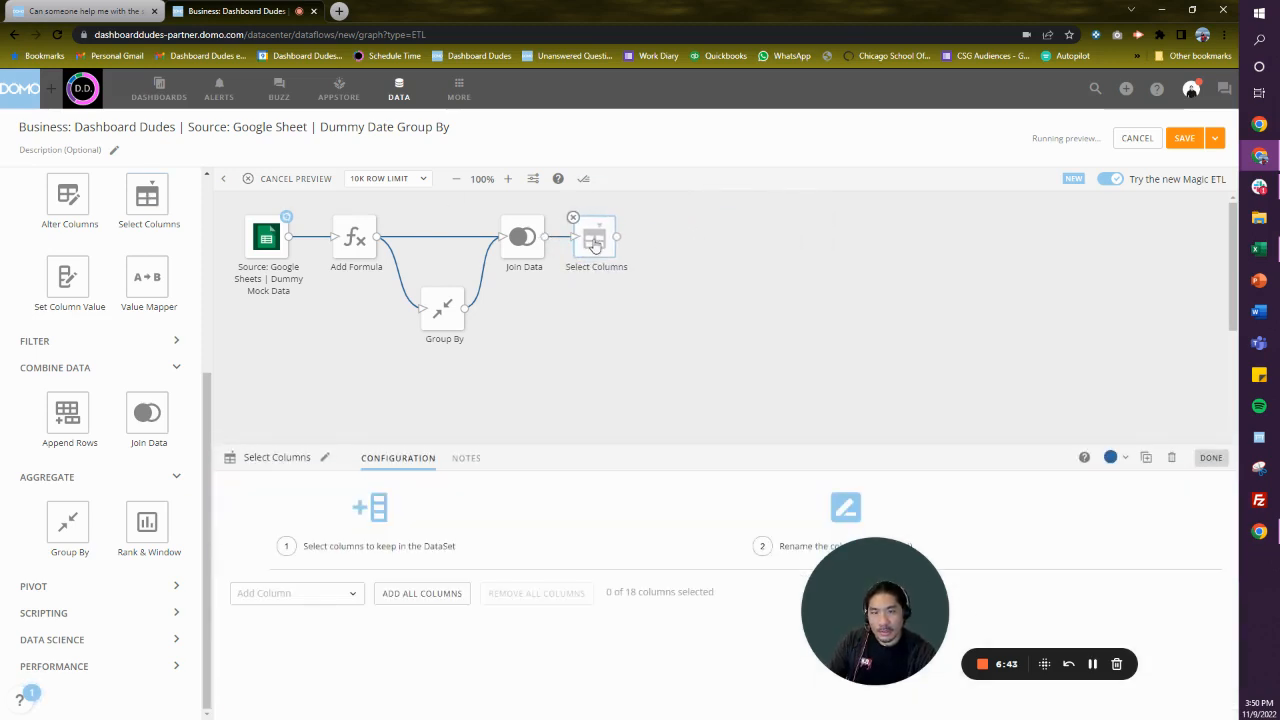
left_click(330, 597)
scroll(383, 503, "down", 3)
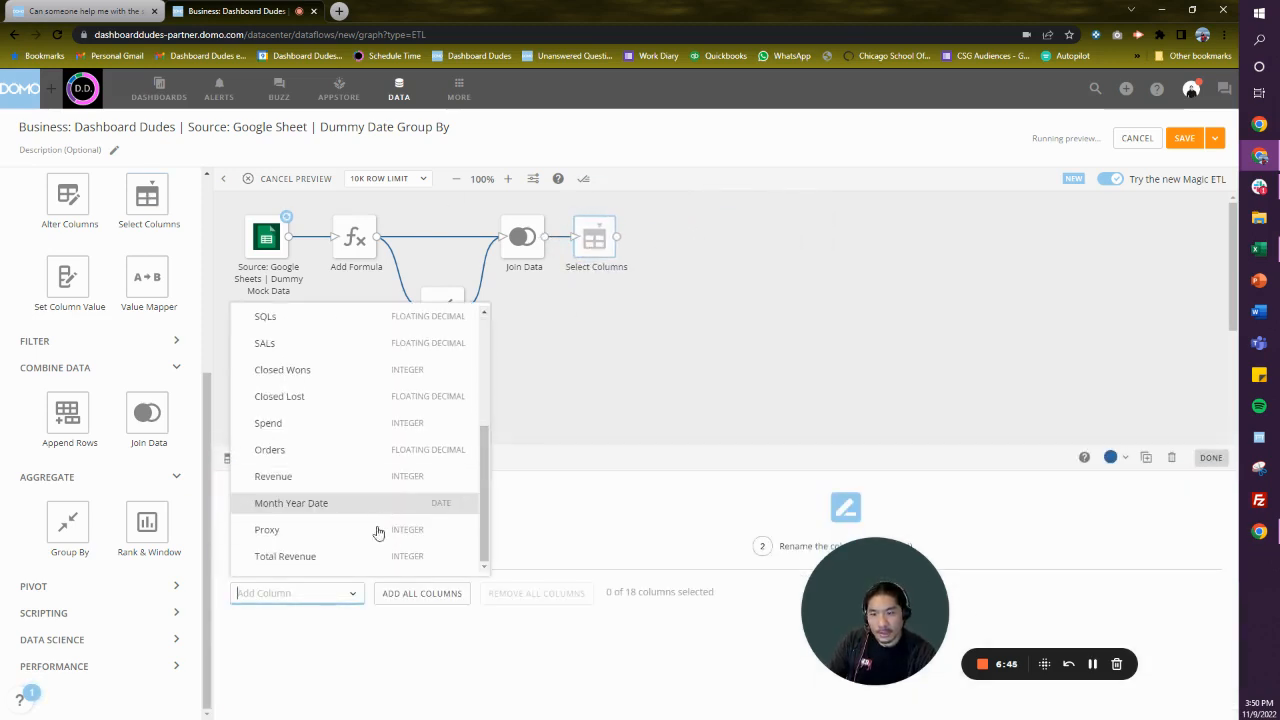
left_click(372, 505)
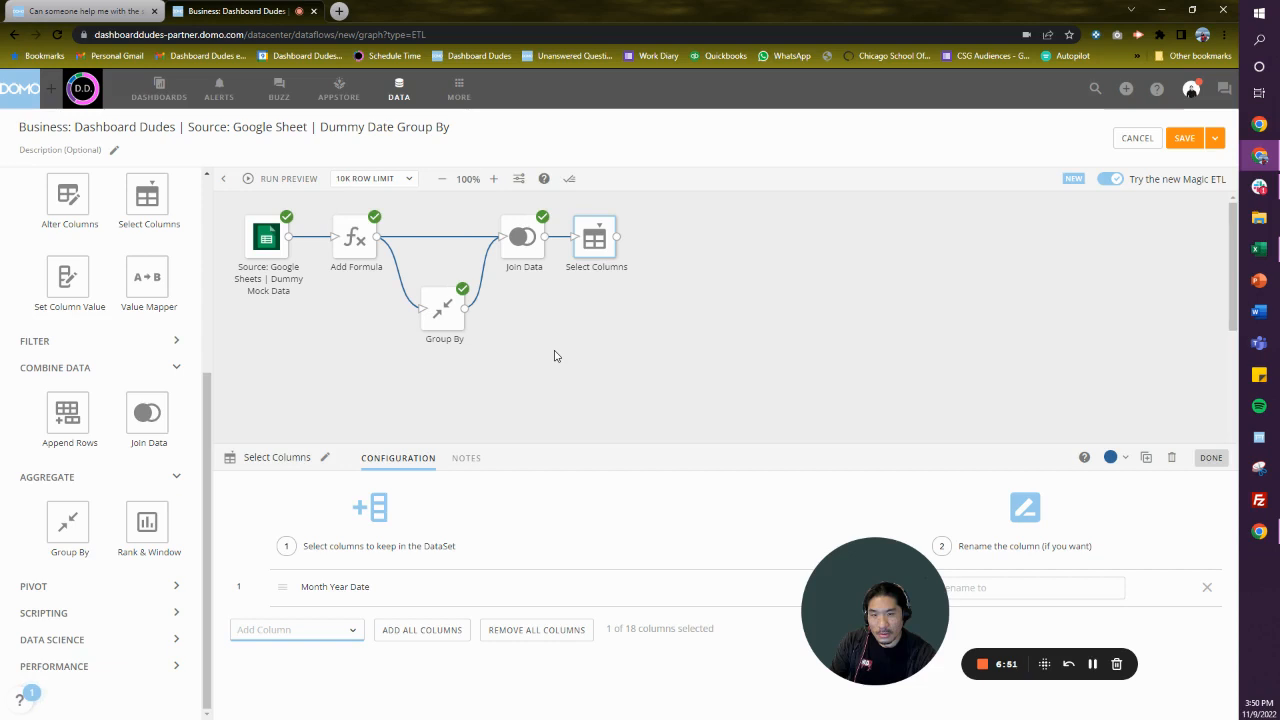
- Review the Join Data preview rows, comparing Month Year Date with Total Revenue, and close the preview
left_click(522, 240)
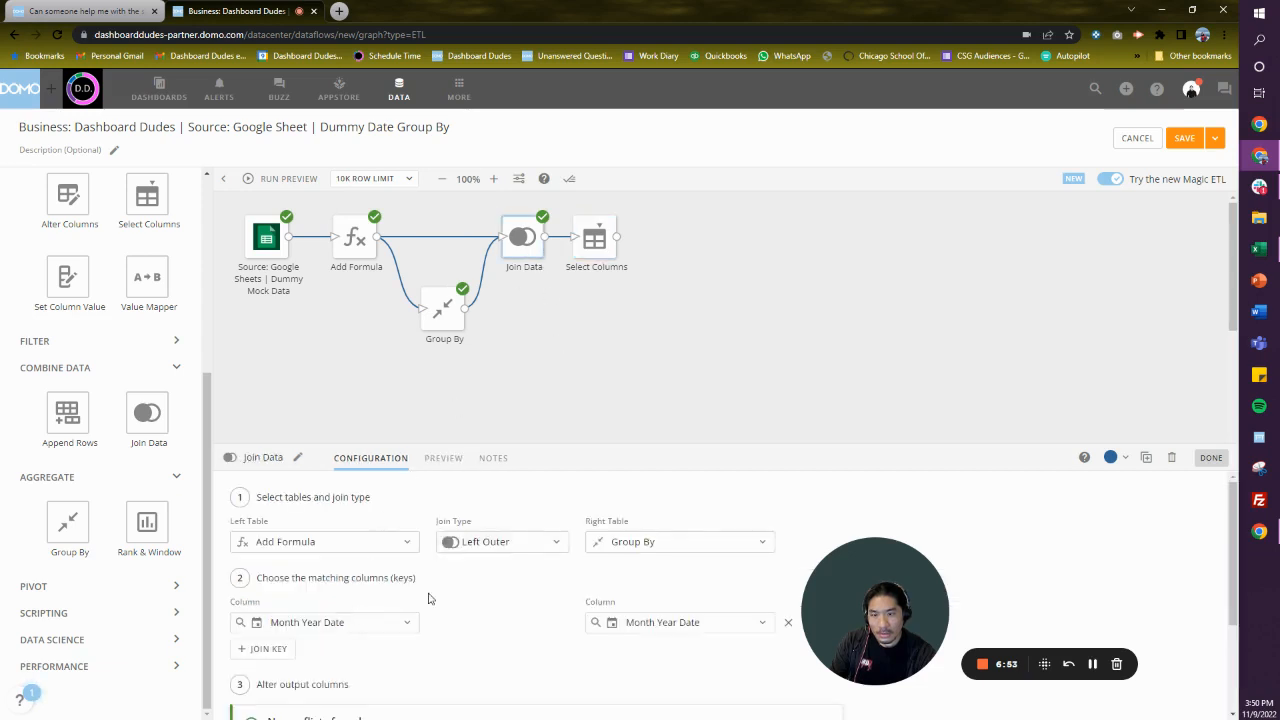
scroll(428, 598, "down", 3)
left_click(446, 457)
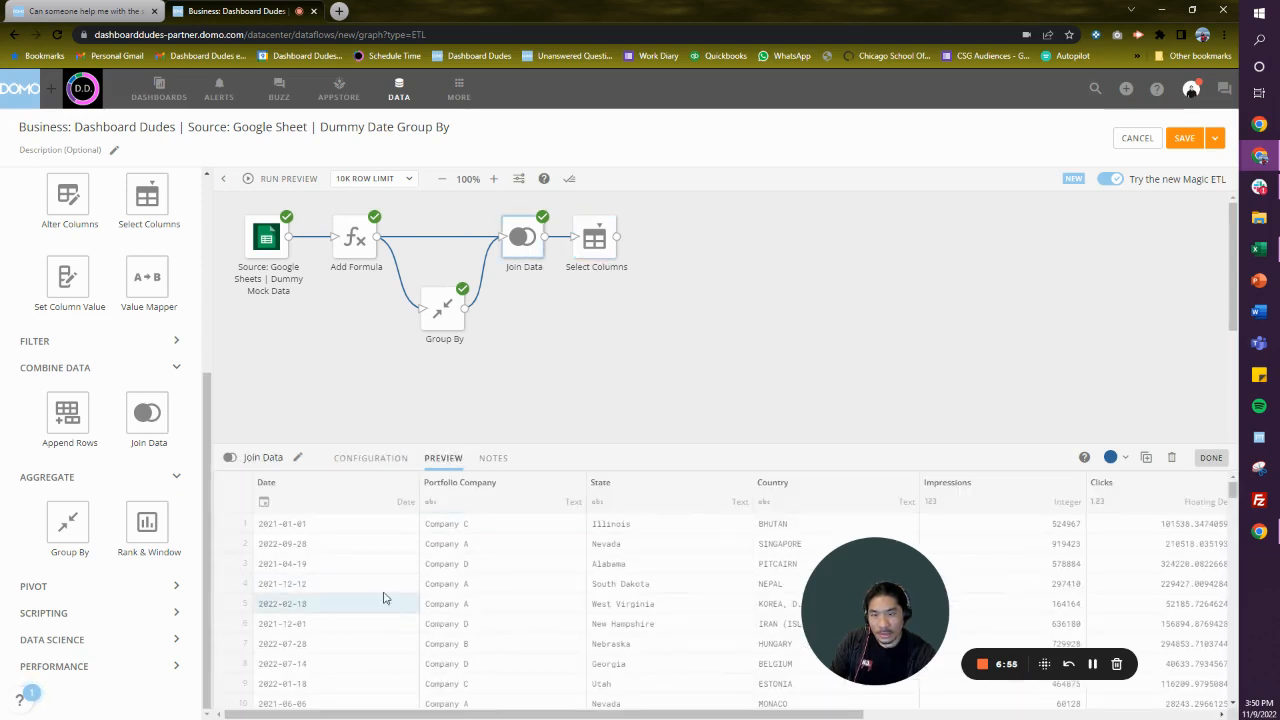
left_click_drag(537, 716, 904, 716)
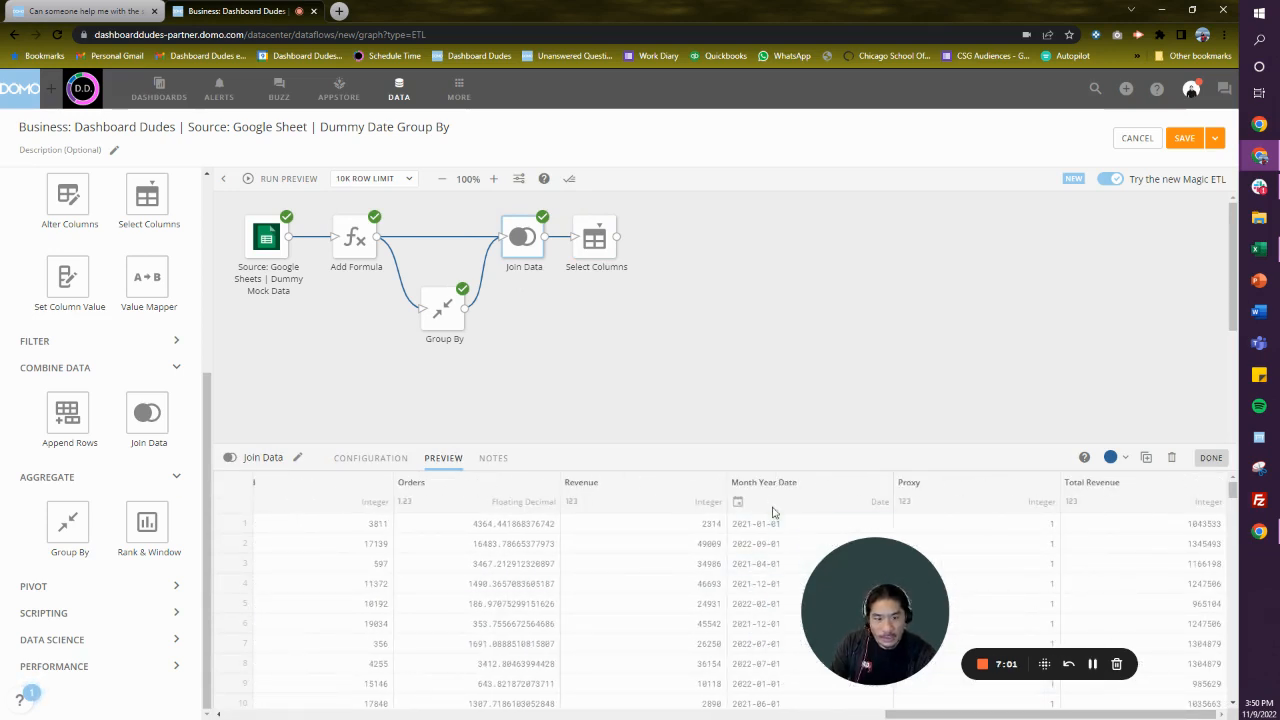
left_click_drag(873, 660, 270, 692)
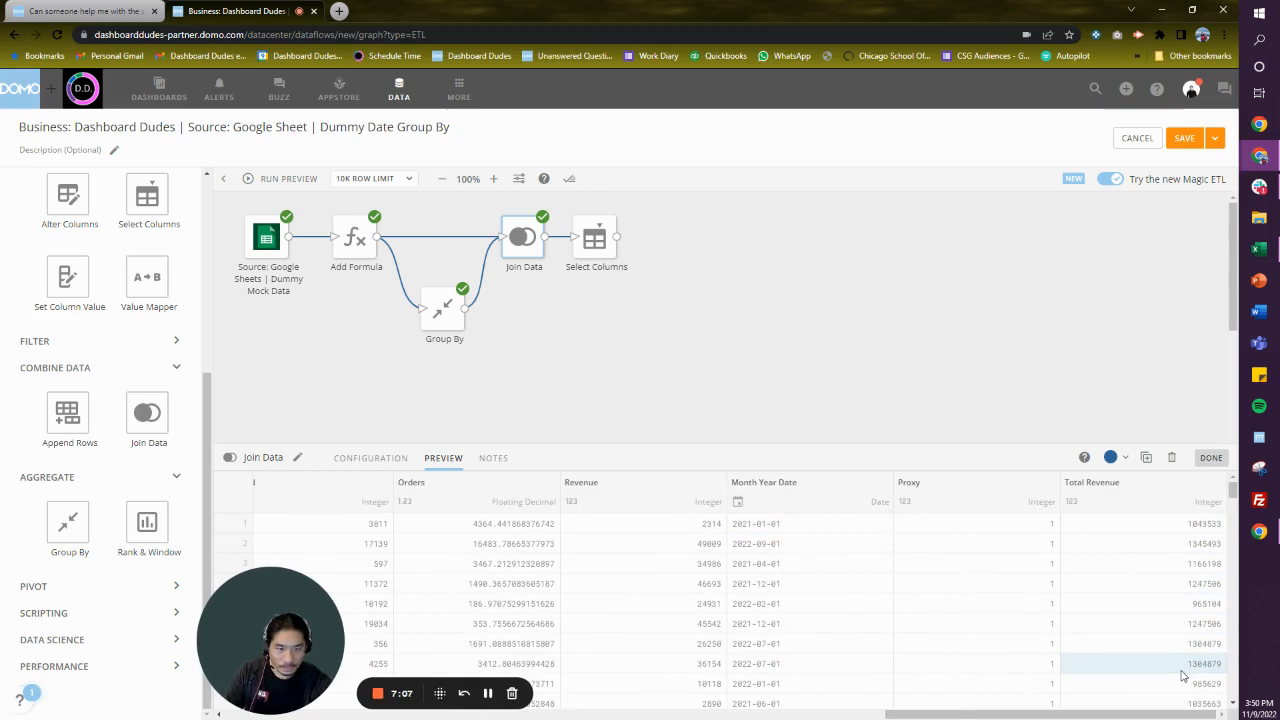
left_click_drag(1055, 714, 395, 715)
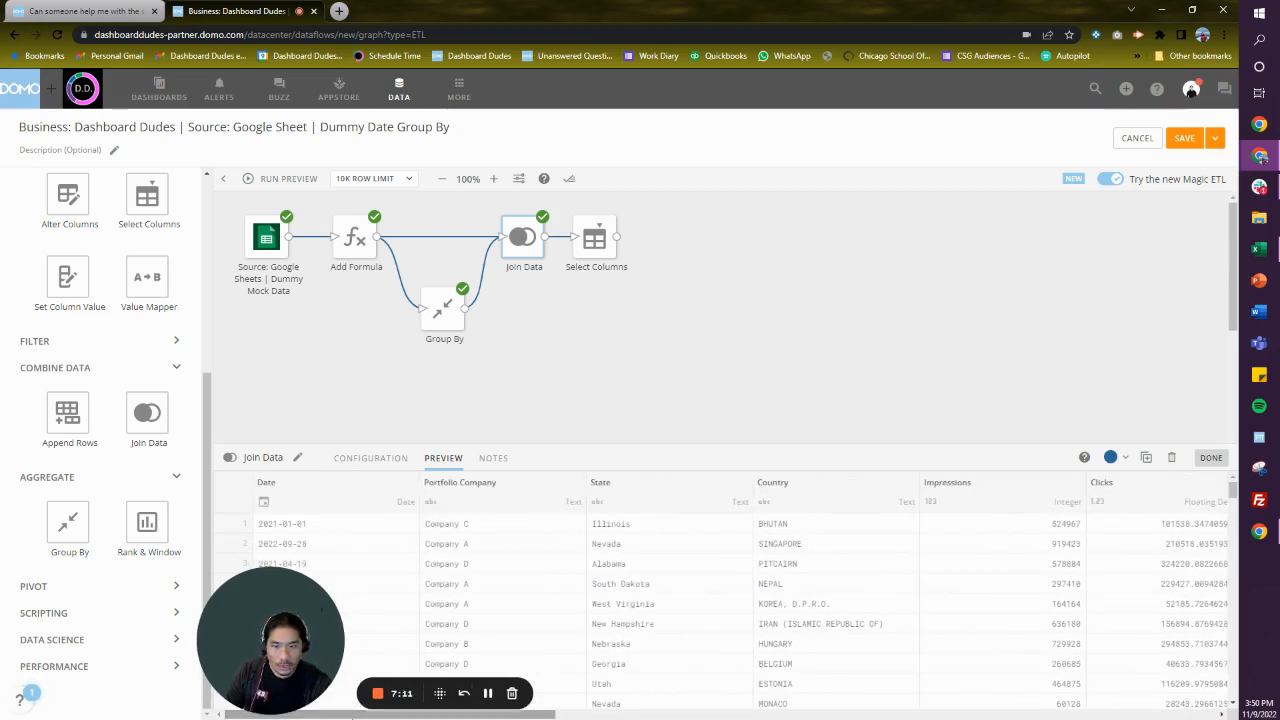
left_click(557, 361)
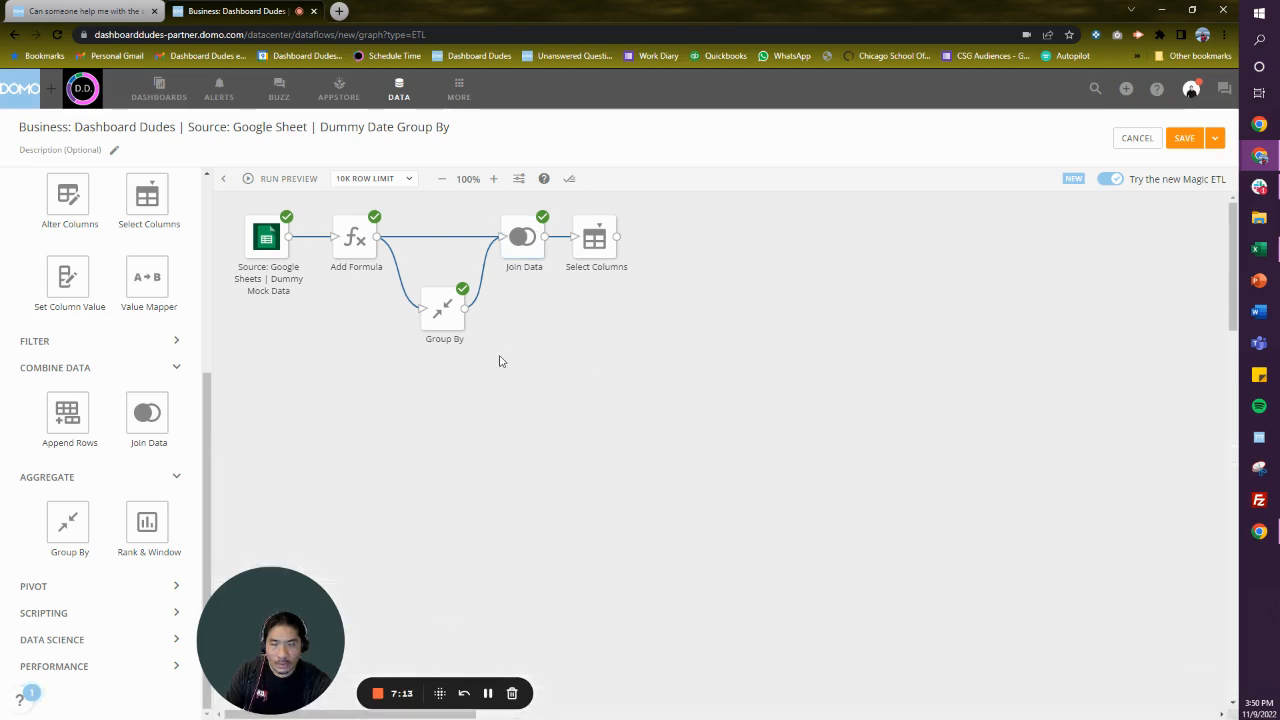
- Remove the direct connection from Add Formula to Join Data and move Group By lower on the canvas
left_click(446, 312)
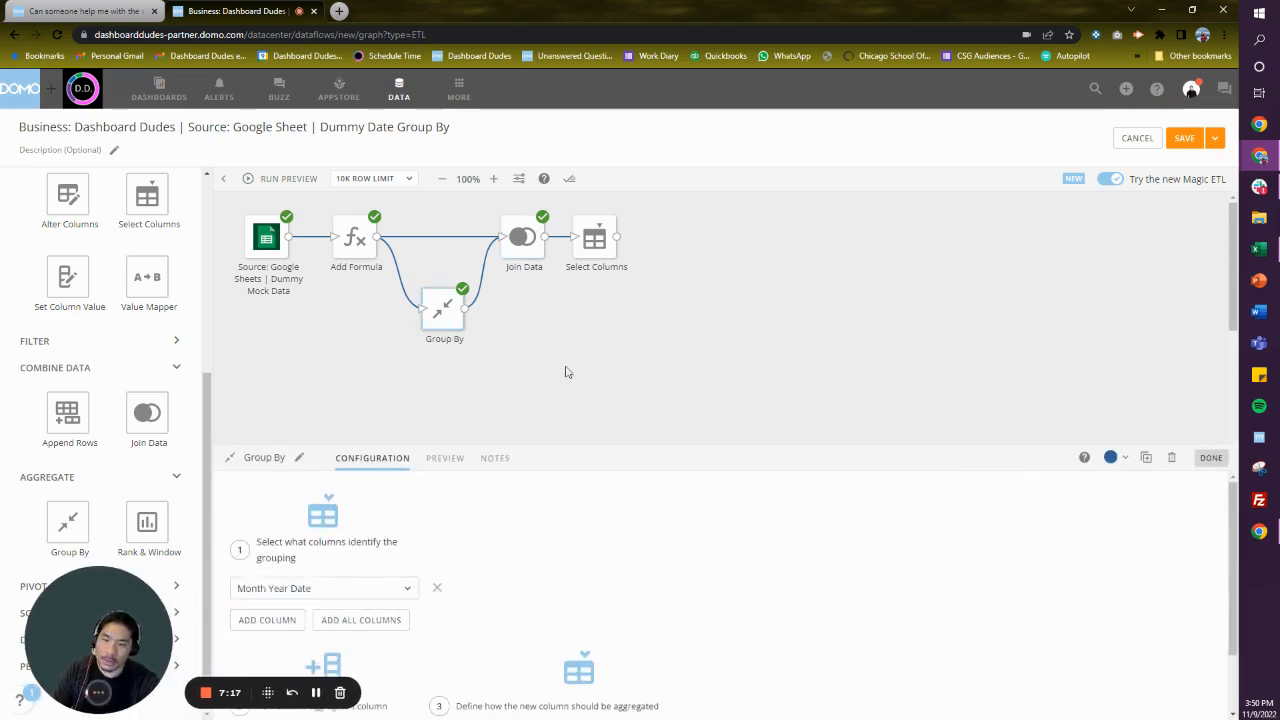
left_click(440, 239)
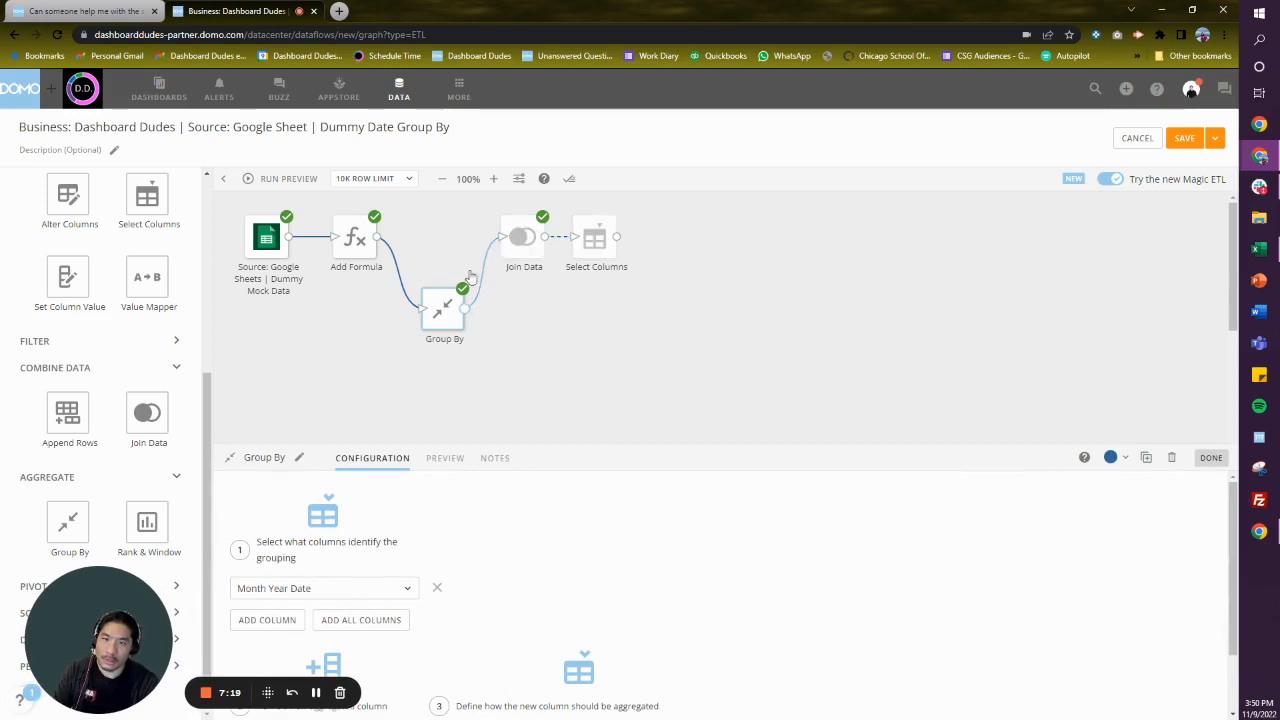
left_click_drag(452, 318, 450, 376)
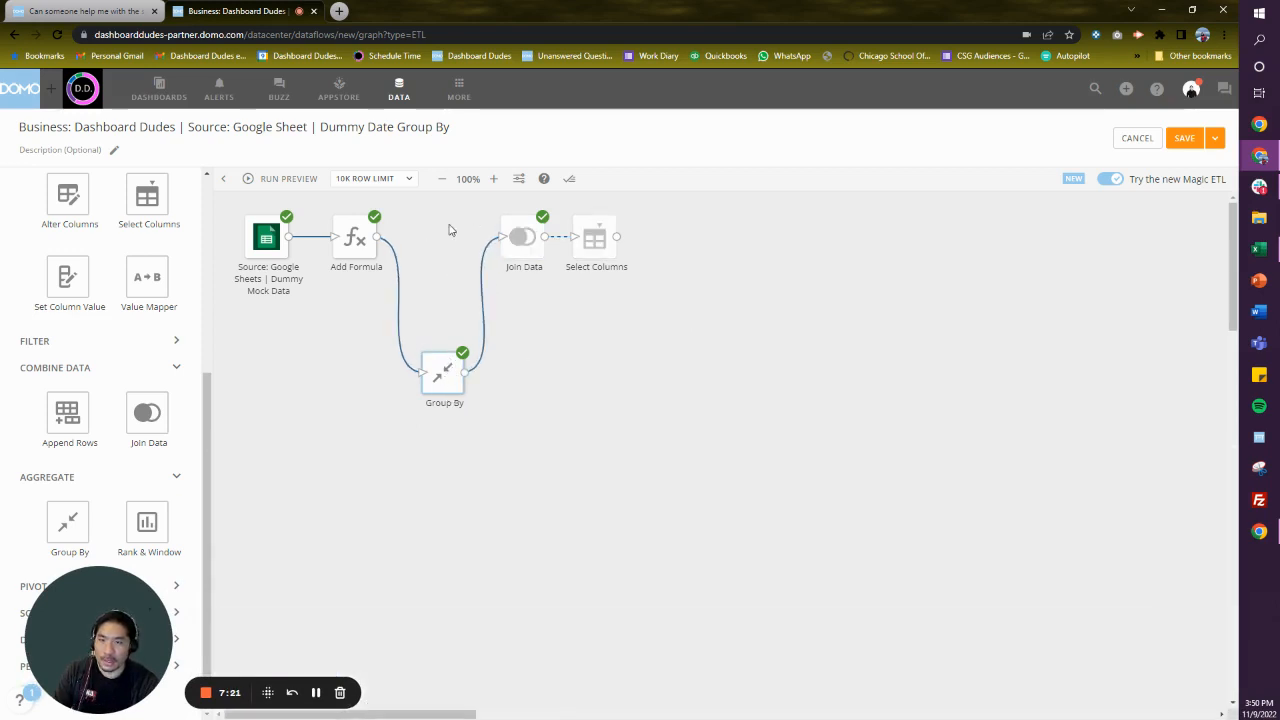
- Add a second Group By between Add Formula and Join Data, grouping by Month Year Date and Portfolio Company
left_click_drag(68, 522, 437, 246)
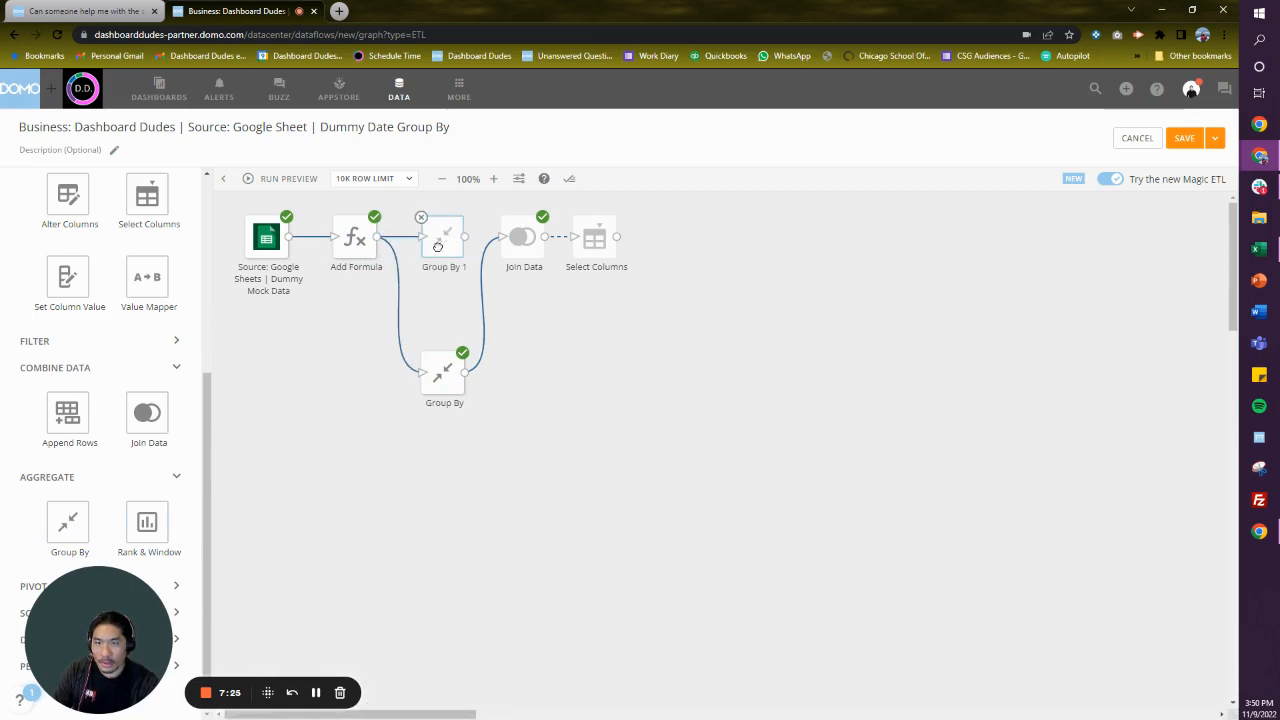
left_click(440, 252)
left_click(320, 587)
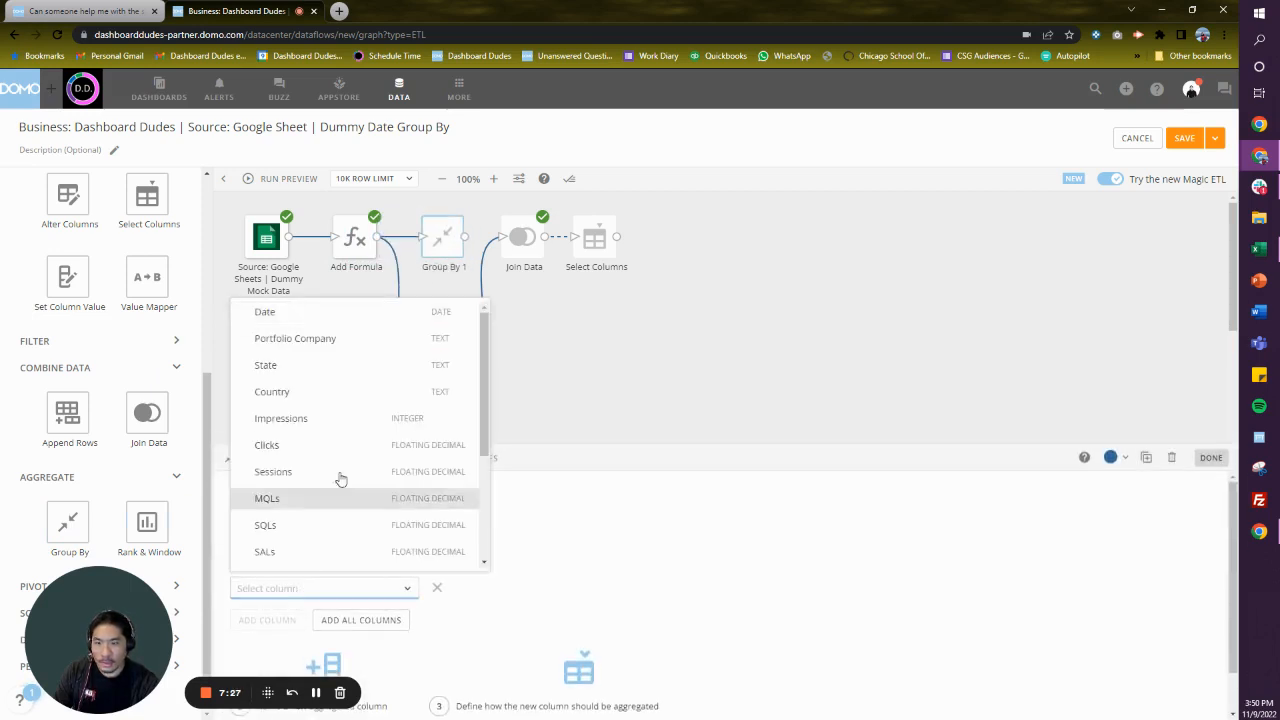
scroll(336, 490, "down", 3)
left_click(324, 529)
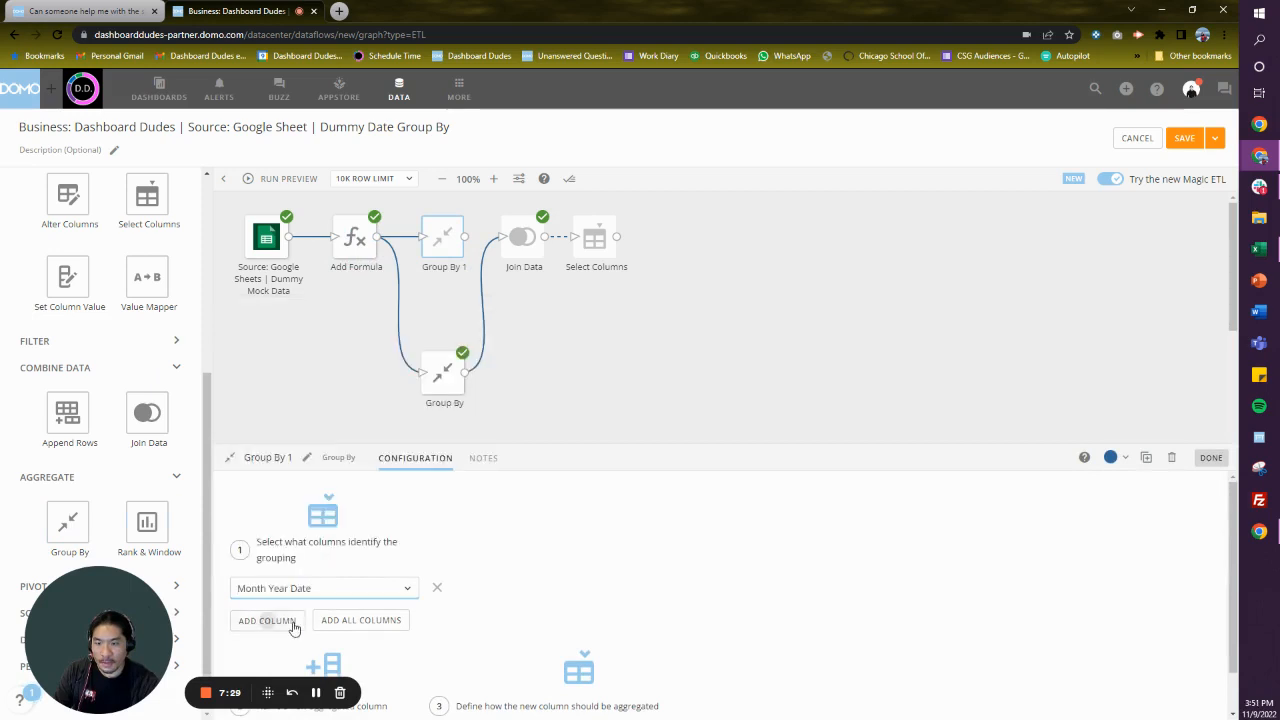
left_click(293, 626)
left_click(295, 618)
left_click(323, 367)
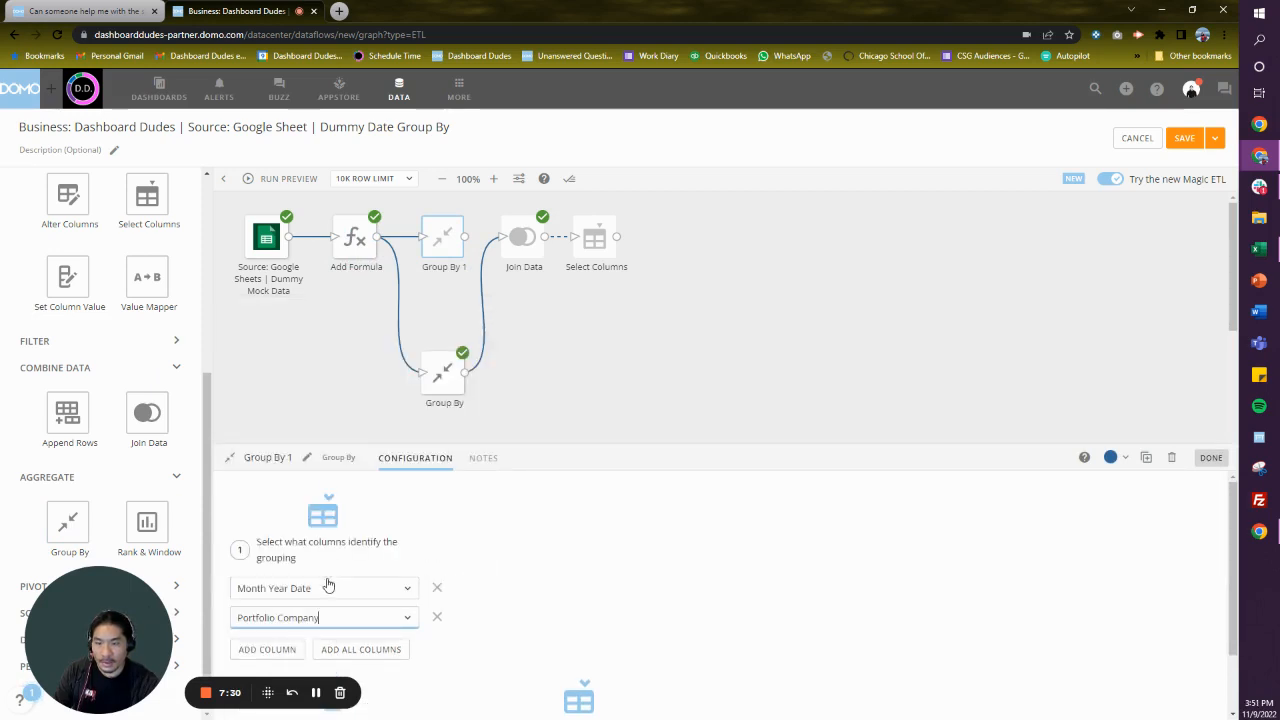
- Add an aggregated column named Total Revenue by Company to the second Group By as the Sum of Revenue
scroll(385, 650, "down", 1)
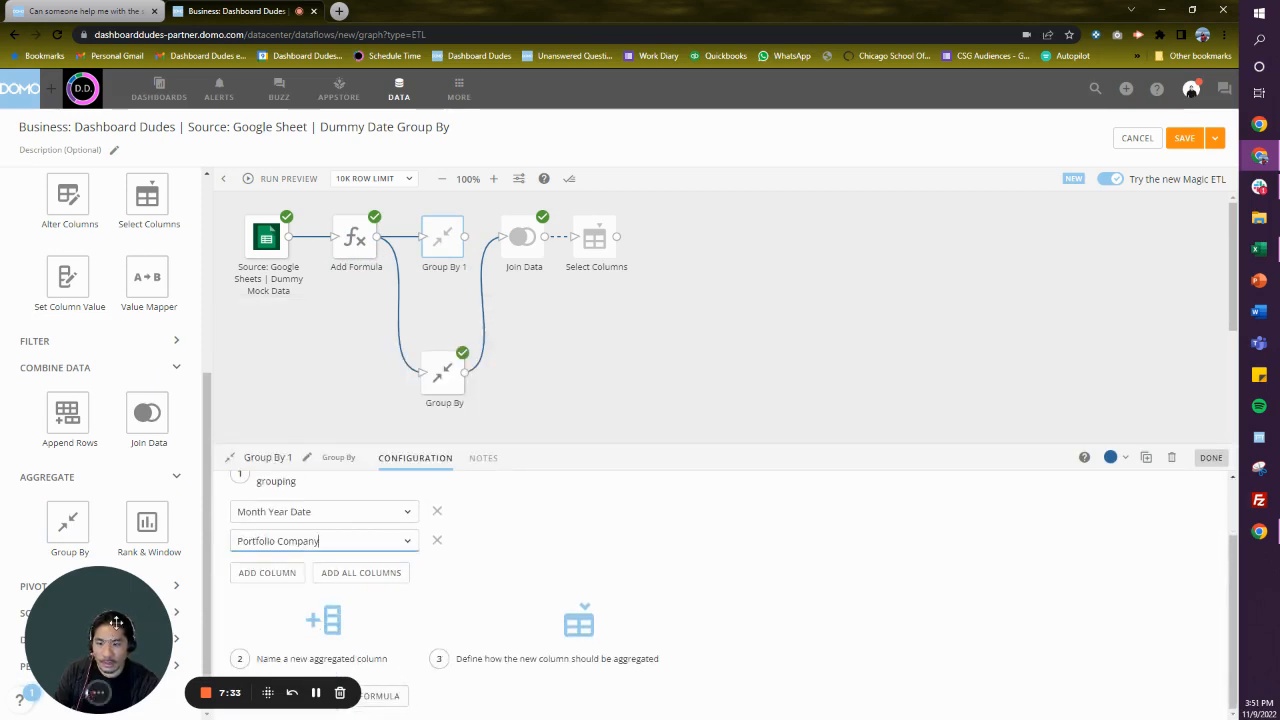
left_click(262, 692)
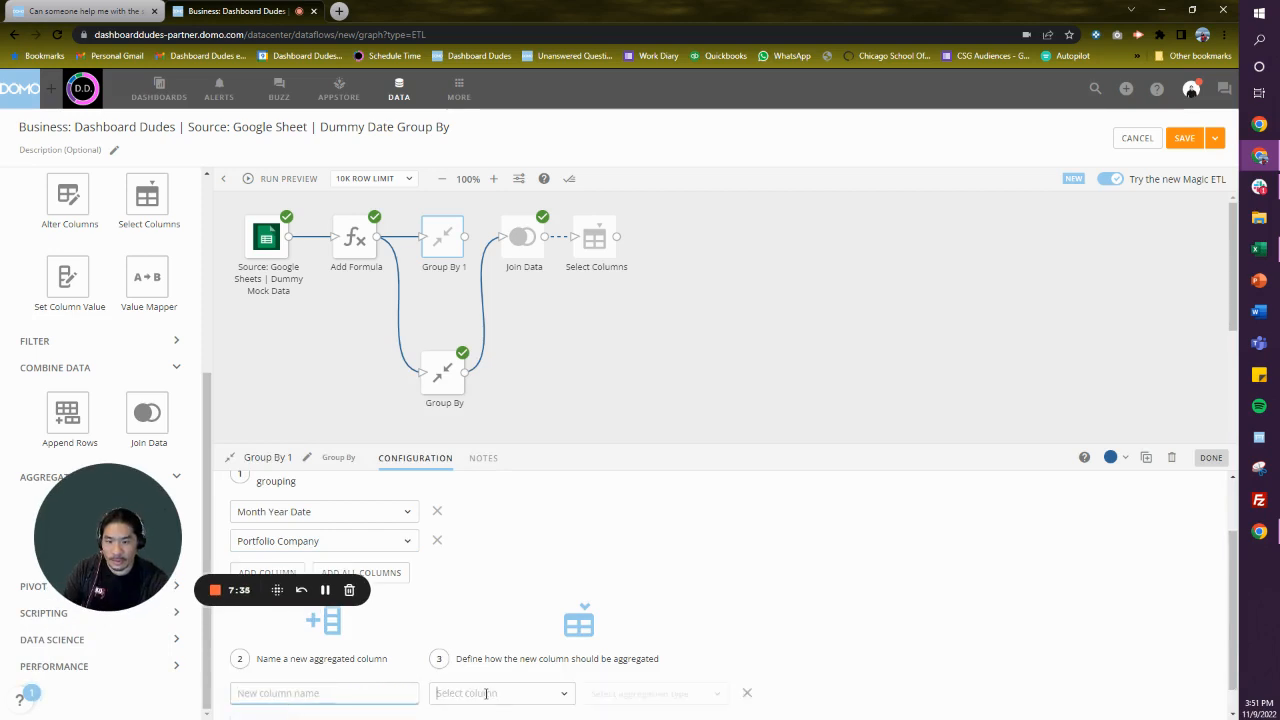
left_click(486, 693)
scroll(558, 590, "down", 3)
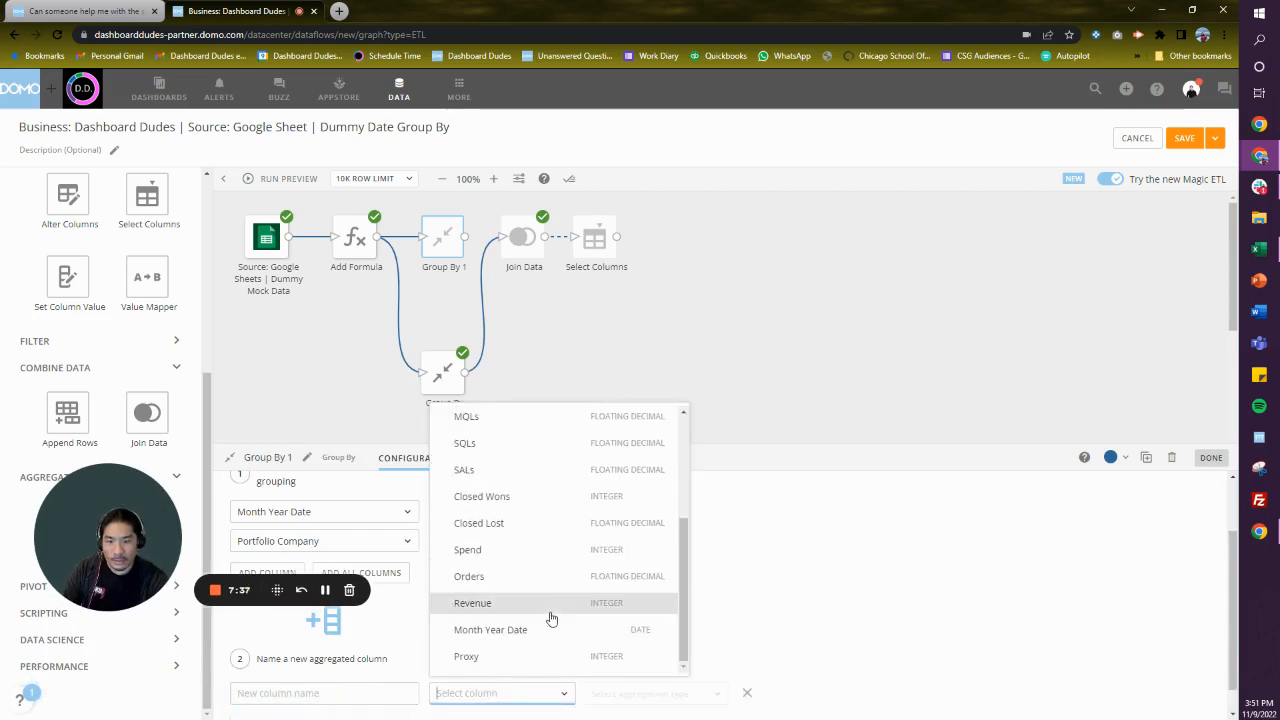
left_click(550, 609)
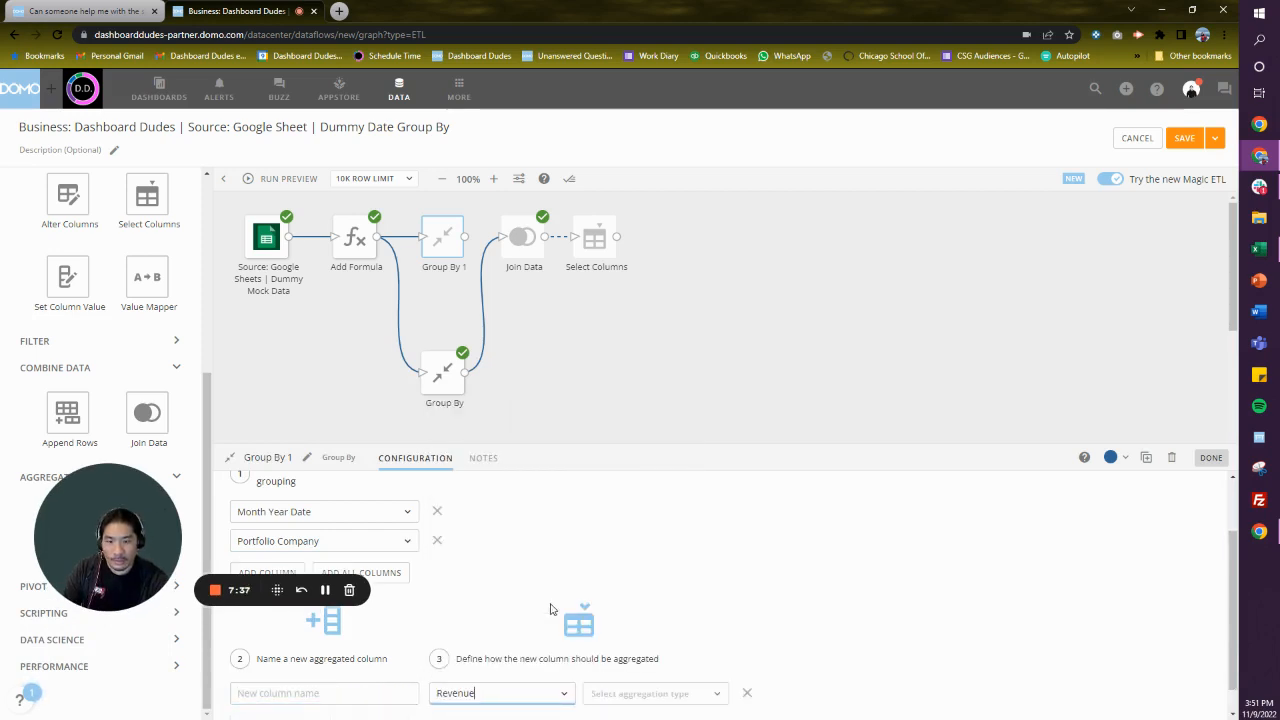
left_click(634, 694)
left_click(650, 337)
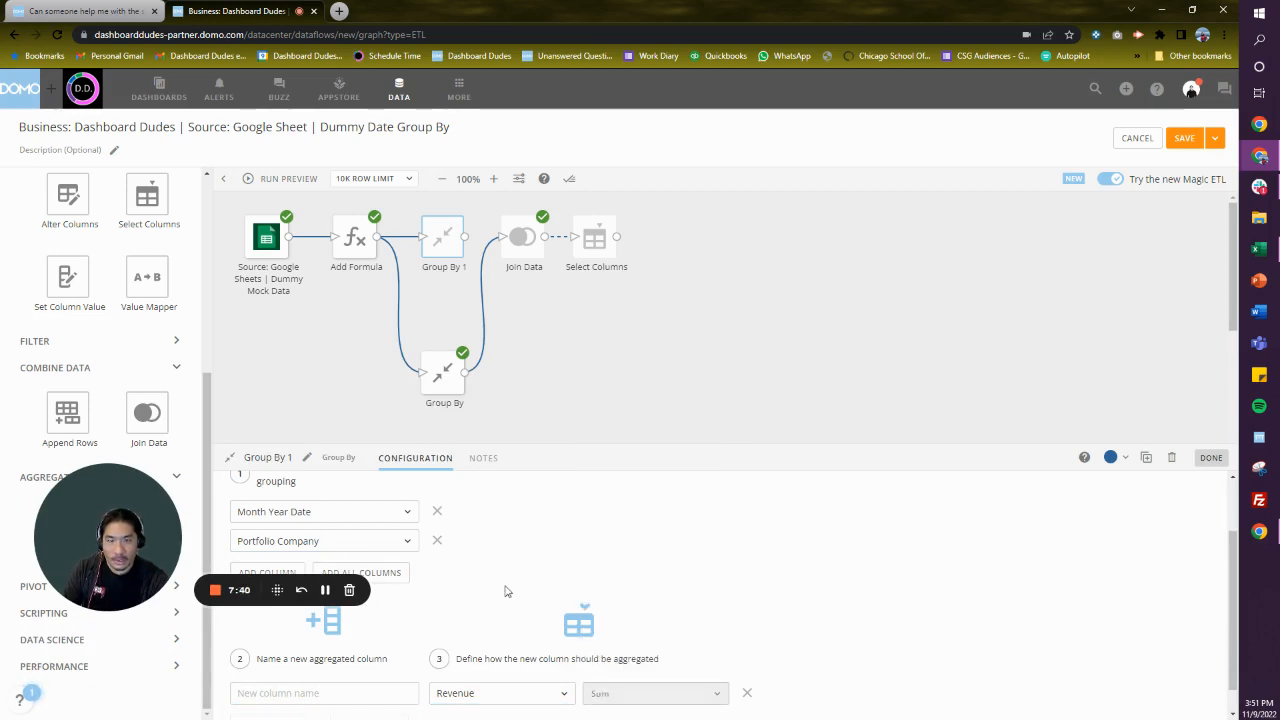
left_click(388, 698)
type("Revenue by Company")
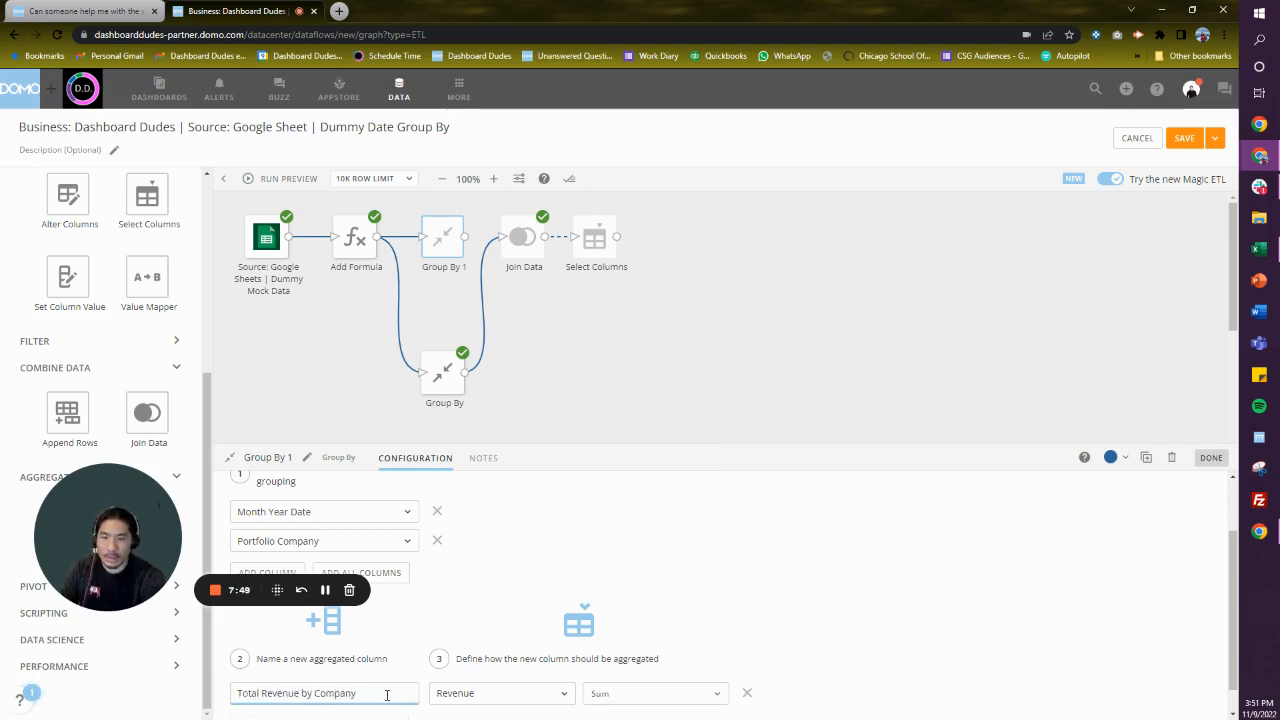
left_click(600, 331)
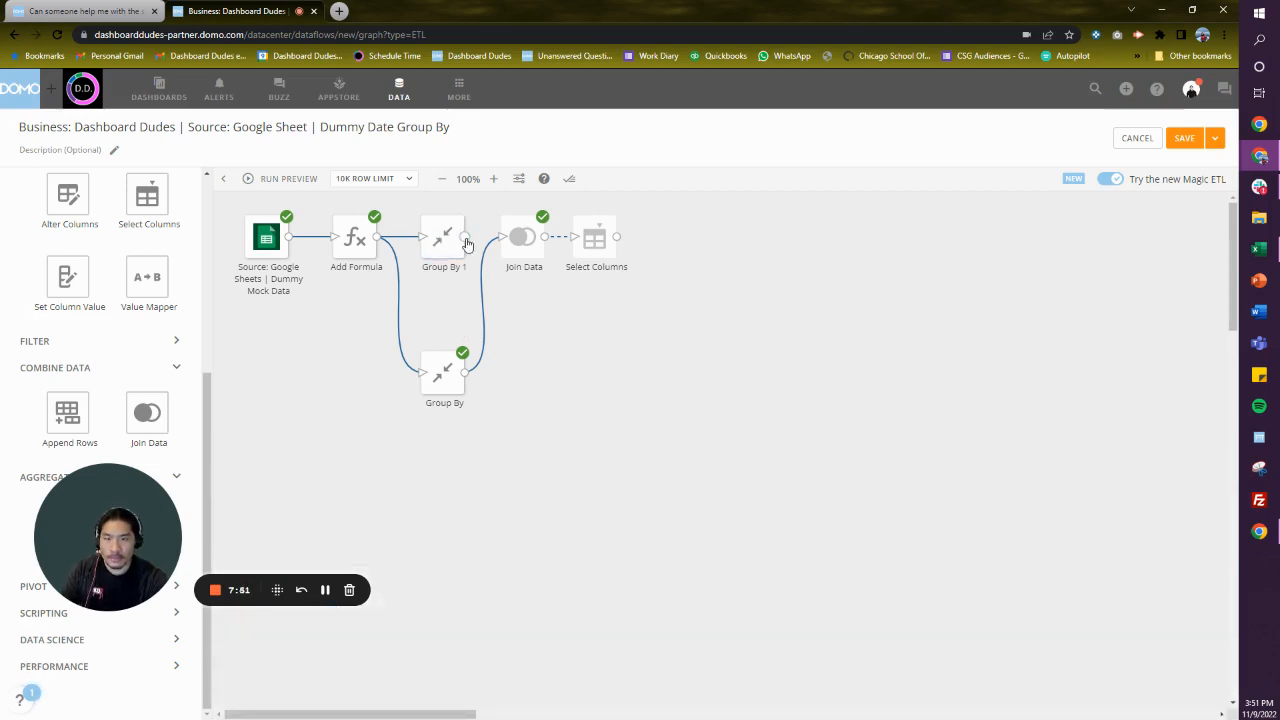
- Connect Group By 1 to Join Data and choose it as the join's left table
left_click(519, 245)
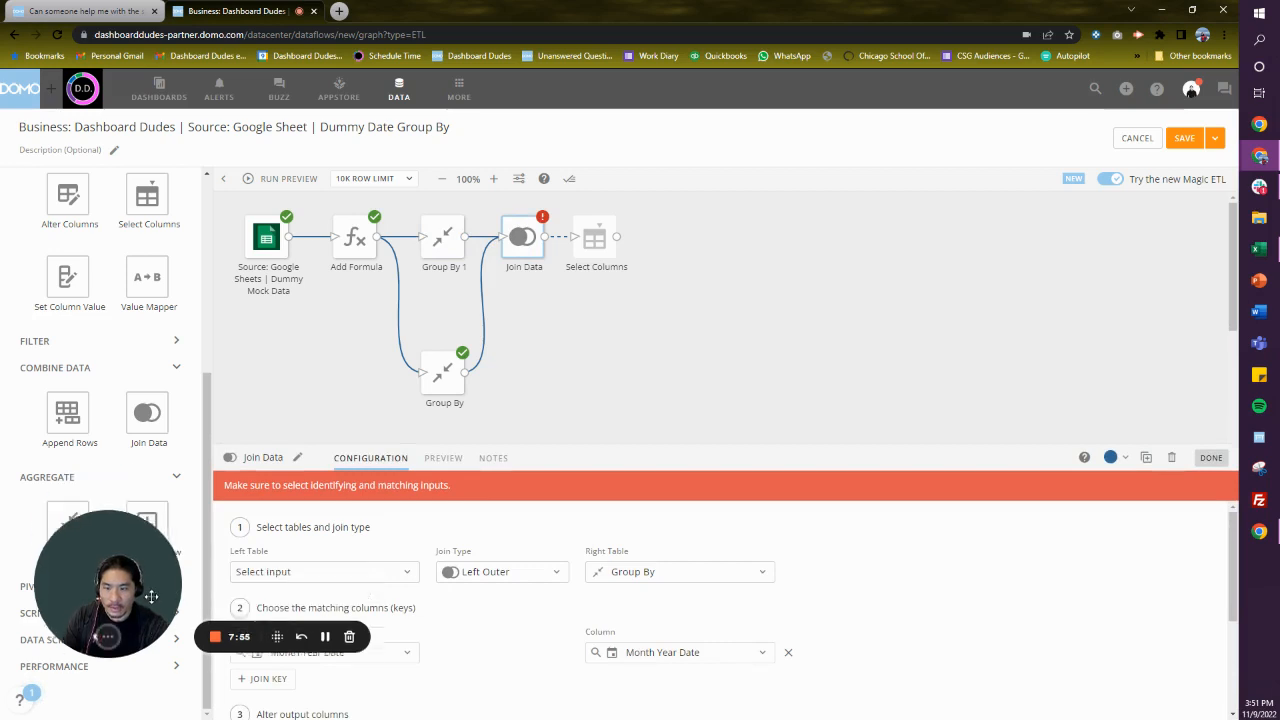
left_click(340, 574)
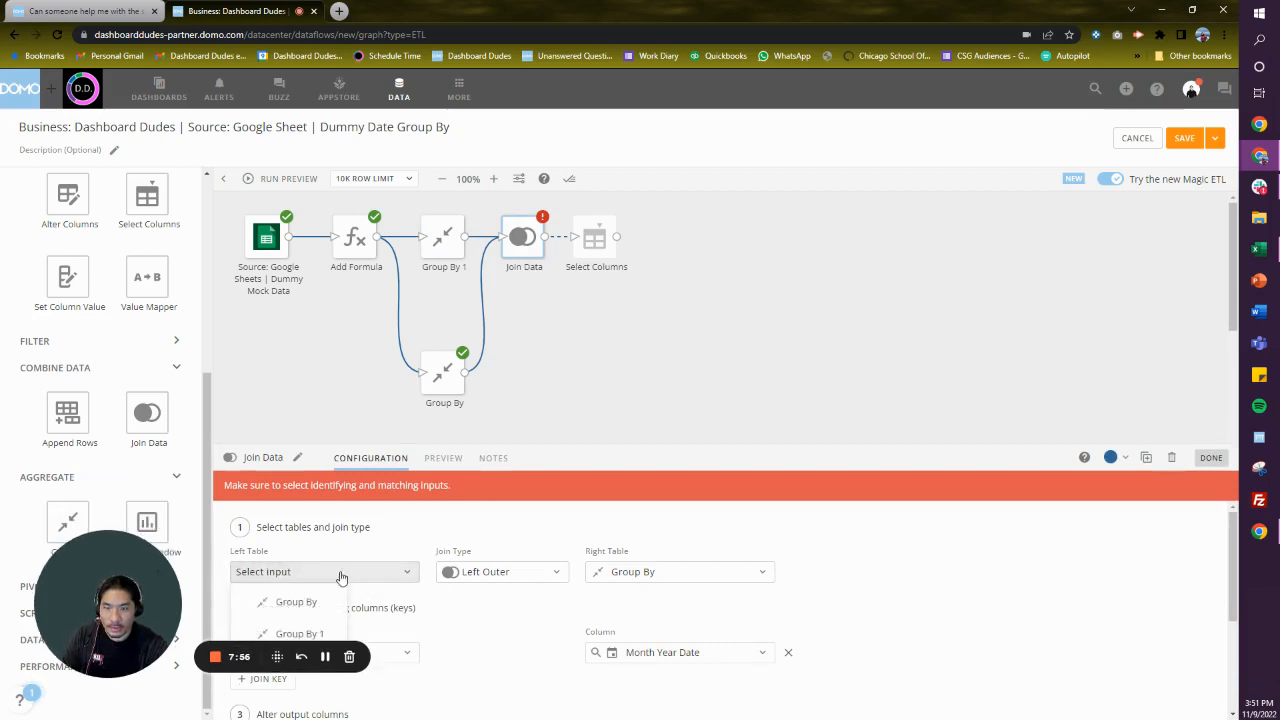
left_click(318, 634)
scroll(484, 615, "down", 3)
scroll(606, 531, "up", 2)
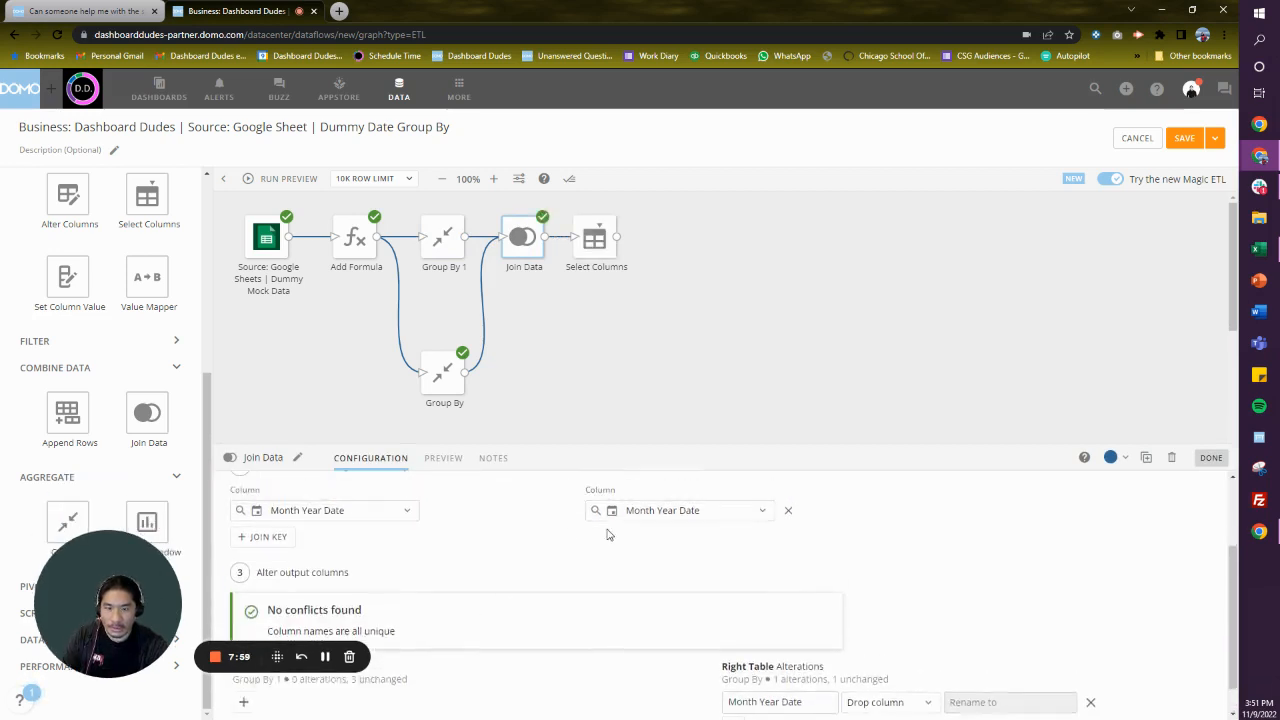
- Clear all columns in Select Columns, and add Month Year Date and Portfolio Company
left_click(592, 258)
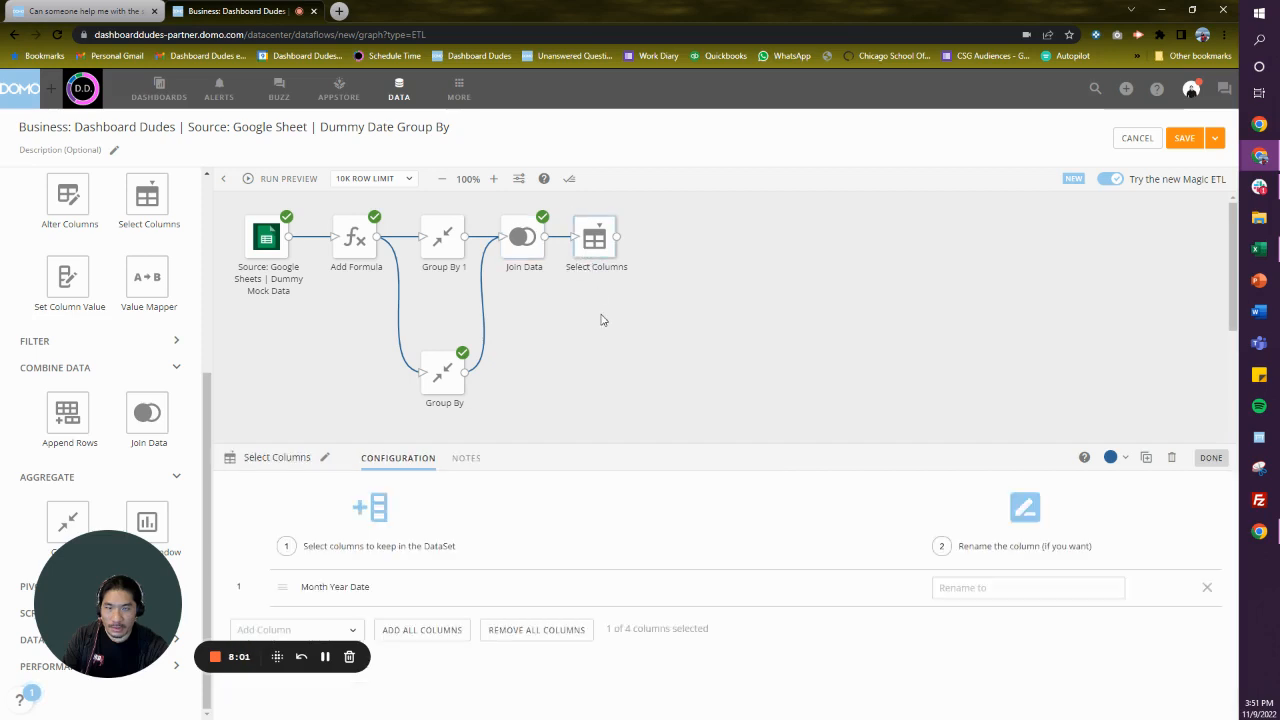
left_click(517, 634)
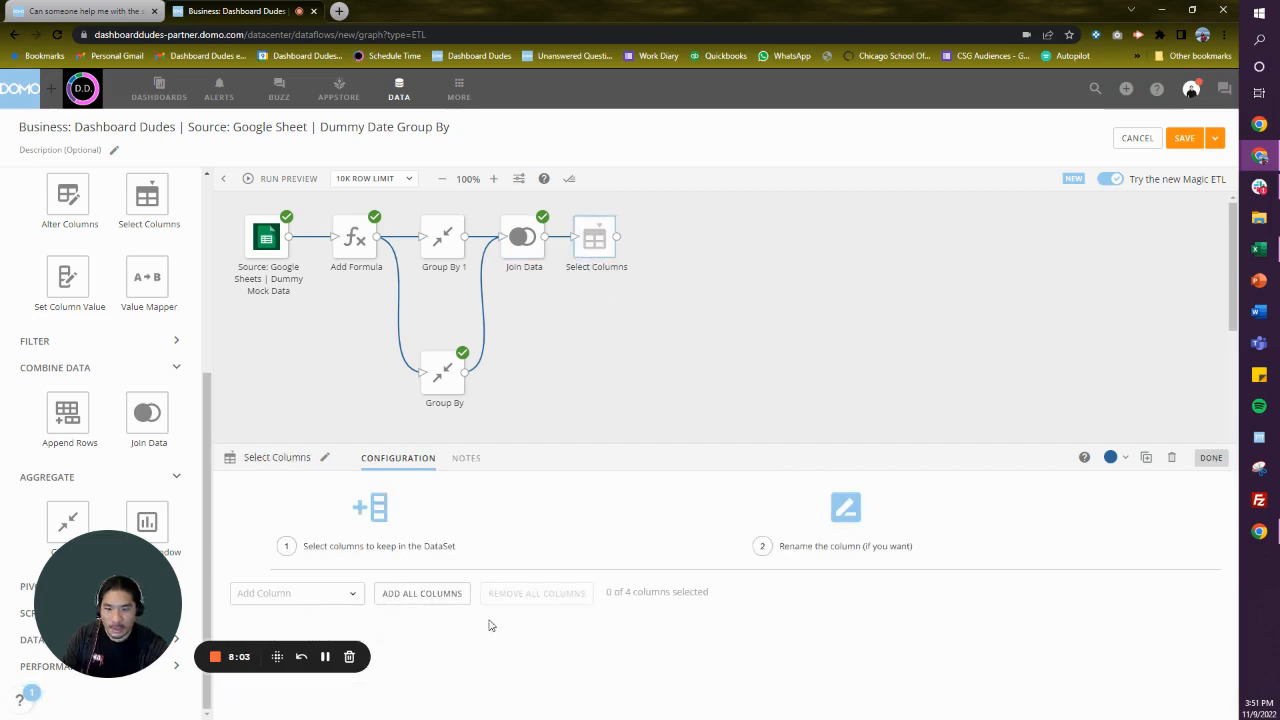
left_click(337, 597)
left_click(372, 478)
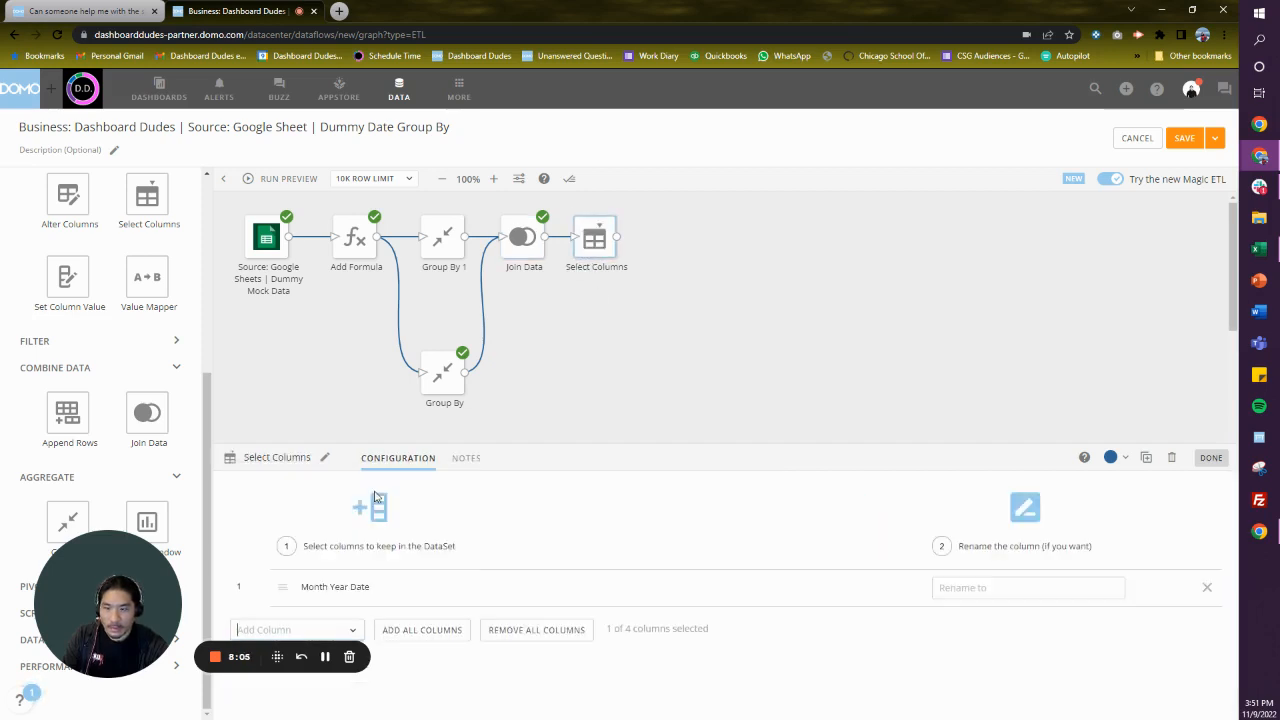
left_click(345, 627)
left_click(337, 540)
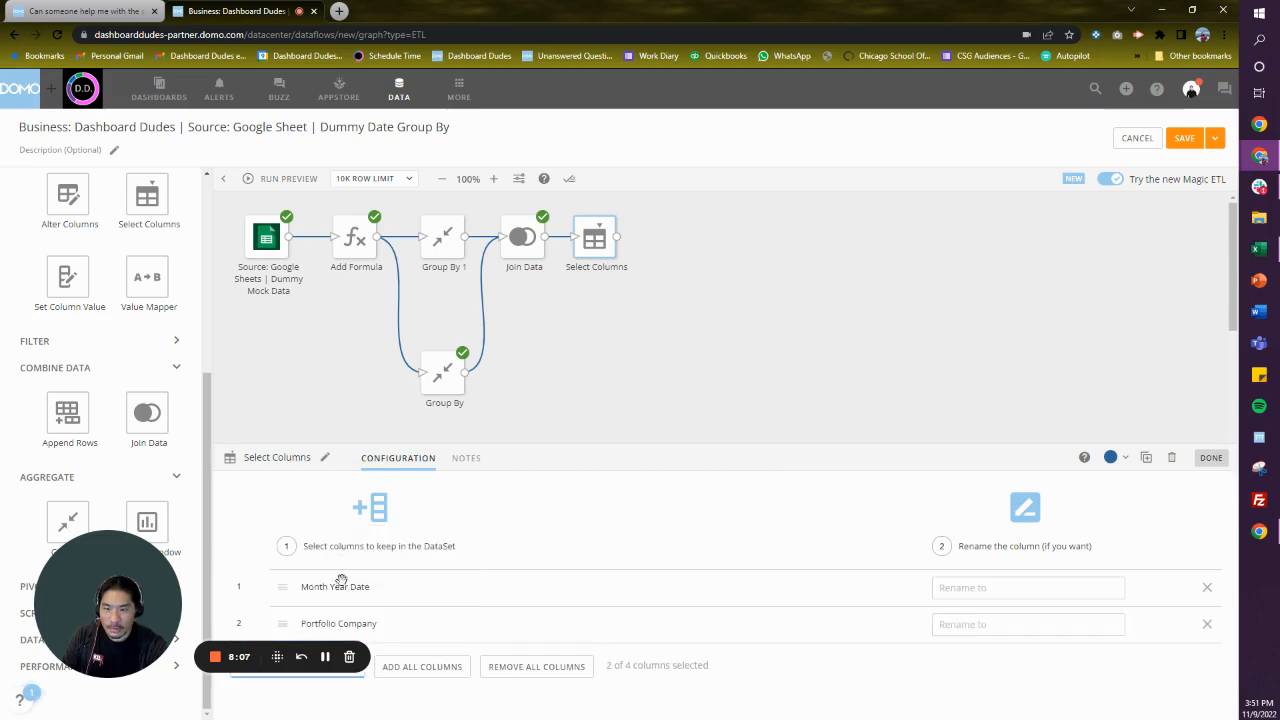
- Add Total Revenue by Company and Total Revenue to Select Columns and close its configuration
left_click_drag(162, 599, 164, 616)
left_click(345, 666)
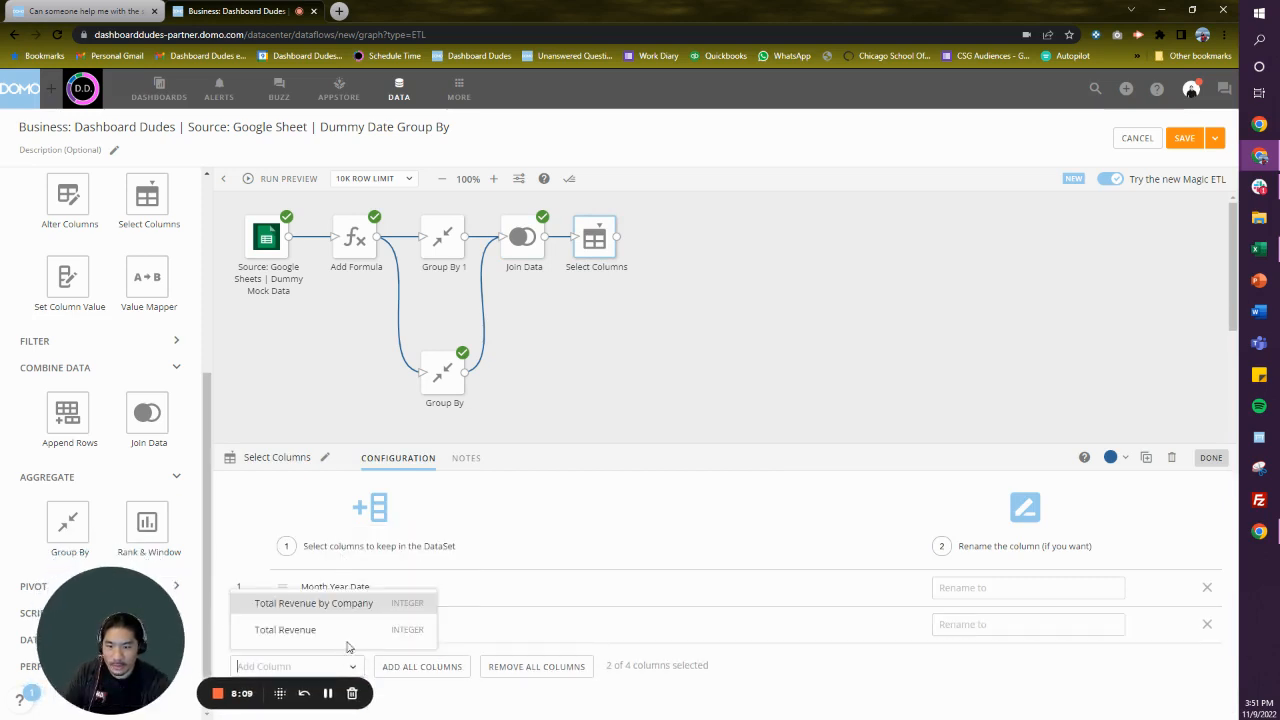
left_click(313, 603)
left_click_drag(110, 650, 110, 503)
left_click(330, 703)
left_click(337, 668)
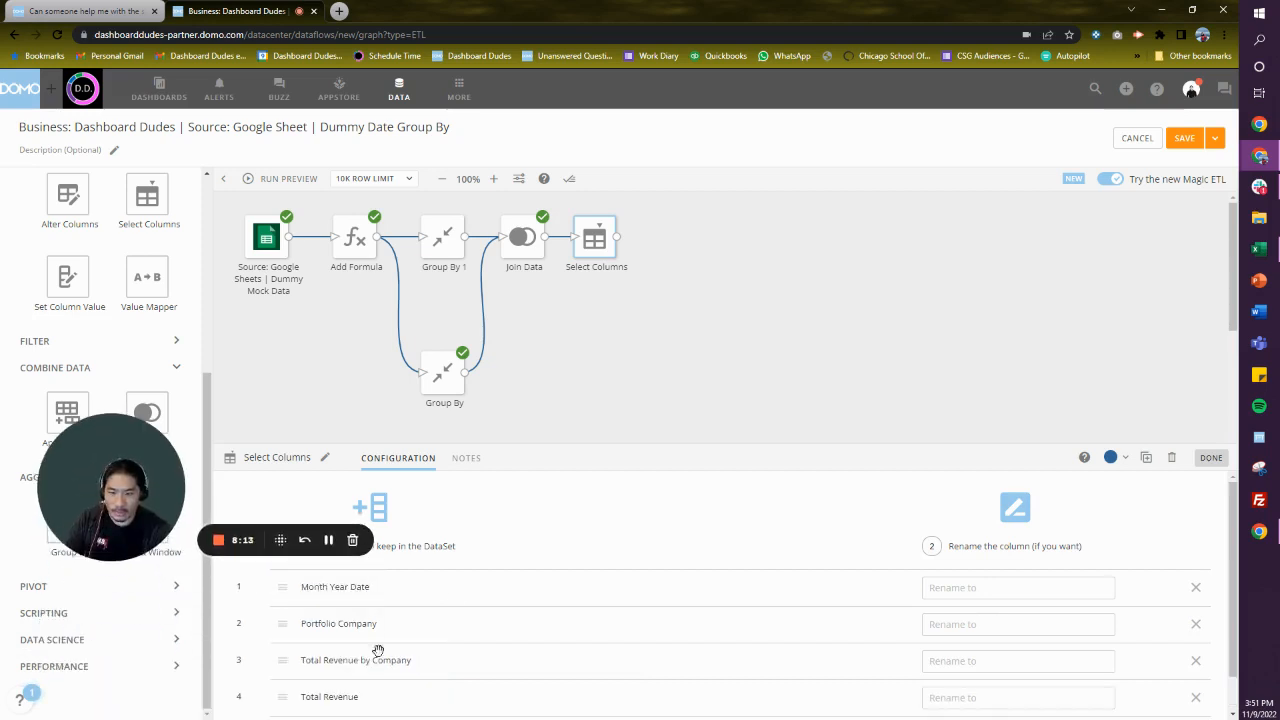
left_click(633, 350)
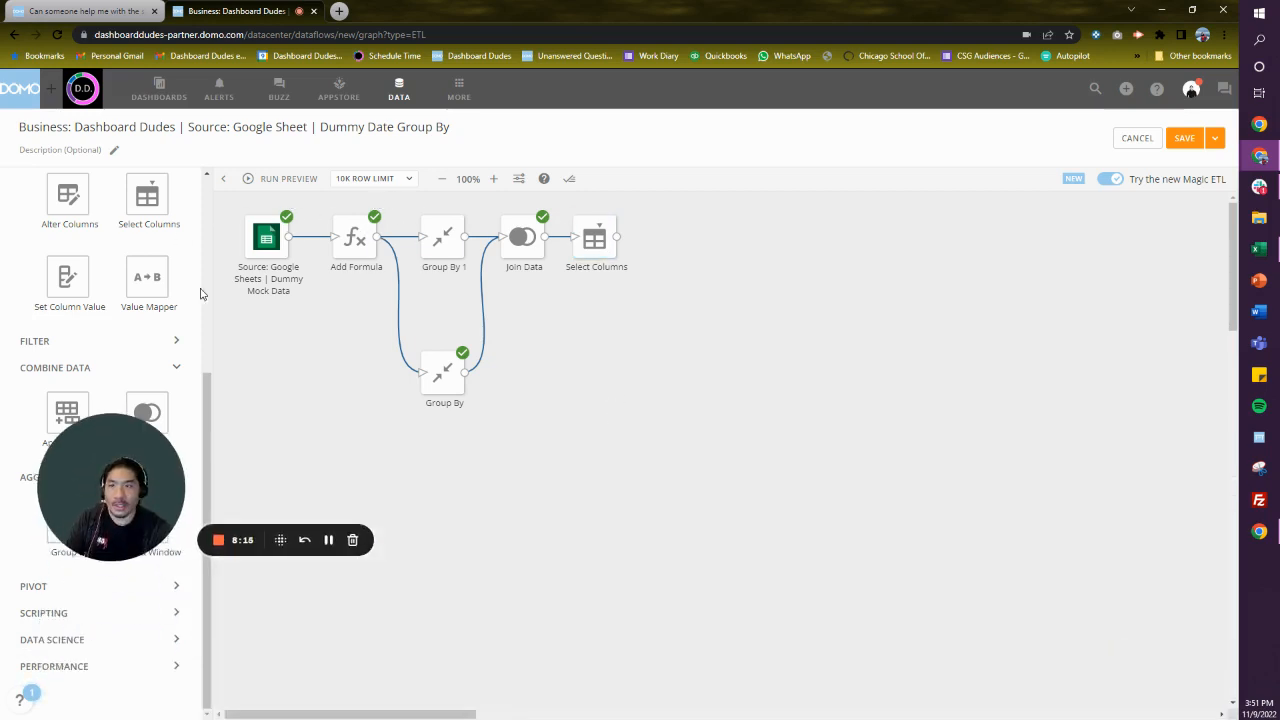
- Add an Output DataSet after Select Columns and name it Business: Dashboard Dudes | Source: Google Sheet | Dummy Date Group By
scroll(185, 285, "up", 5)
left_click_drag(155, 272, 679, 247)
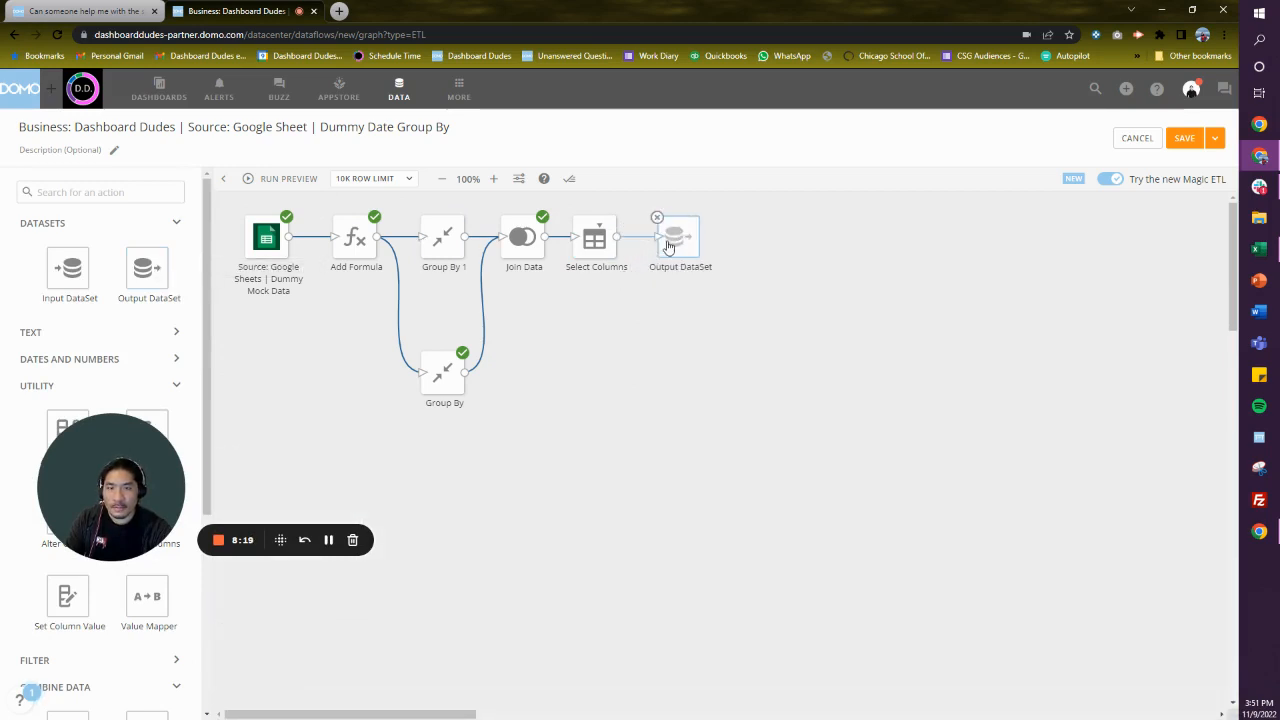
left_click(219, 130)
key("ctrl+c")
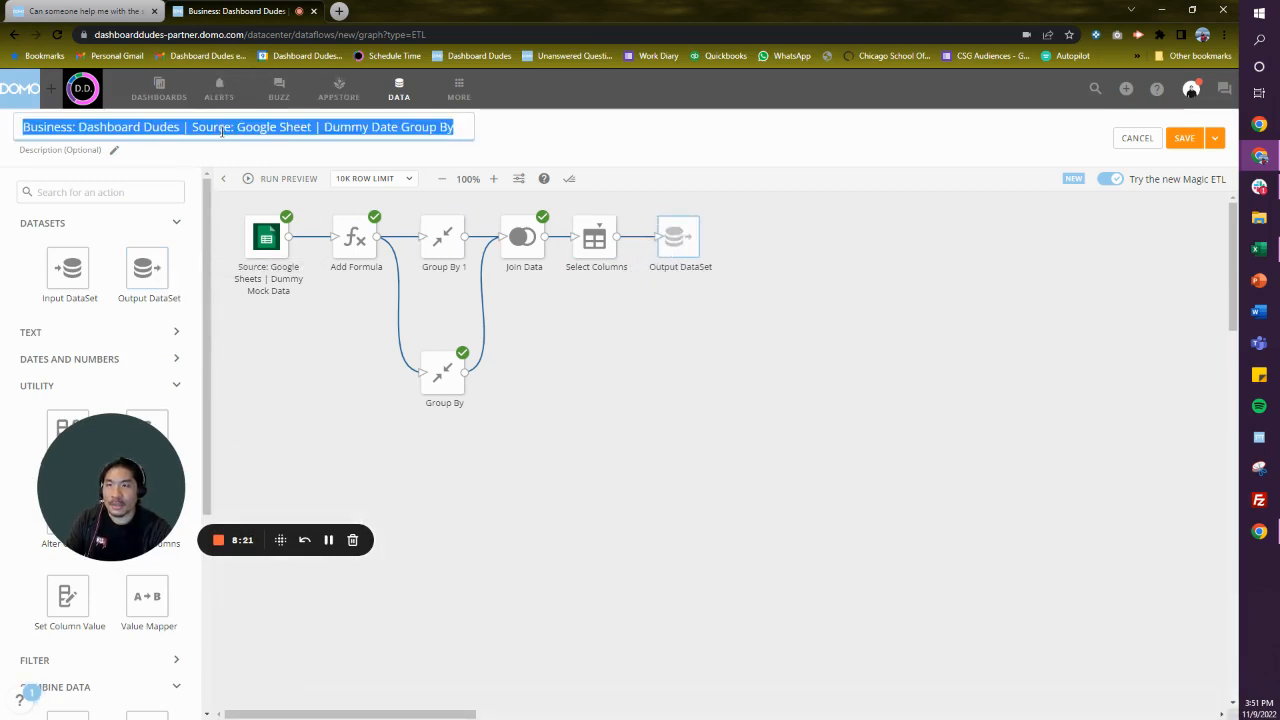
left_click(697, 280)
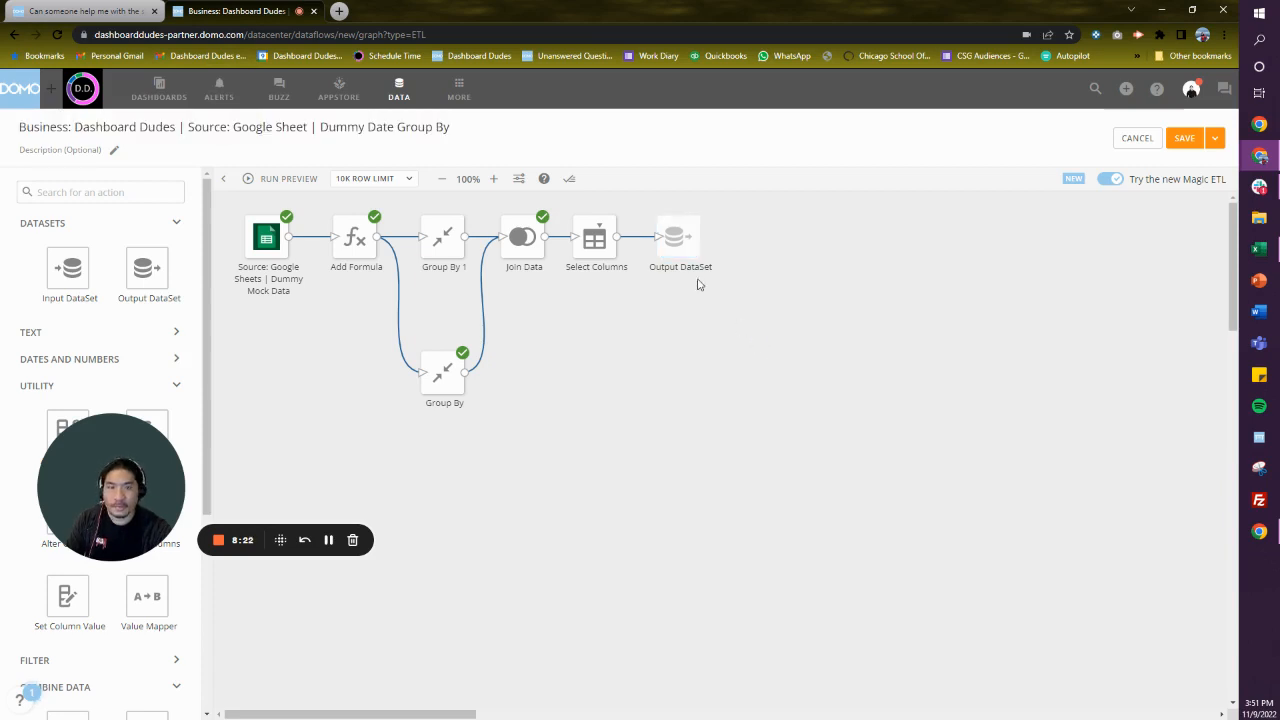
left_click(662, 230)
left_click(407, 493)
key("ctrl+v")
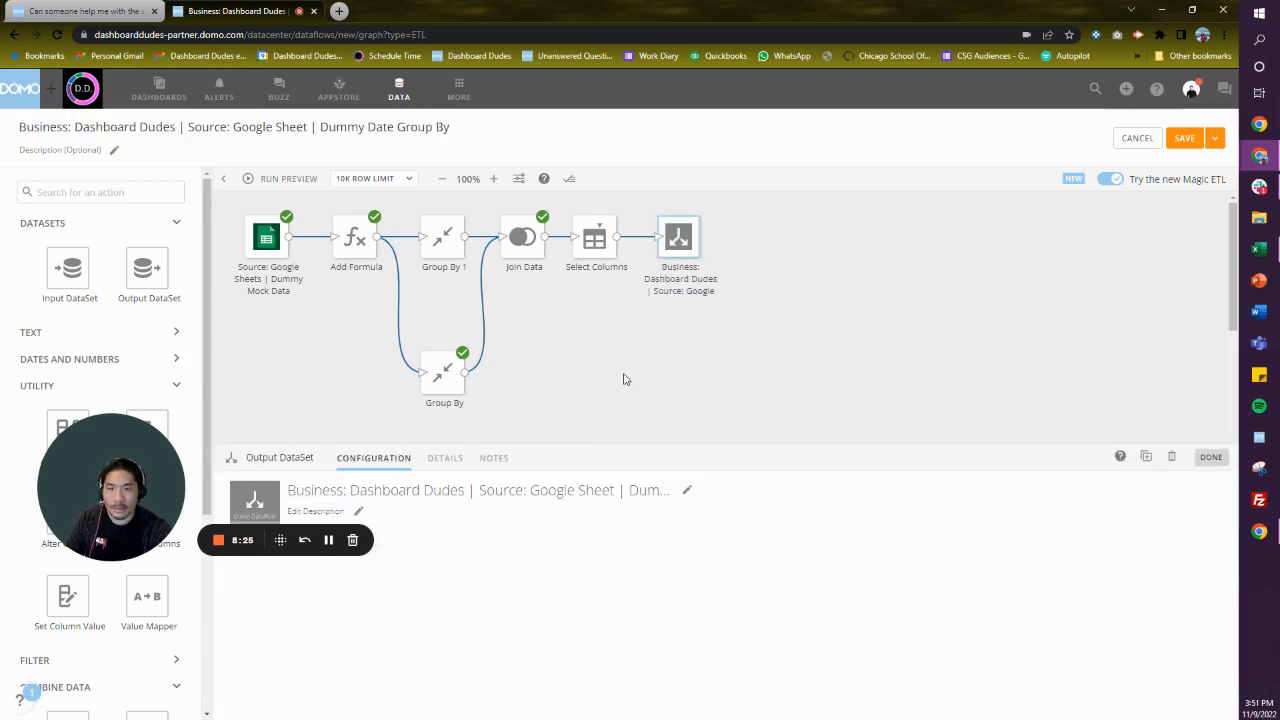
left_click(428, 196)
- Run the dataflow preview and examine the previewed rows of Select Columns
left_click(279, 179)
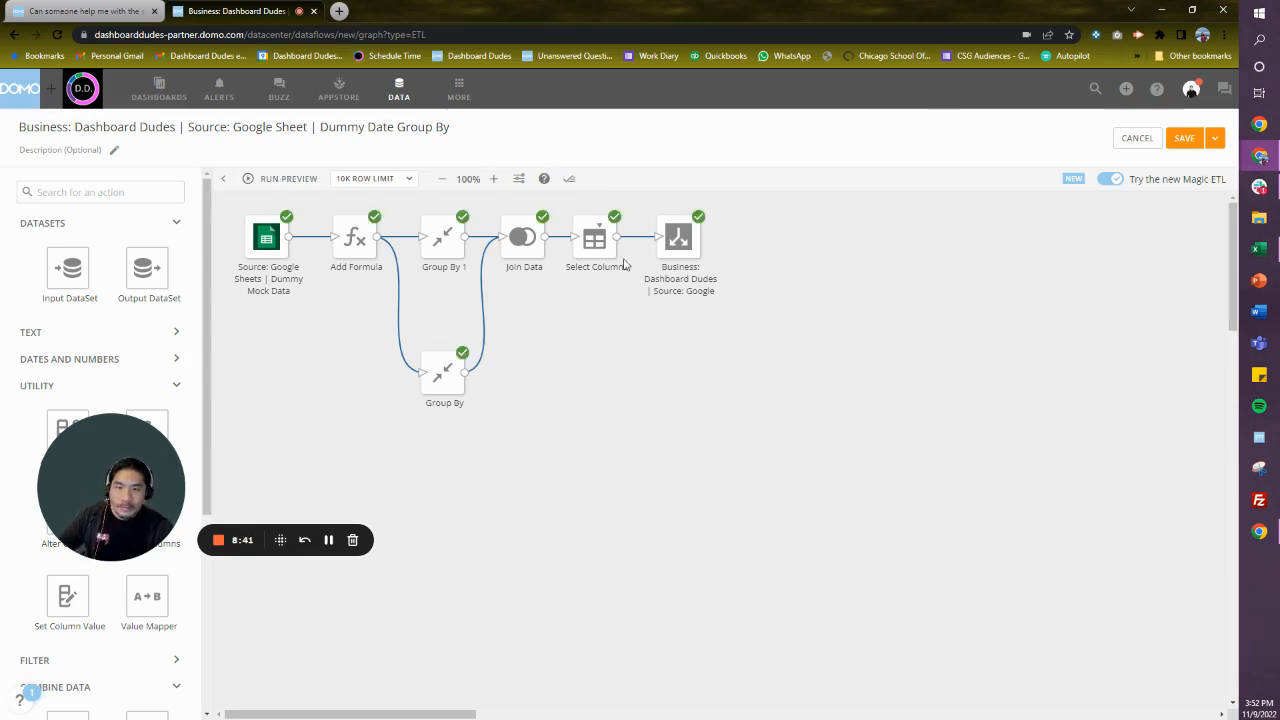
left_click(599, 252)
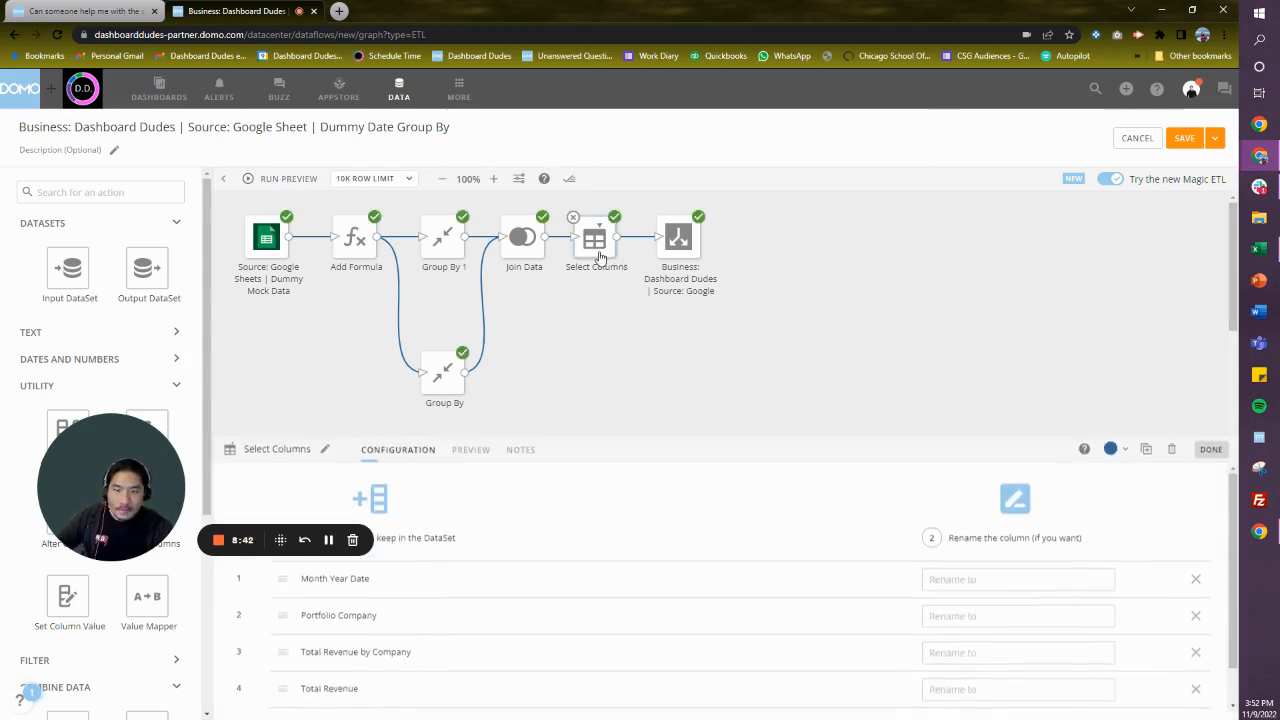
left_click(472, 460)
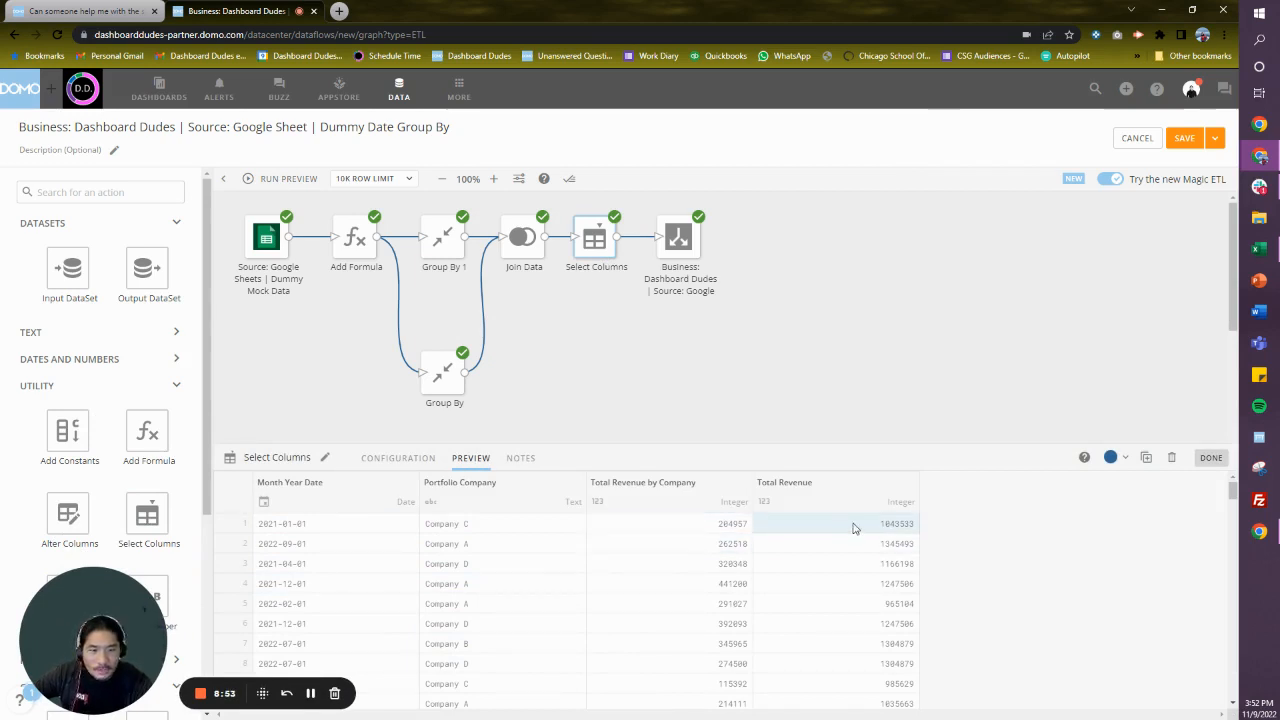
- Save and run the dataflow
left_click(1217, 138)
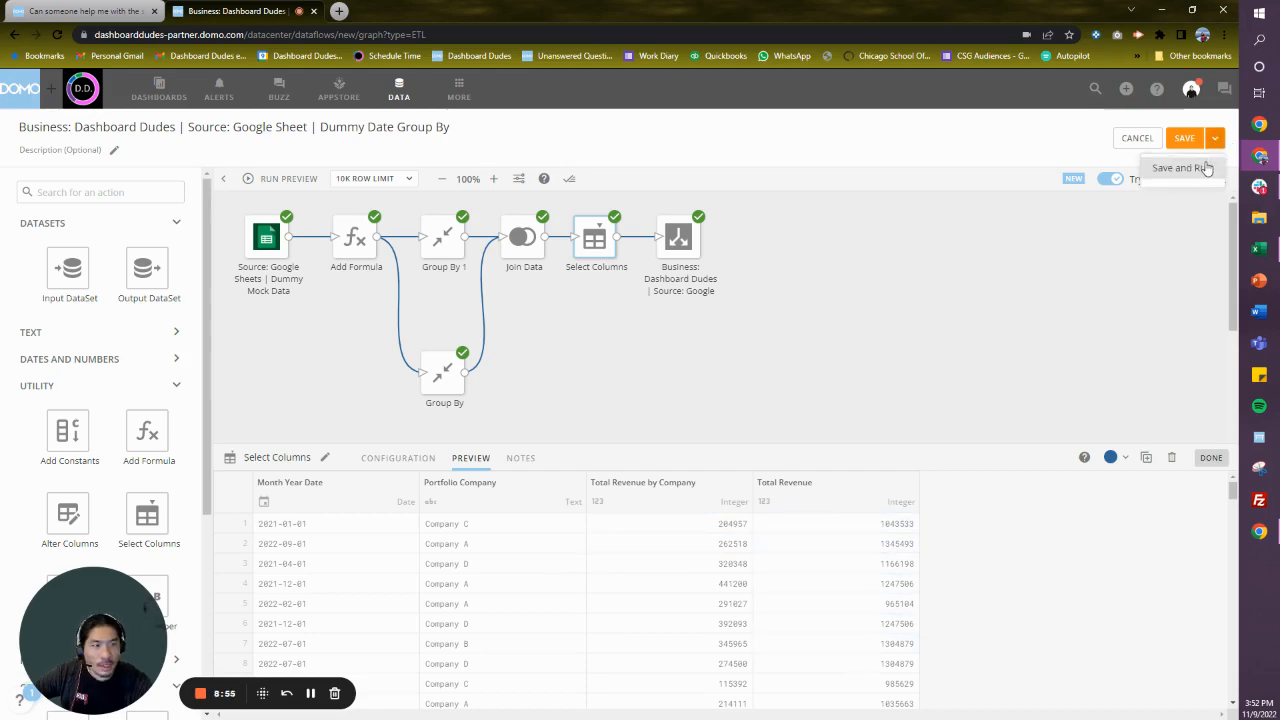
left_click(1202, 167)
left_click(908, 482)
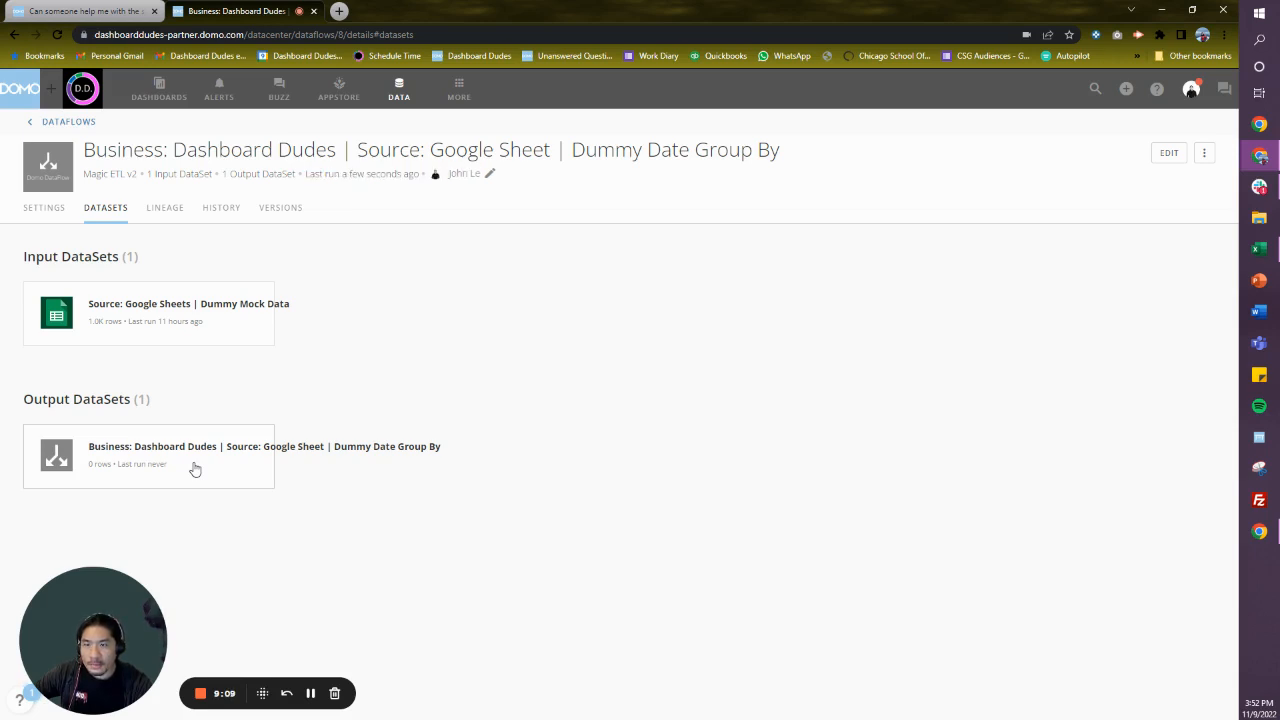
- Open the dataflow's output dataset, create a new card from it in Analyzer, and make the card a Table
left_click(194, 466)
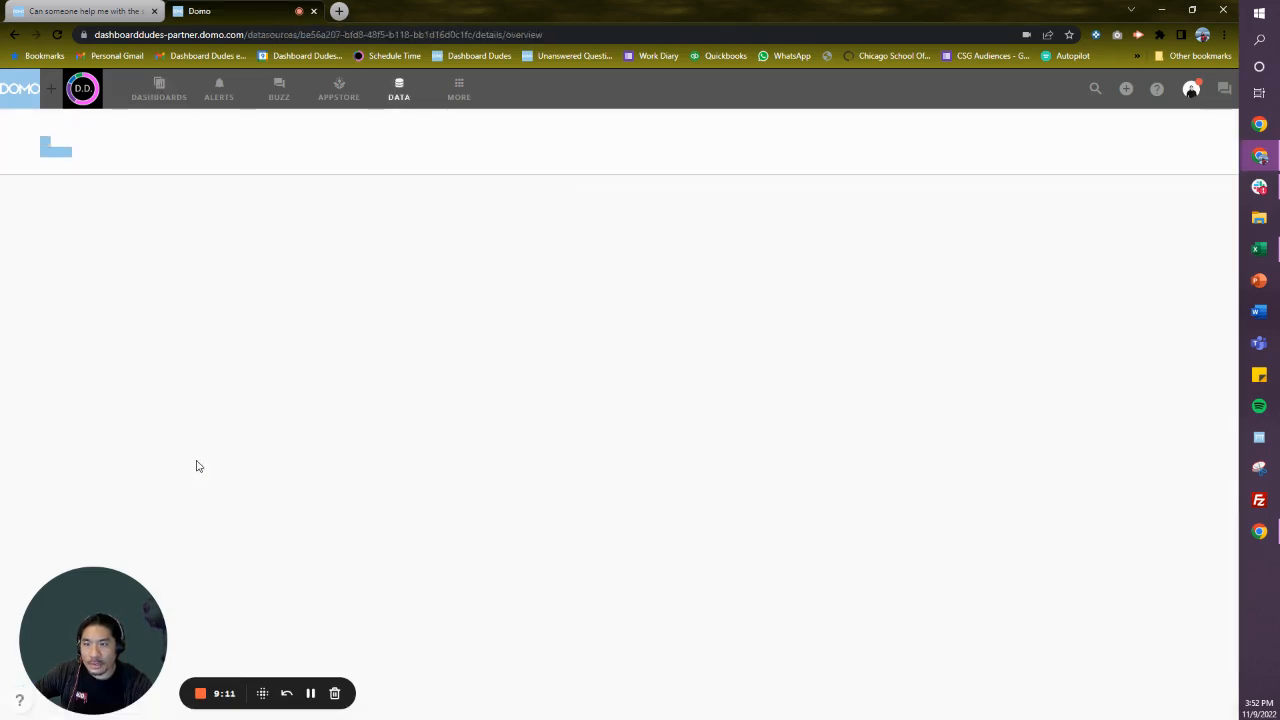
left_click(1124, 135)
left_click(1060, 166)
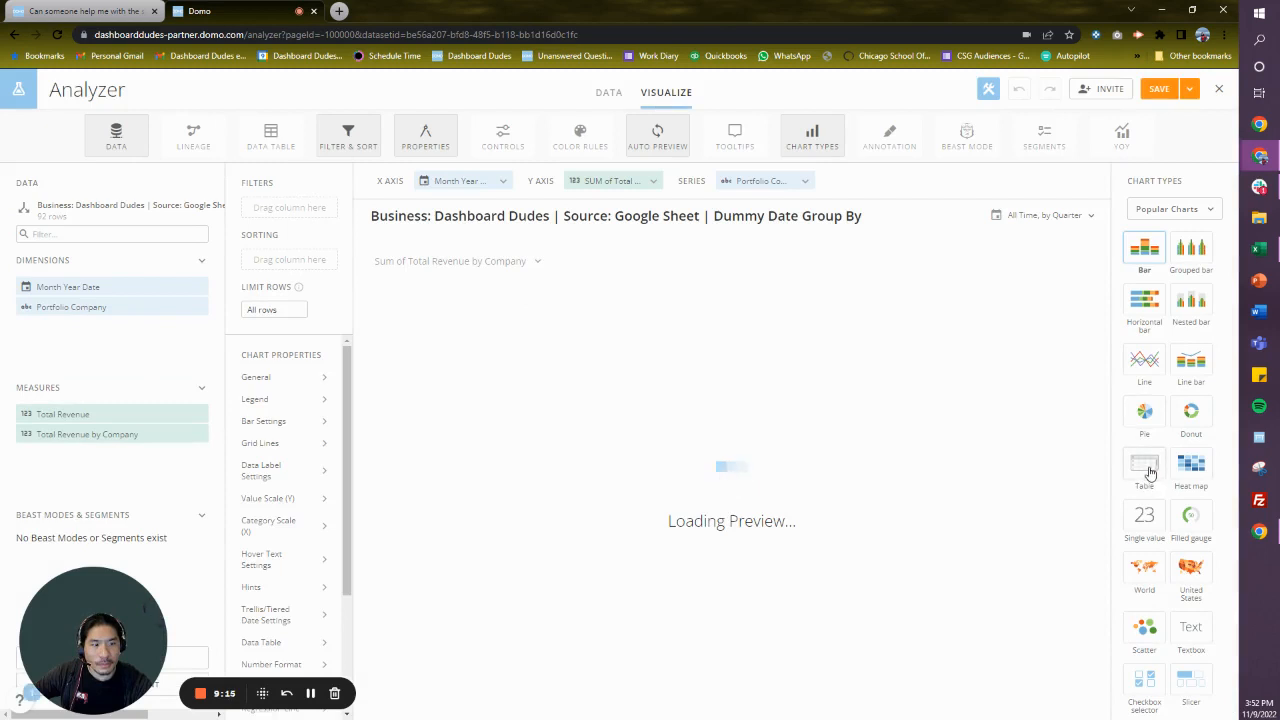
left_click(1148, 465)
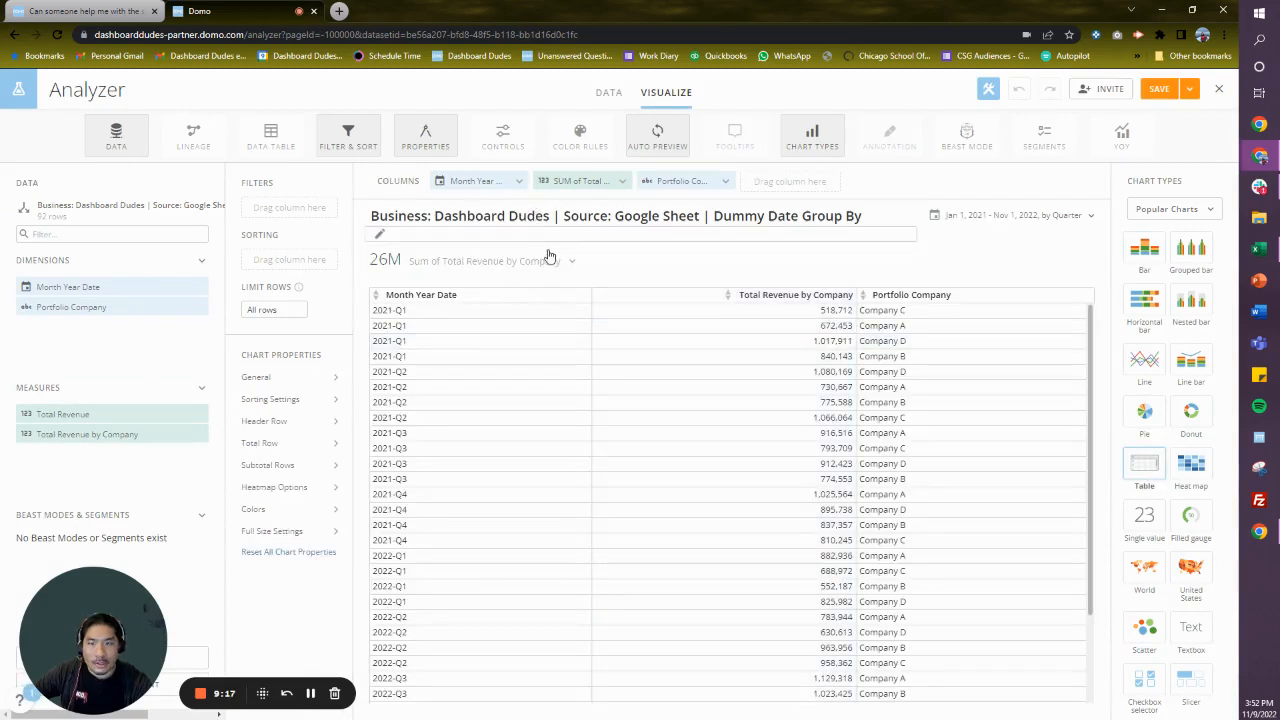
- Set the card to No Summary Number and place the Portfolio Company column directly after Month Year Date
left_click(551, 260)
left_click(464, 346)
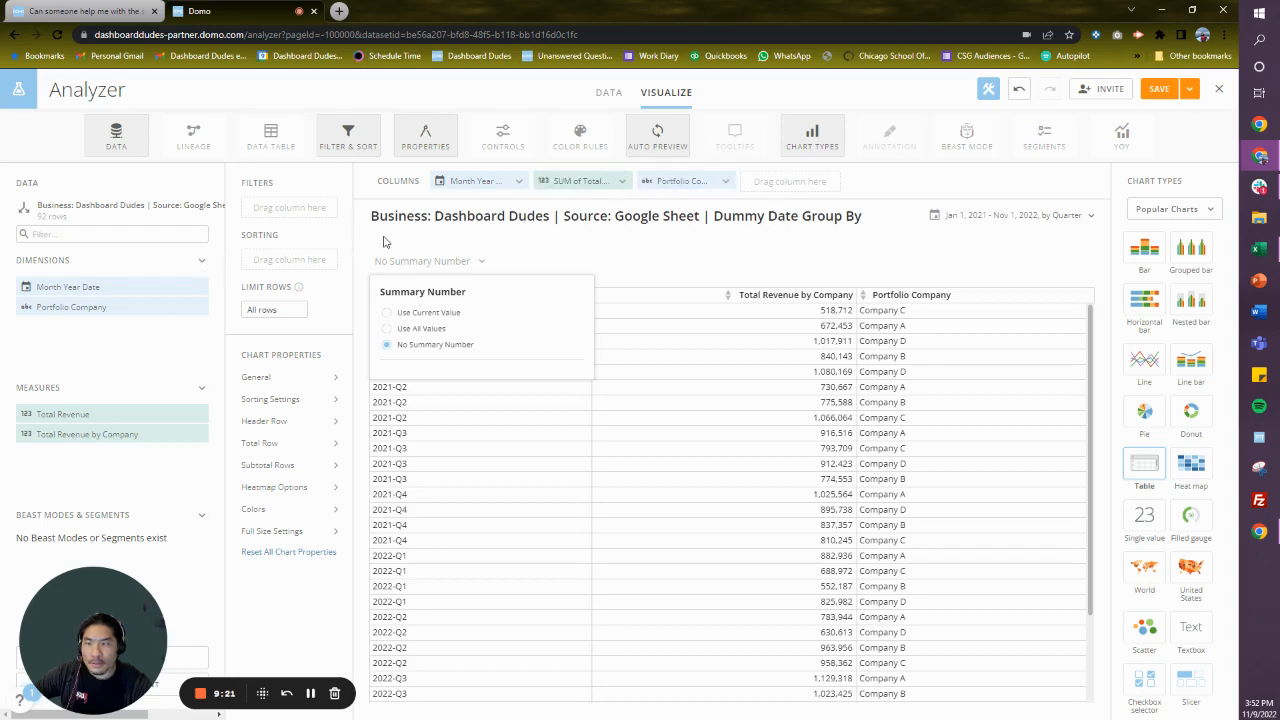
left_click_drag(684, 181, 580, 182)
- Set the card's date range to the last 3 months, graphed by Month
left_click(990, 215)
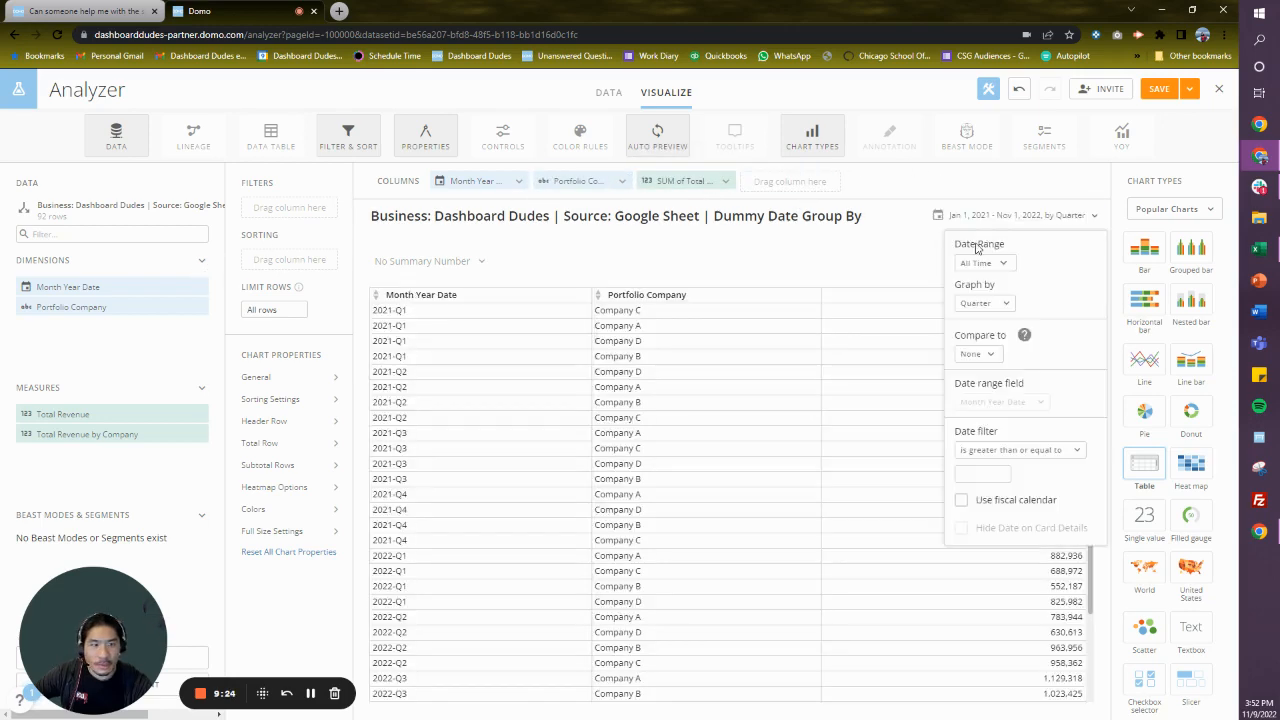
left_click(984, 303)
left_click(990, 465)
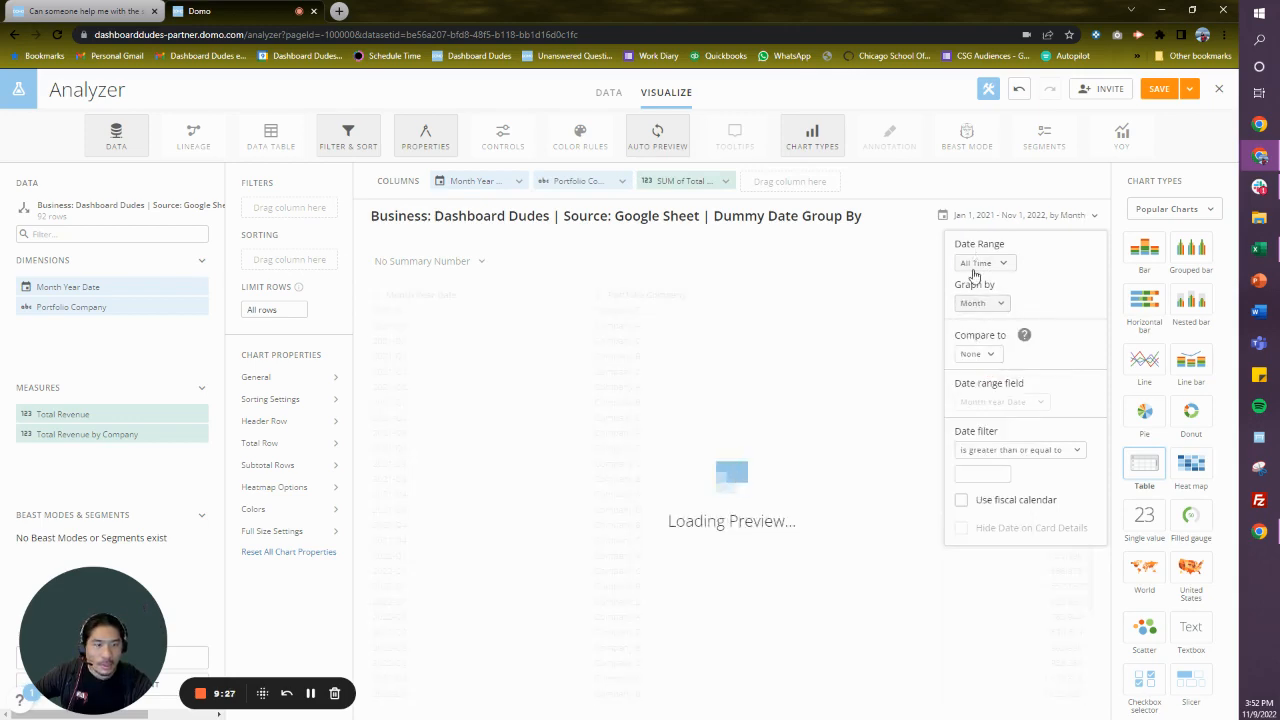
left_click(974, 266)
left_click(985, 371)
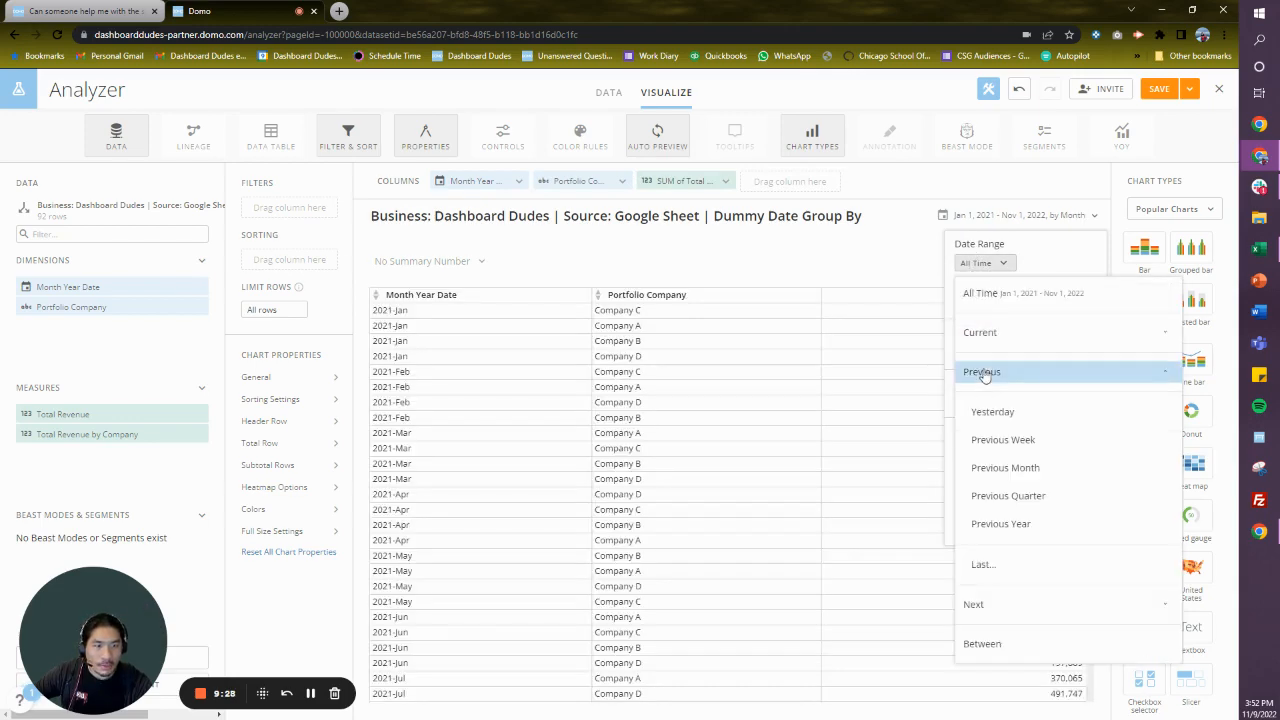
left_click(993, 566)
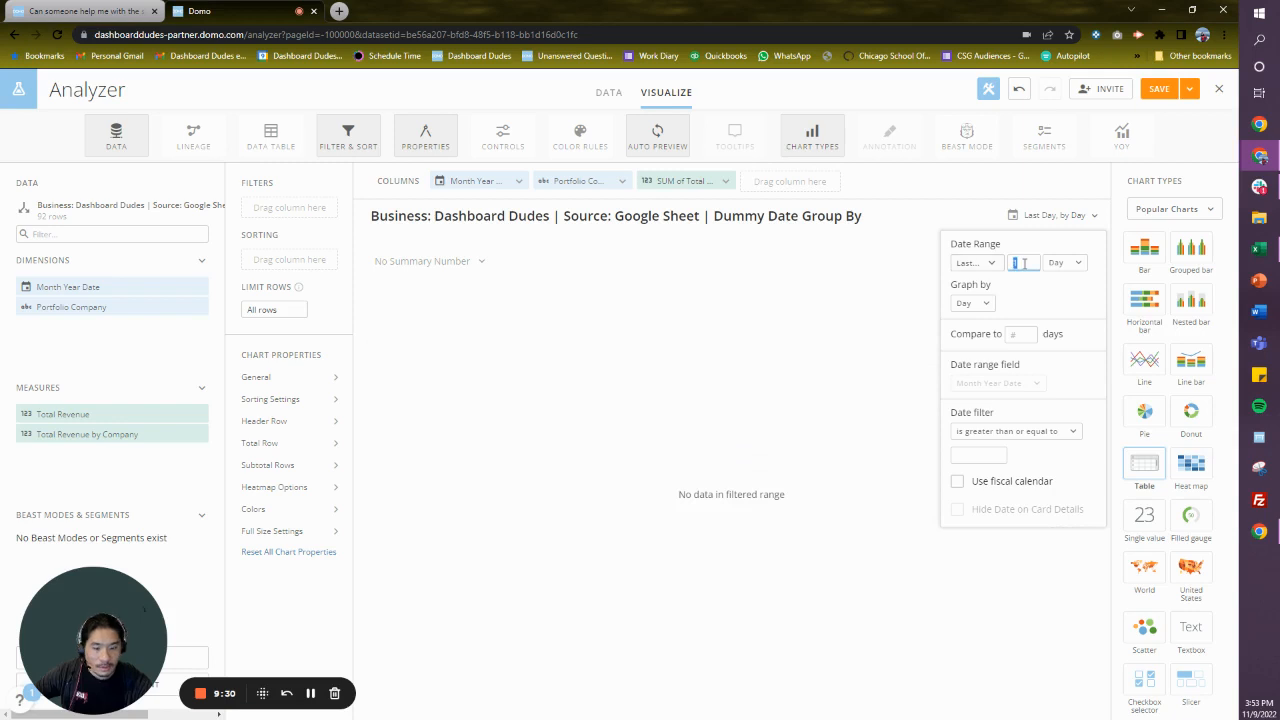
left_click(1068, 263)
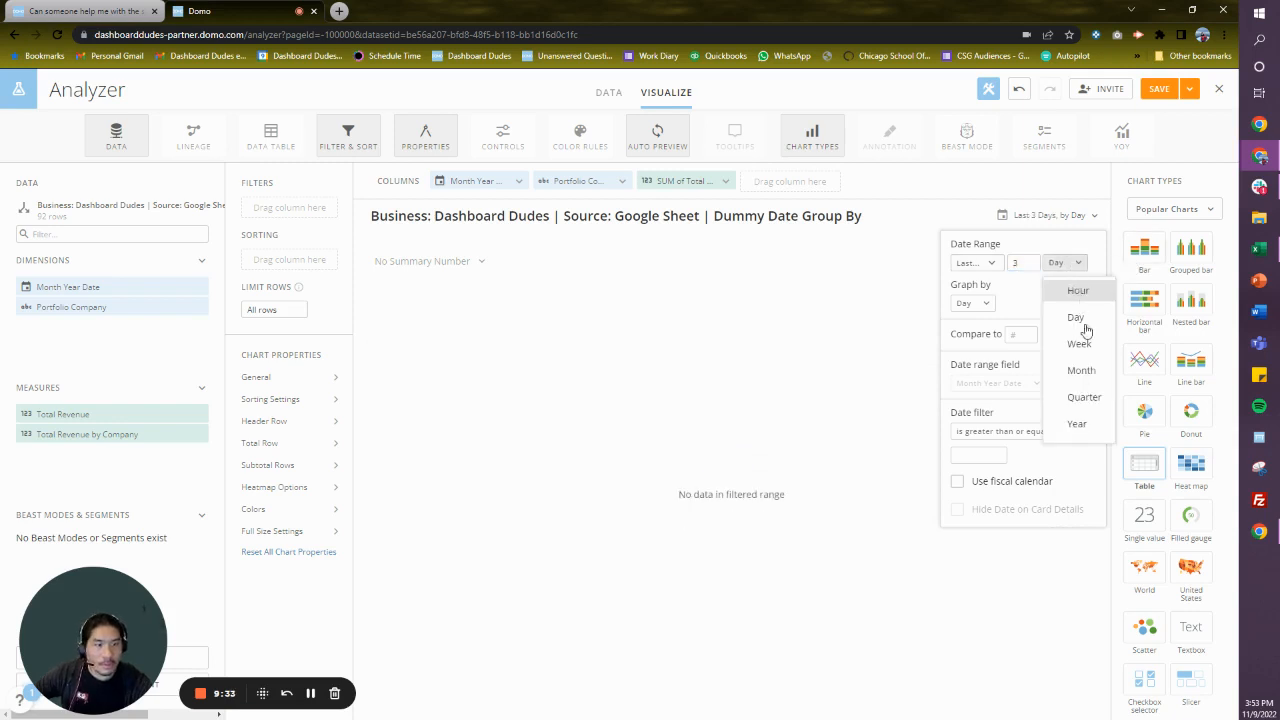
left_click(1096, 372)
left_click(974, 306)
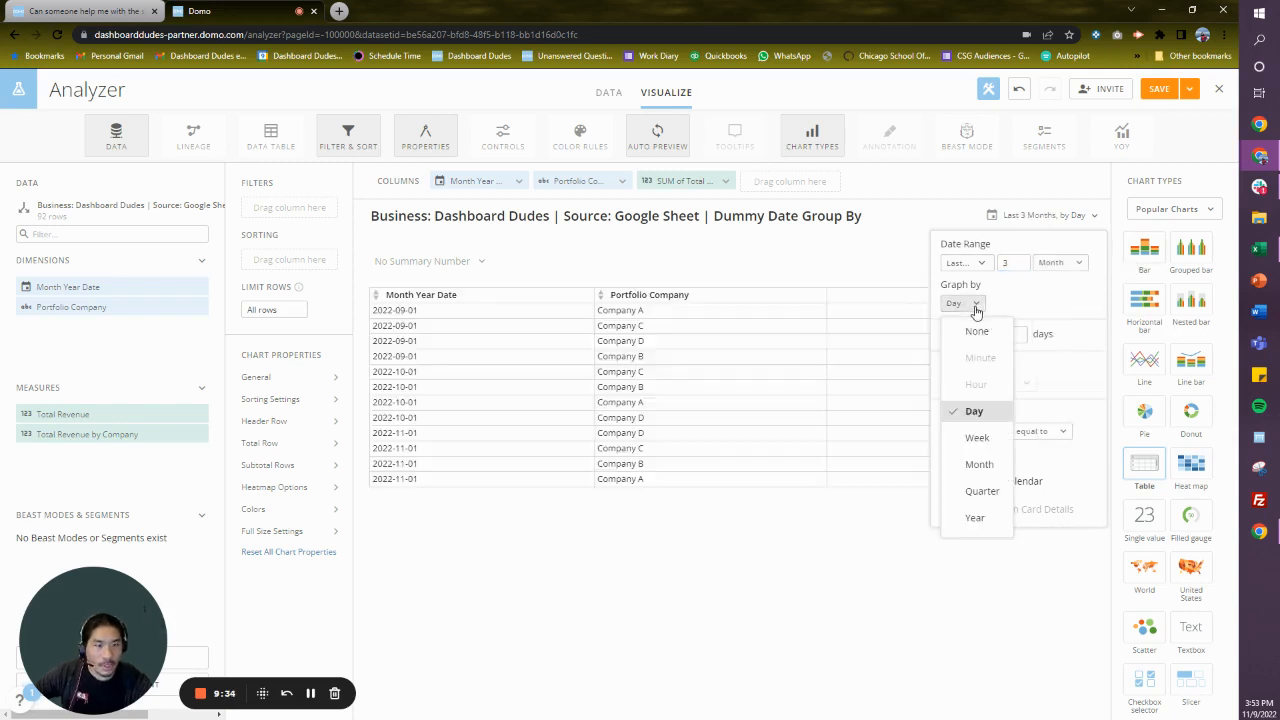
left_click(1000, 463)
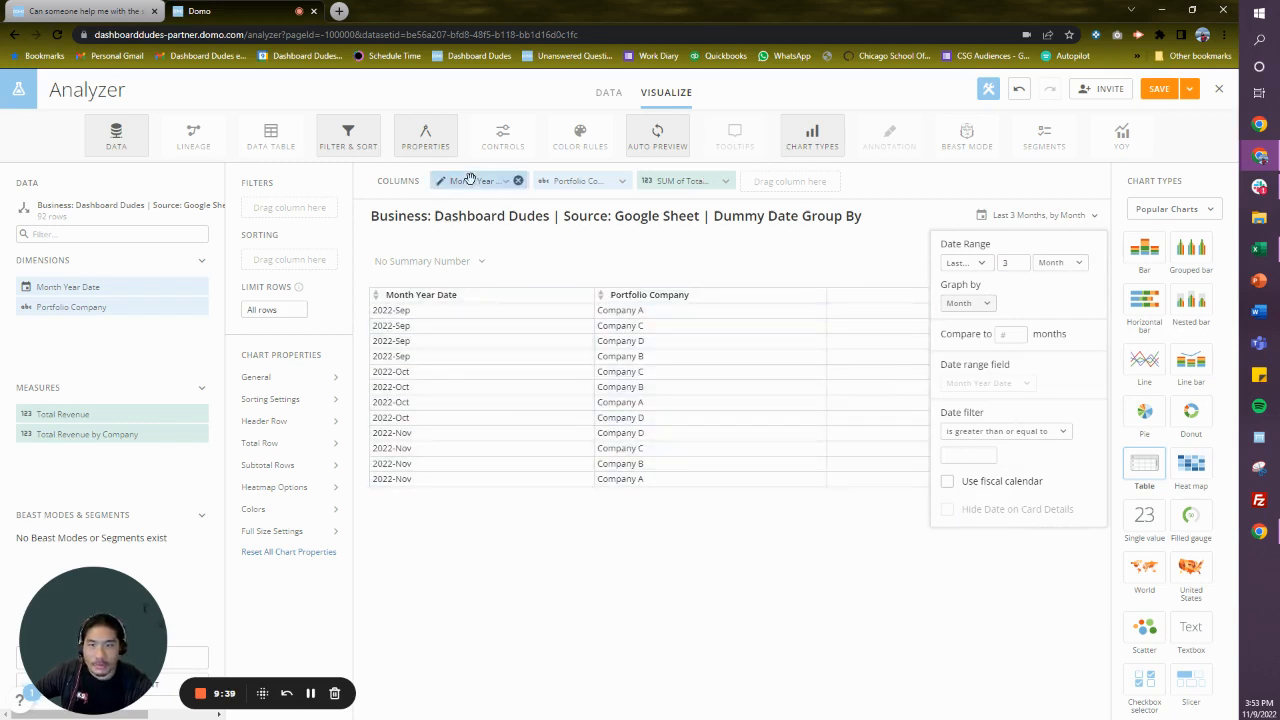
- Sort ascending by Month Year Date and Portfolio Company without aggregation, and restore Portfolio Company as the table's second column
left_click_drag(471, 179, 290, 258)
left_click_drag(592, 179, 286, 274)
left_click(466, 358)
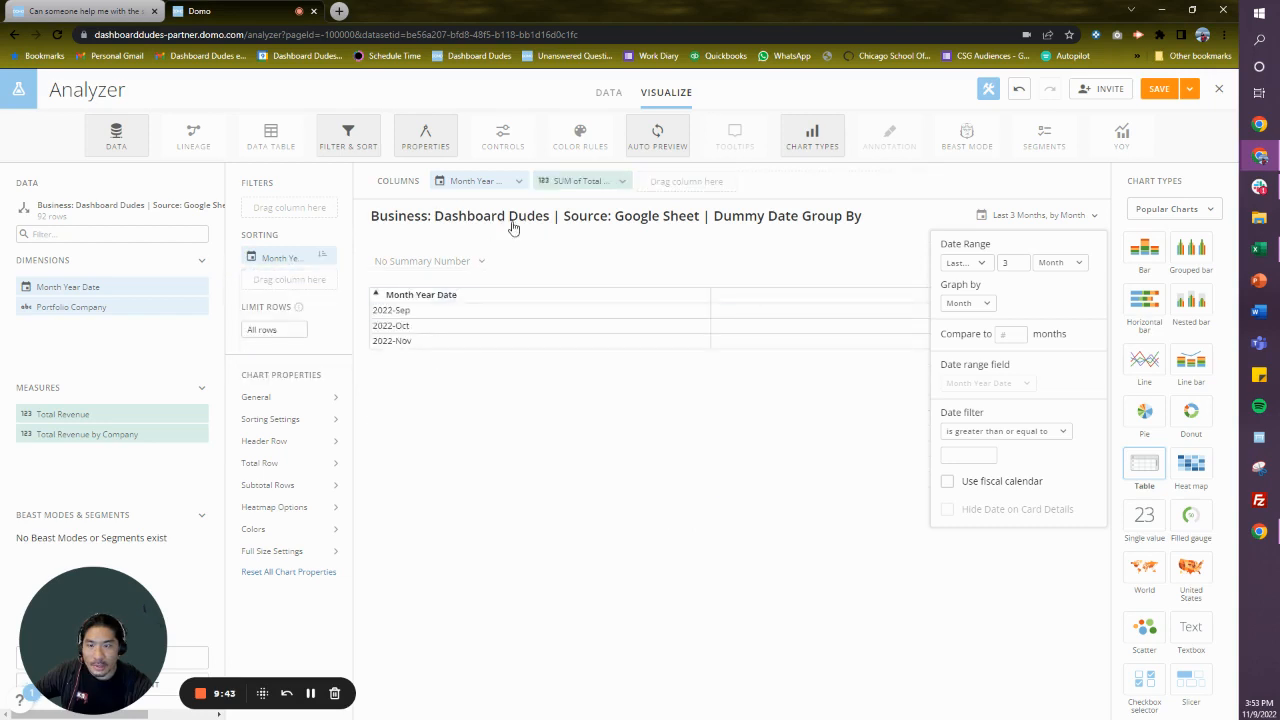
left_click_drag(69, 305, 285, 278)
left_click(380, 327)
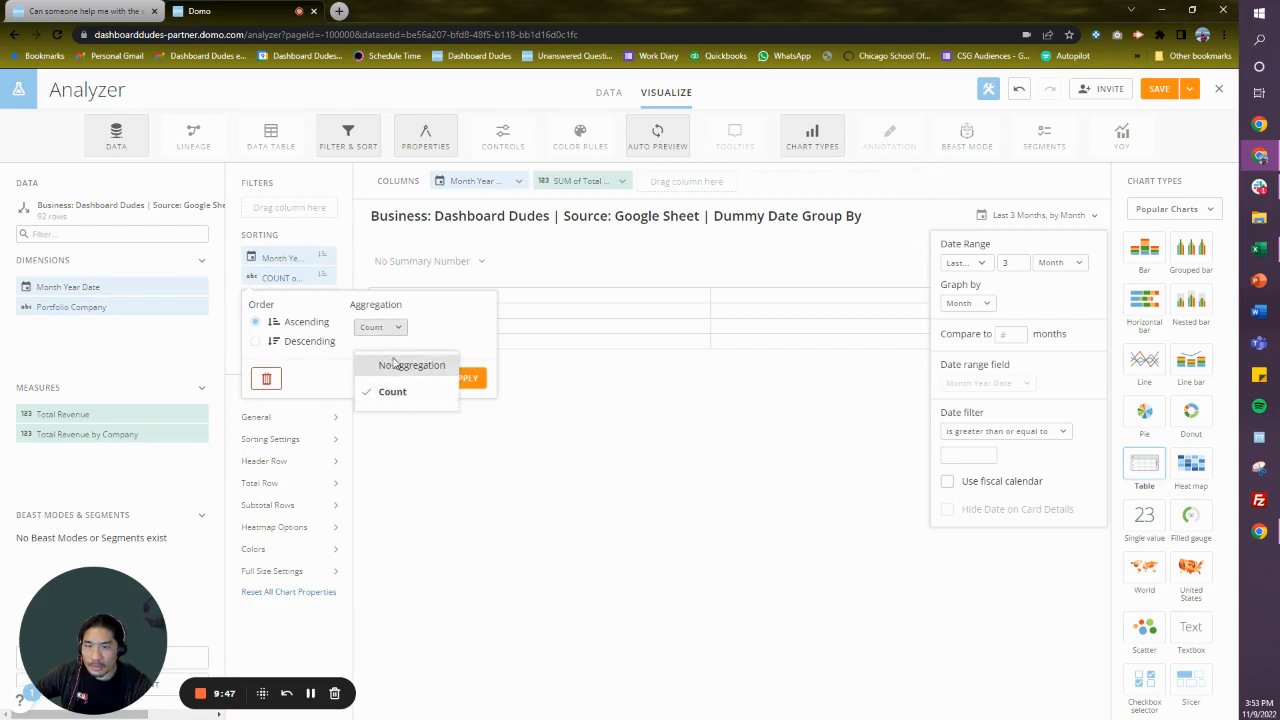
left_click(400, 363)
left_click(462, 378)
left_click_drag(86, 306, 576, 178)
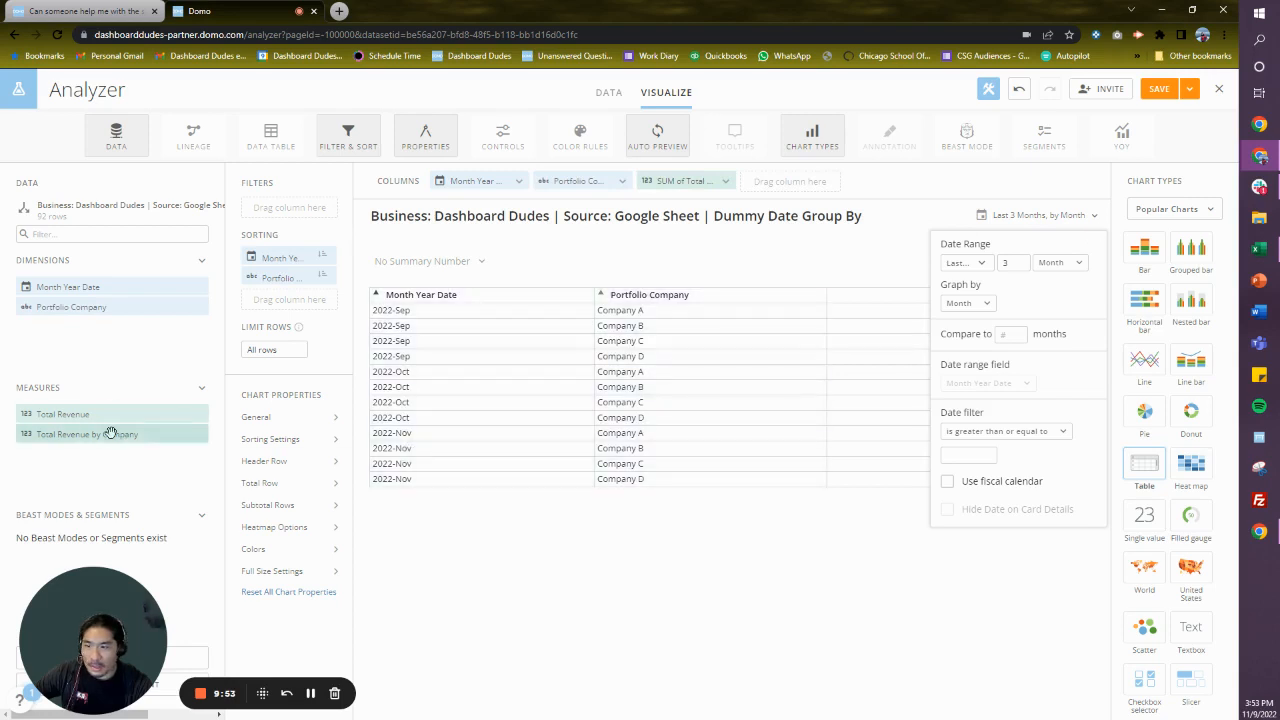
- Insert Total Revenue by Company as the third column of the table and aggregate it with Sum
left_click_drag(110, 433, 692, 182)
left_click(692, 182)
left_click(697, 231)
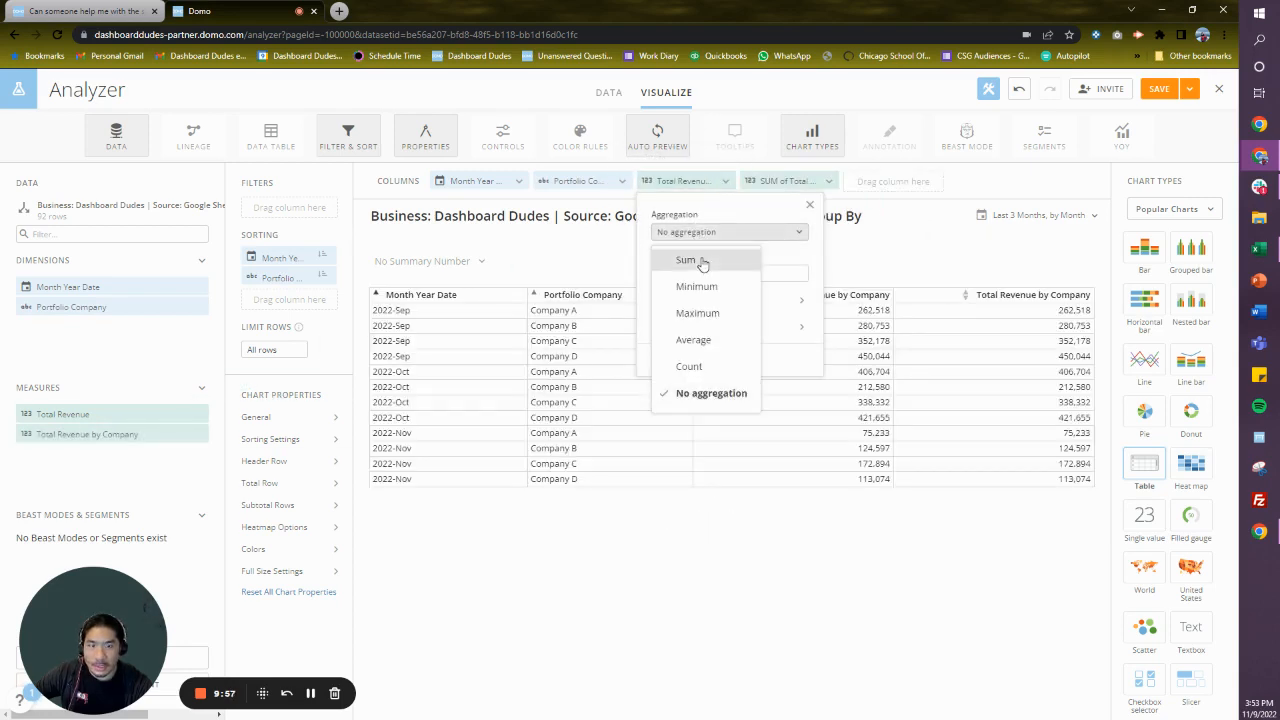
left_click(703, 257)
left_click(811, 207)
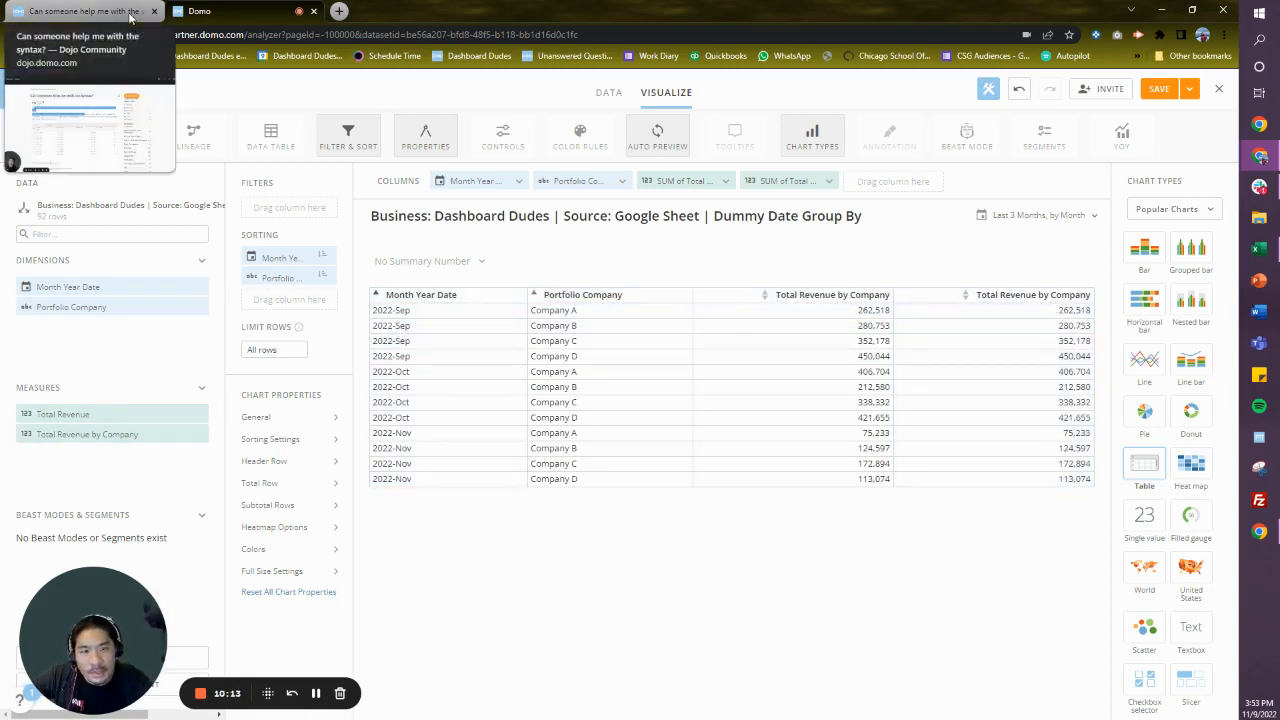
- Add Total Revenue as the last column aggregated with Sum, and remove the duplicate Total Revenue by Company column
left_click_drag(137, 419, 915, 197)
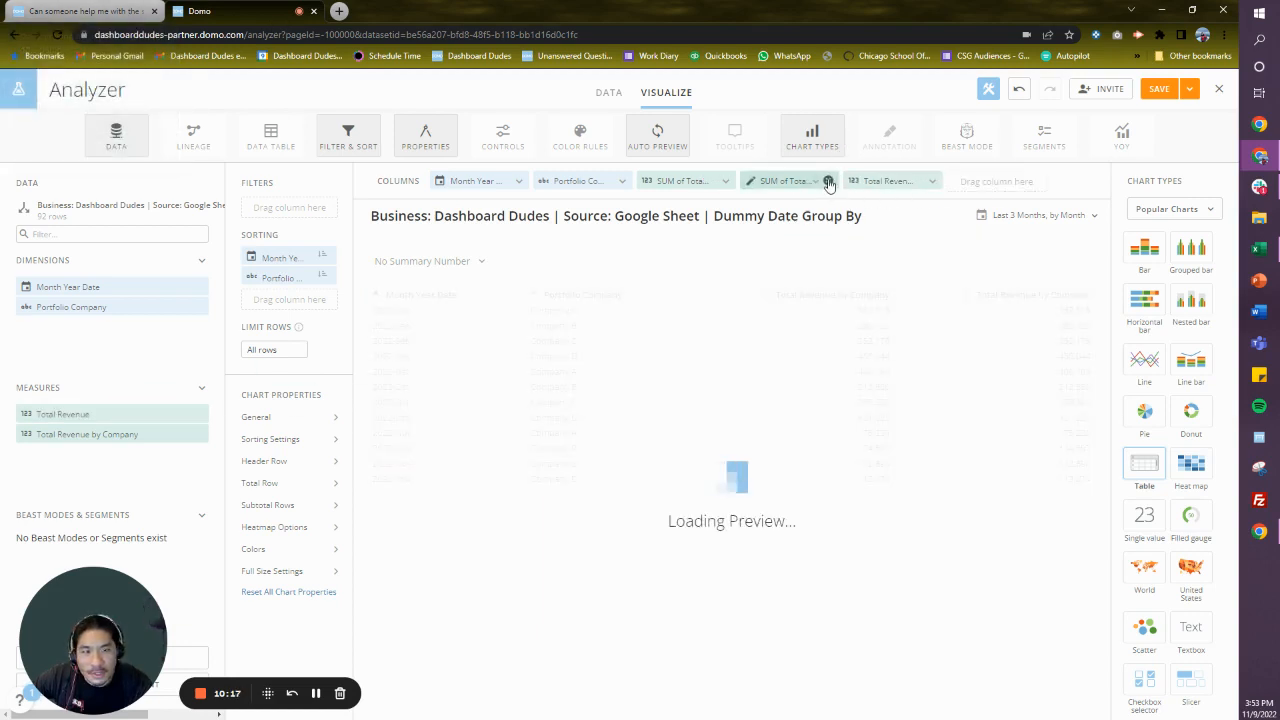
left_click(828, 181)
left_click(803, 181)
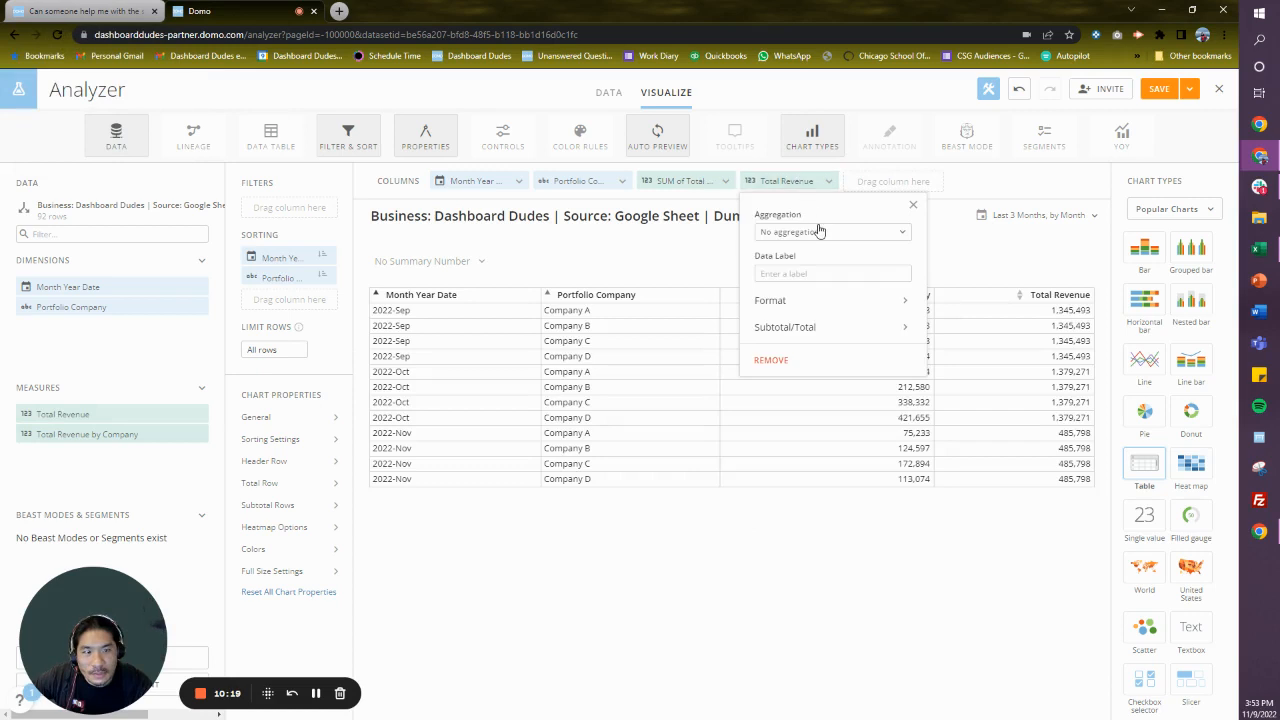
left_click(817, 234)
left_click(820, 260)
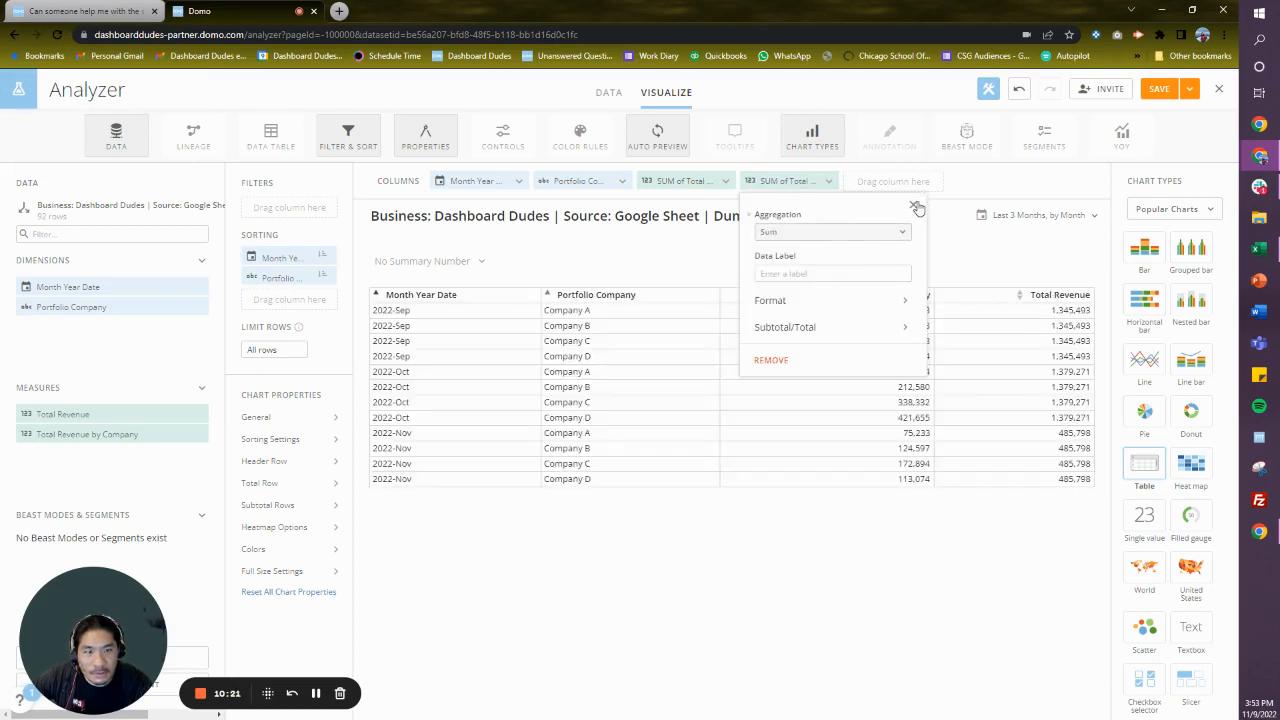
left_click(912, 205)
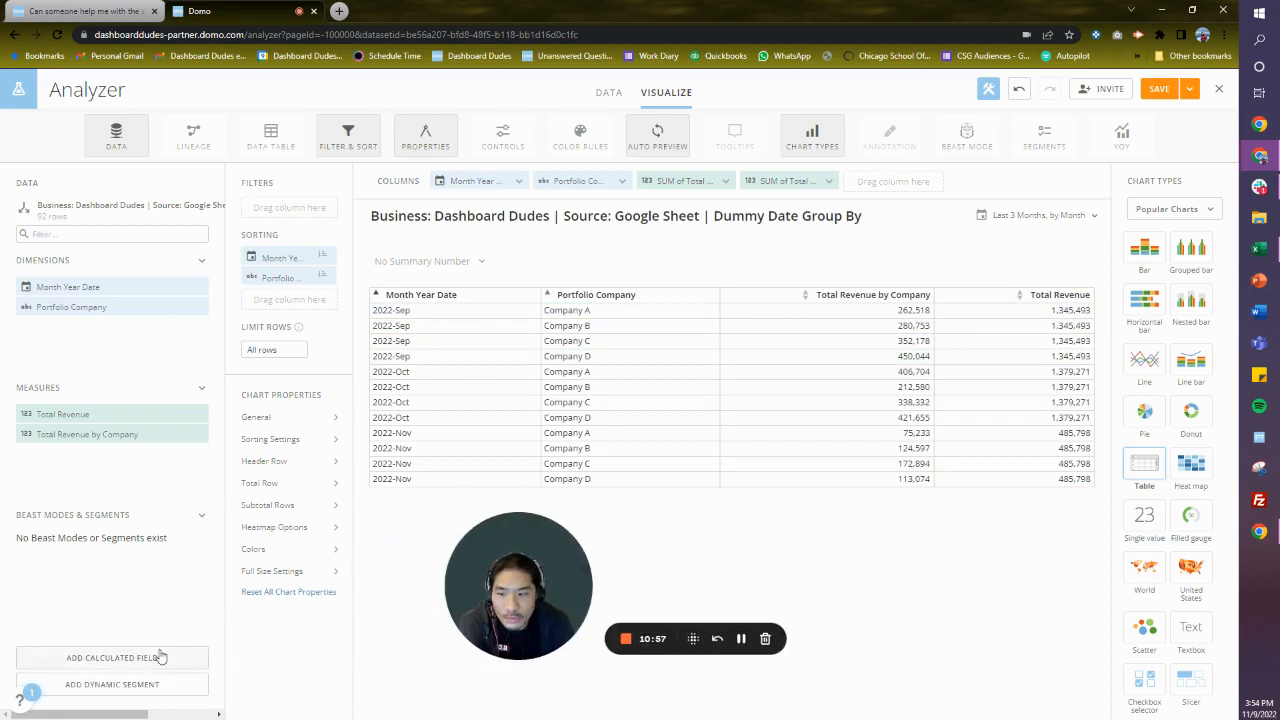
- Start a new calculated field named Company % By Month
left_click(158, 656)
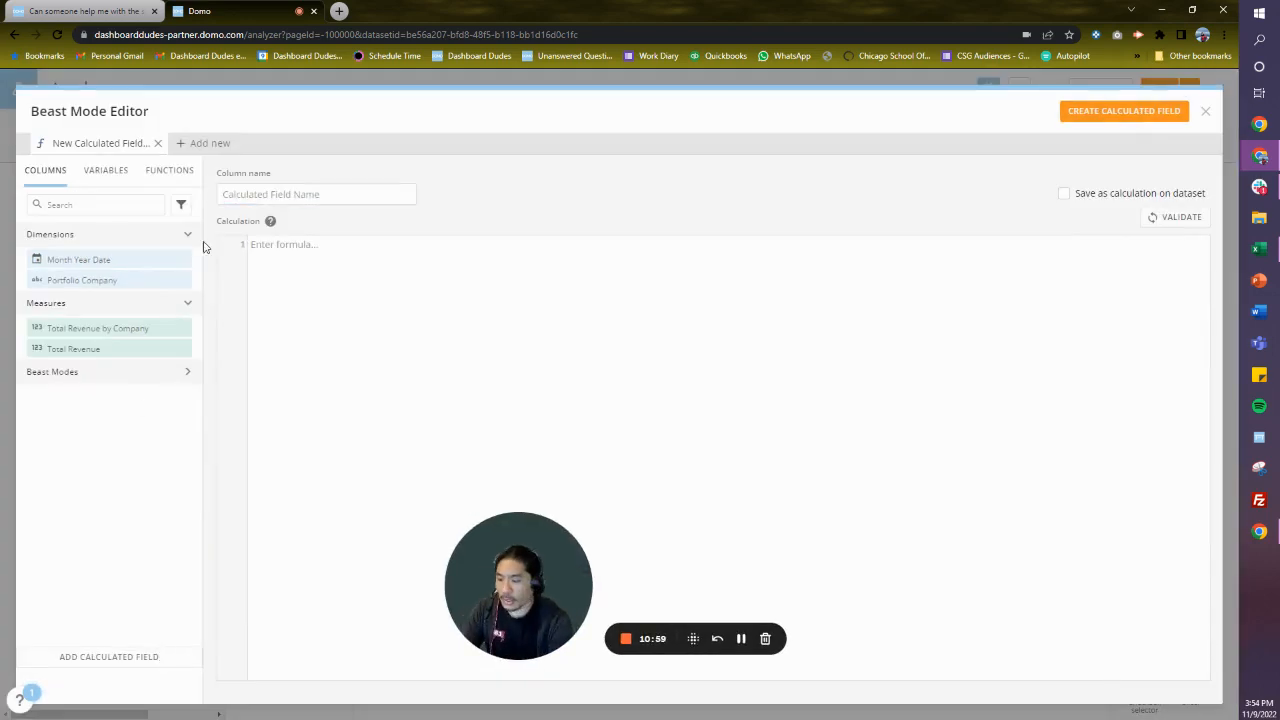
left_click(257, 192)
type("Company % ")
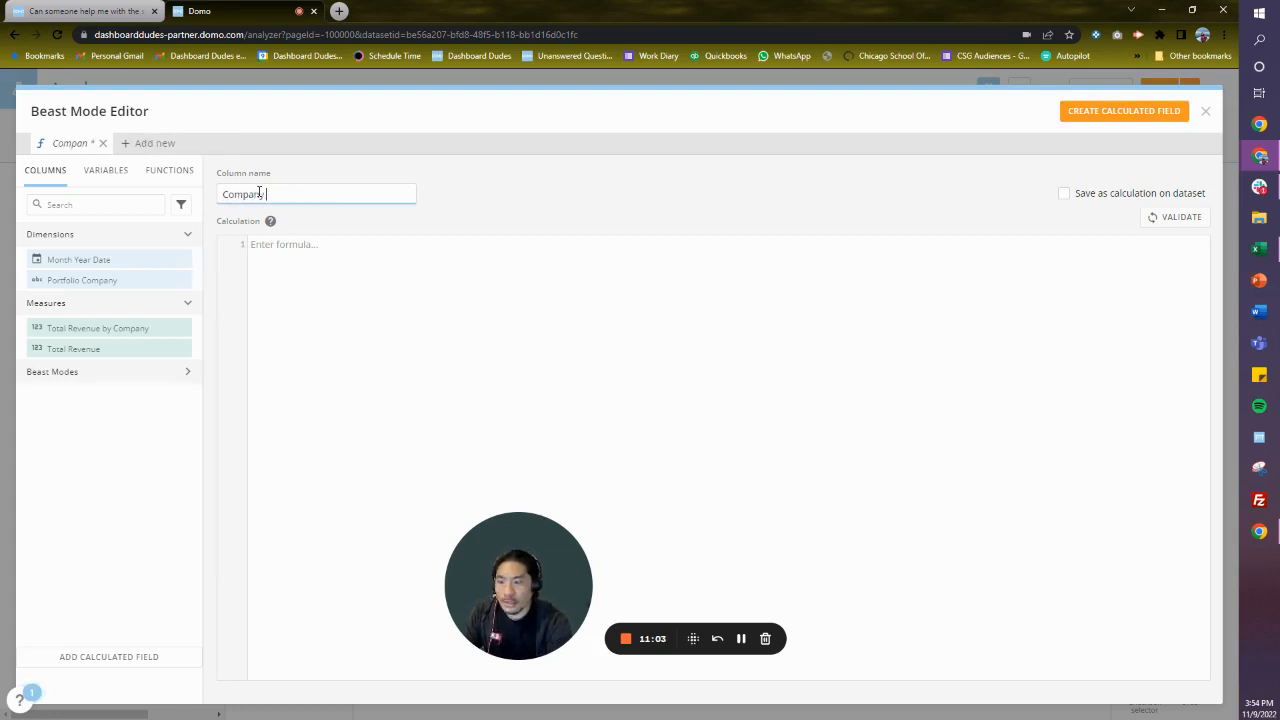
type("By Mont")
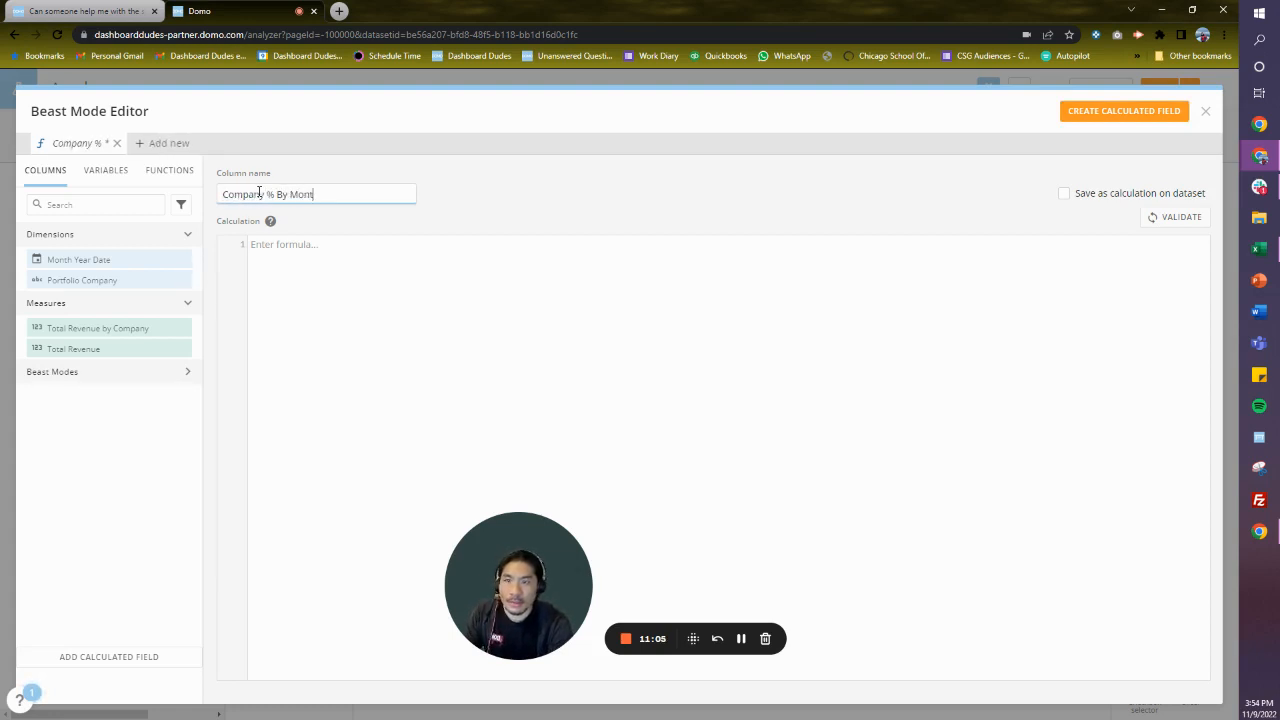
type("h")
key("Tab")
- Define Company % By Month as sum(`Total Revenue by Company`)/sum(`Total Revenue`), validate the formula, and create the calculated field
type("su")
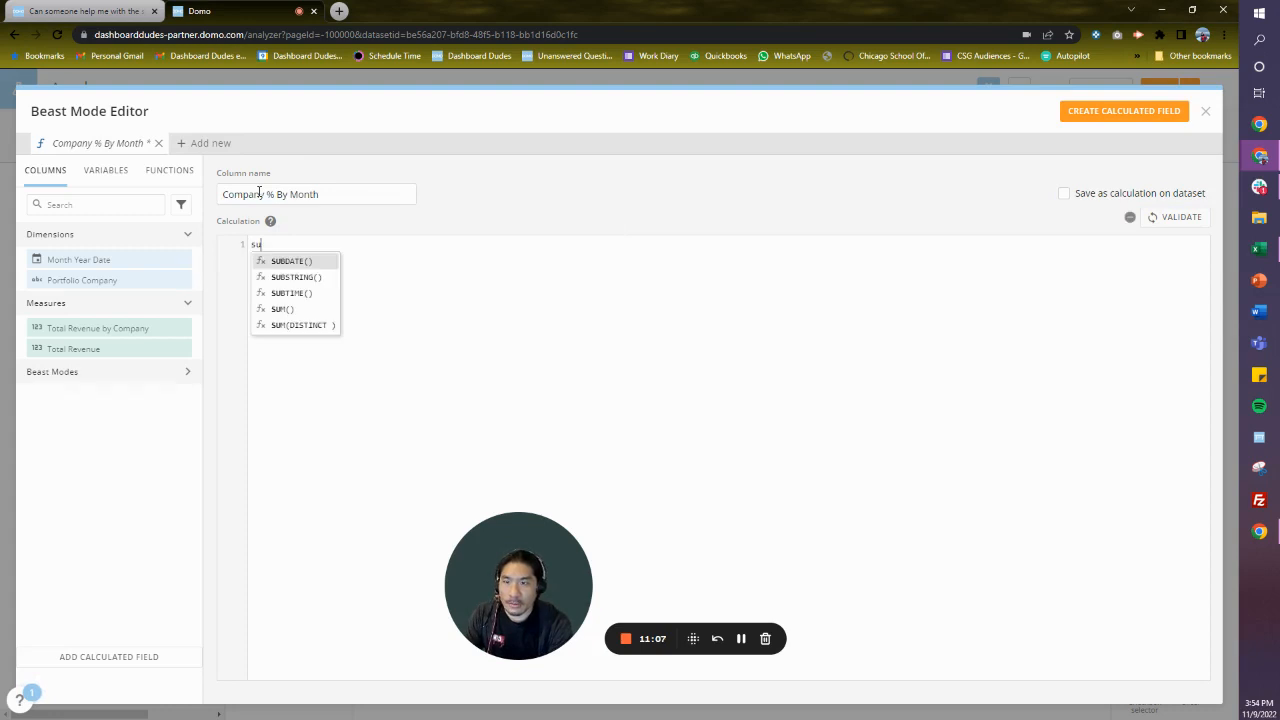
type("m(")
type("`Tot")
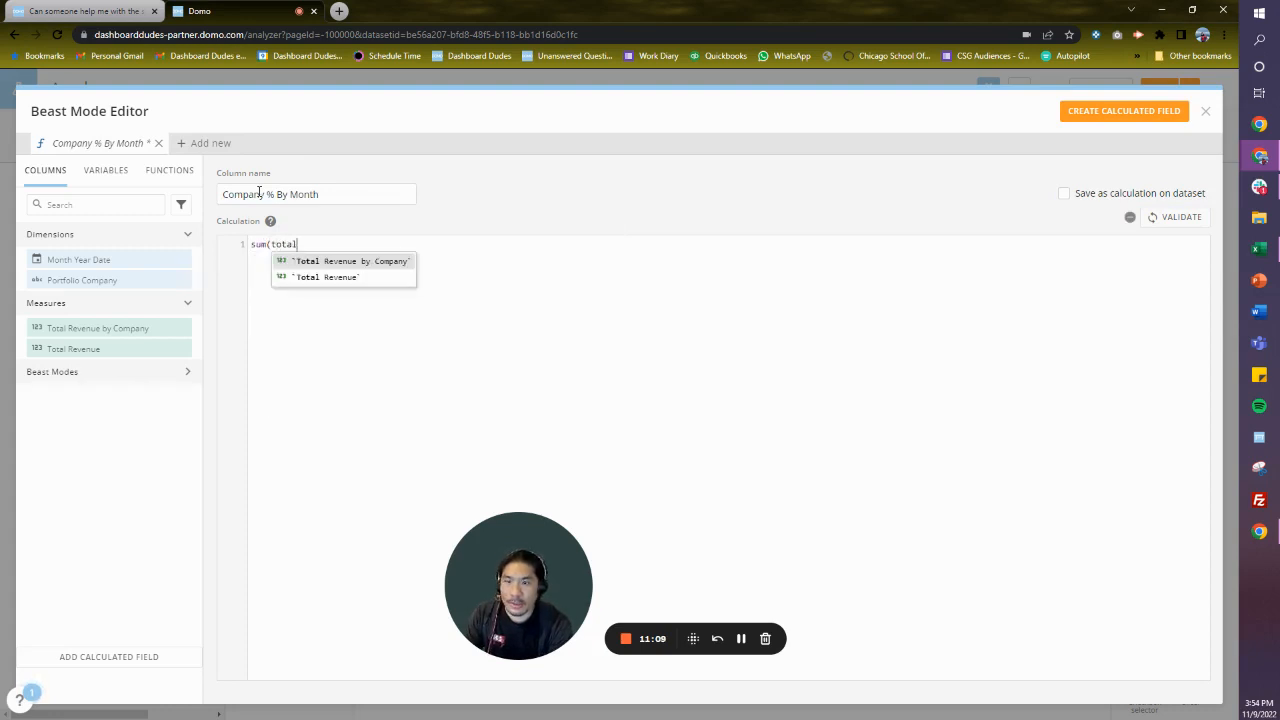
key("Return")
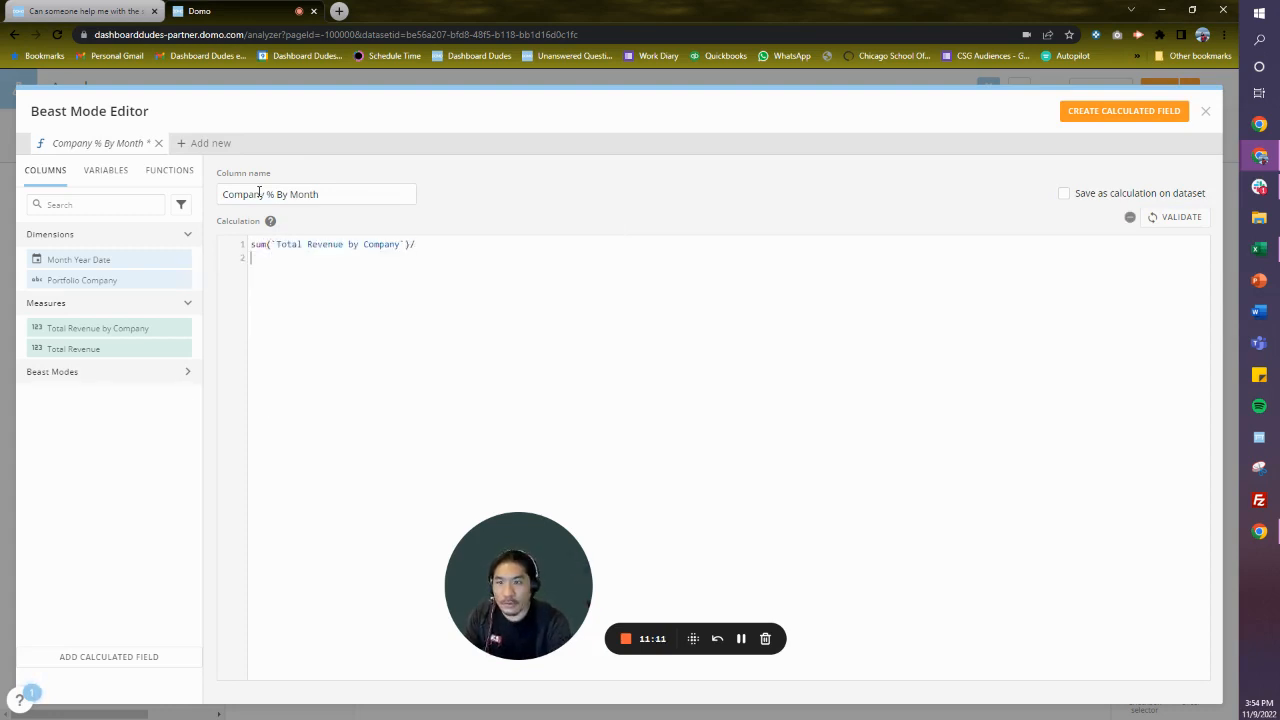
type("sum(Tot")
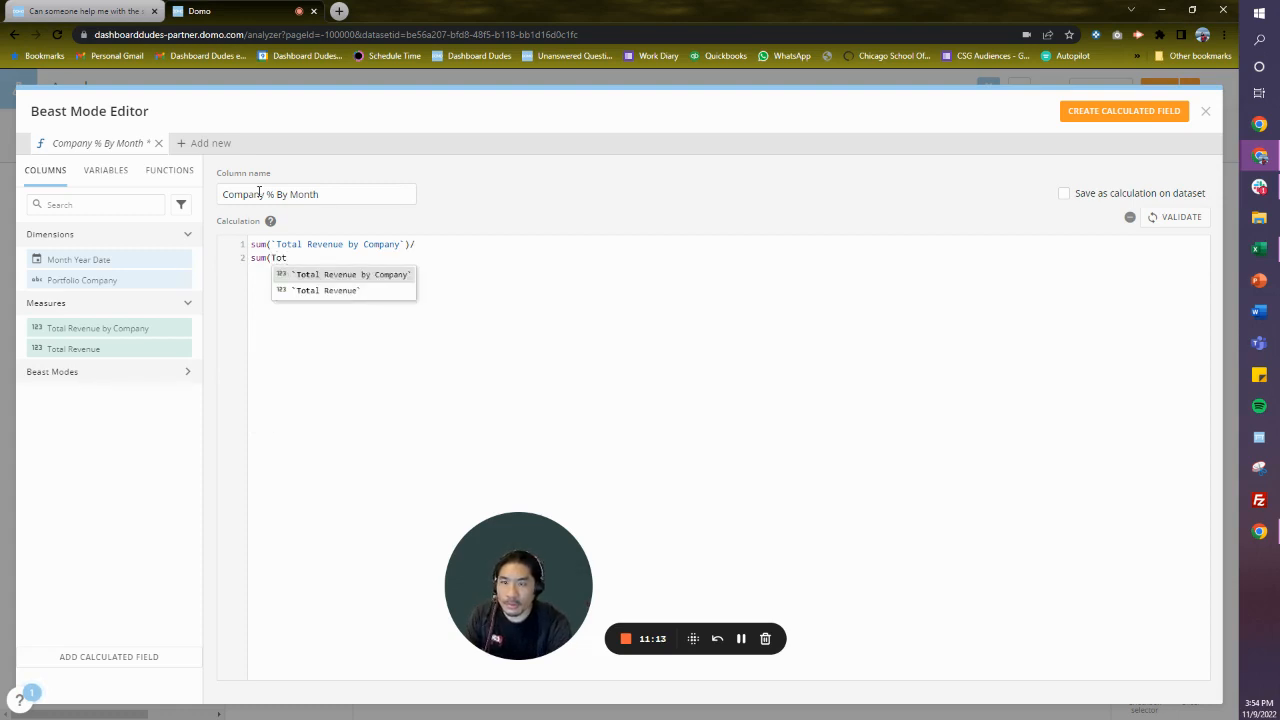
key("Down")
key("Return")
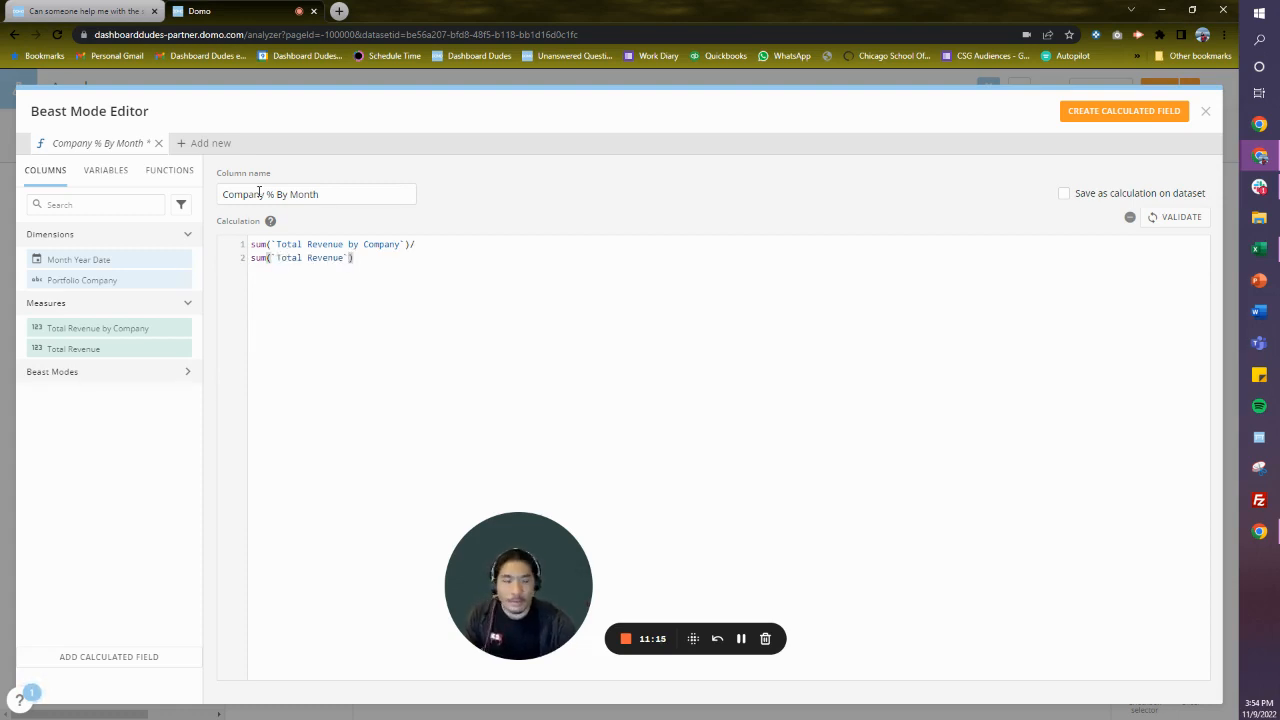
left_click(1188, 217)
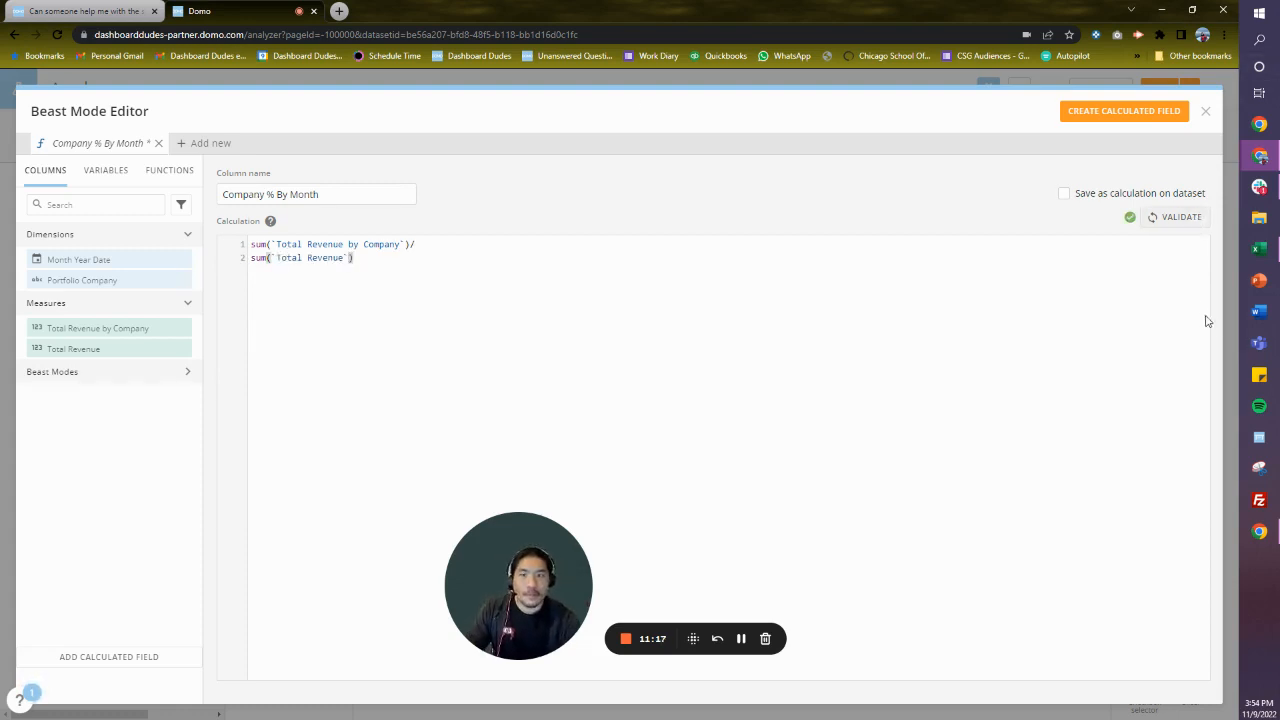
left_click(1137, 111)
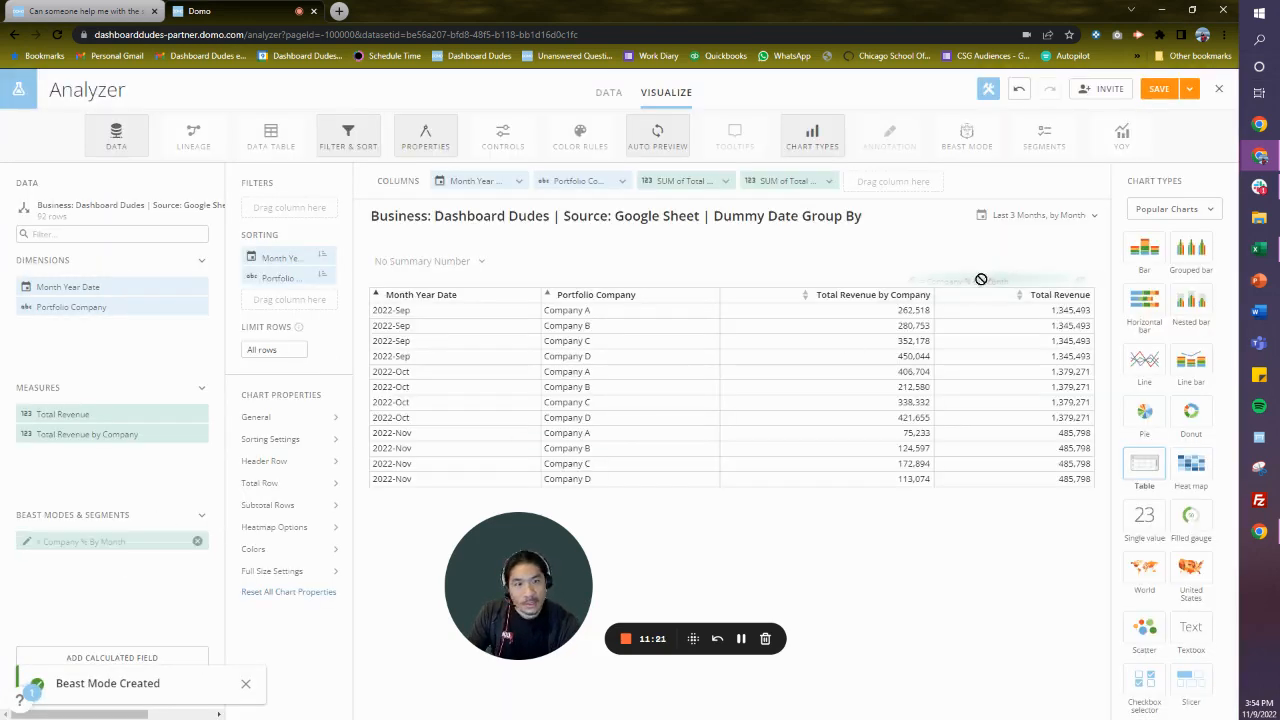
- Add Company % By Month as the table's last column and display its values as a percentage
left_click_drag(928, 181, 910, 181)
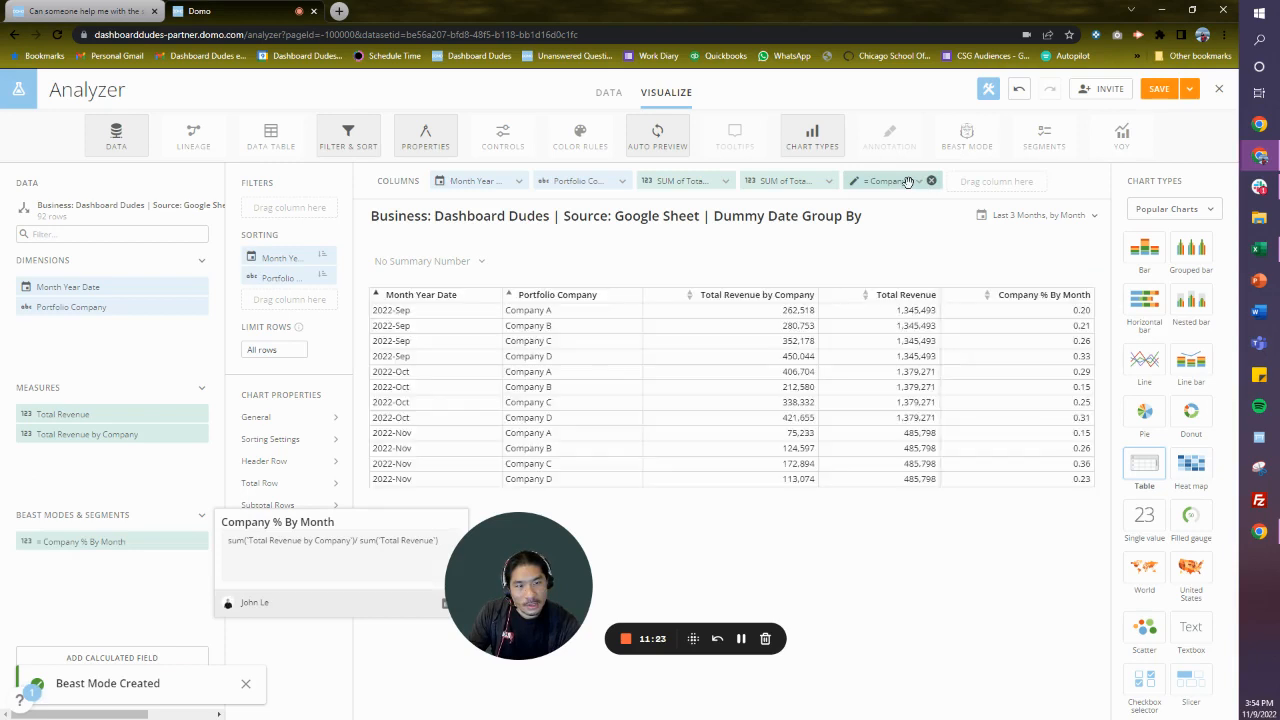
left_click(908, 181)
left_click(924, 262)
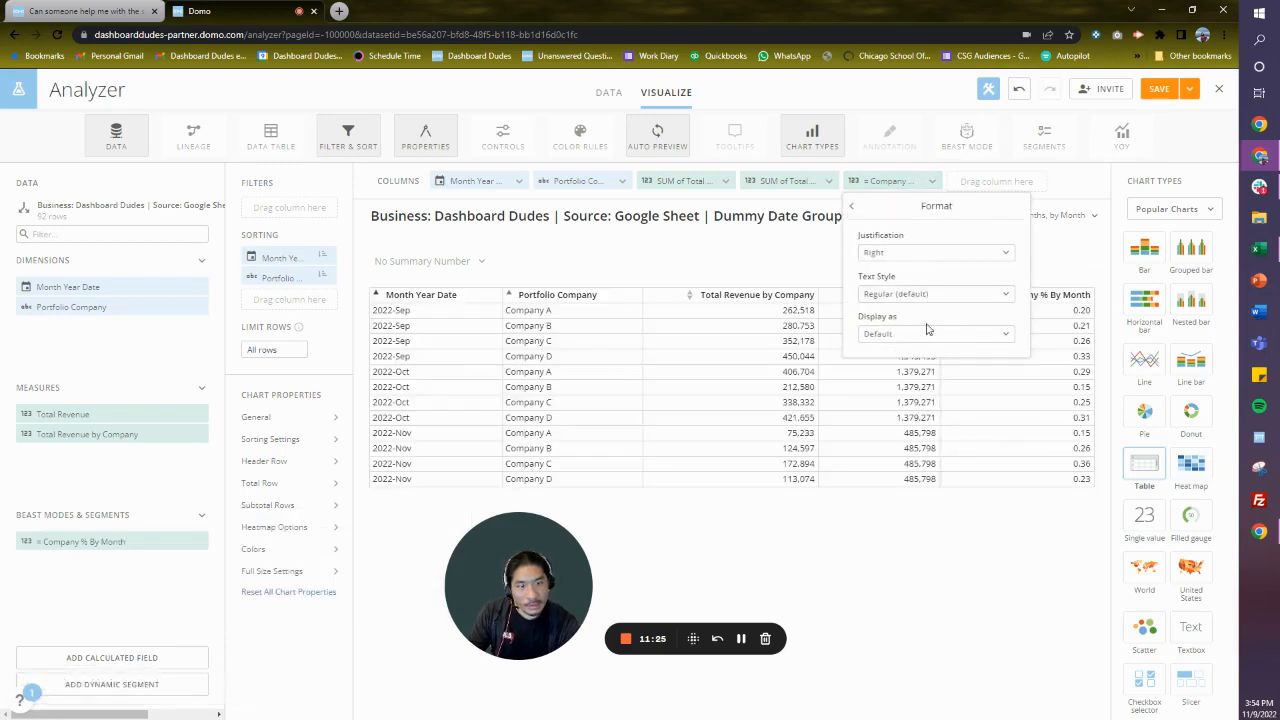
left_click(927, 331)
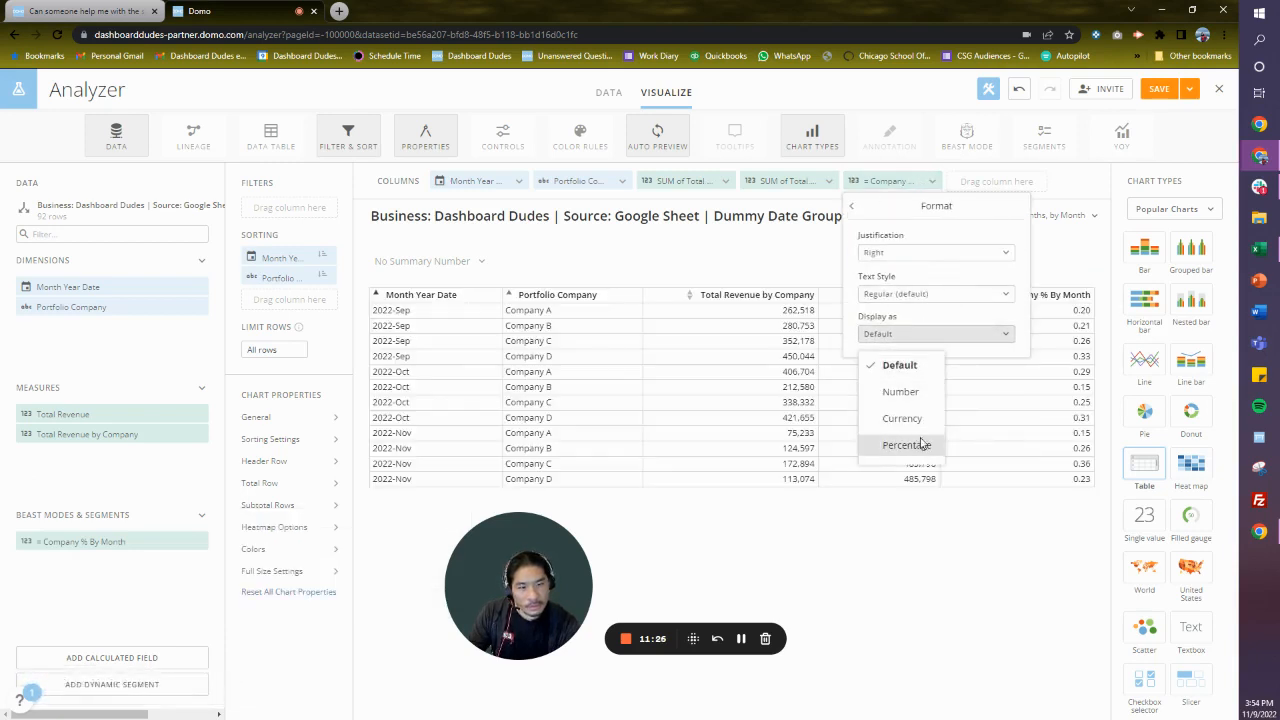
left_click(921, 444)
- Try 2 decimals on the Company % By Month percentages, and set the decimals back to 0
left_click(914, 371)
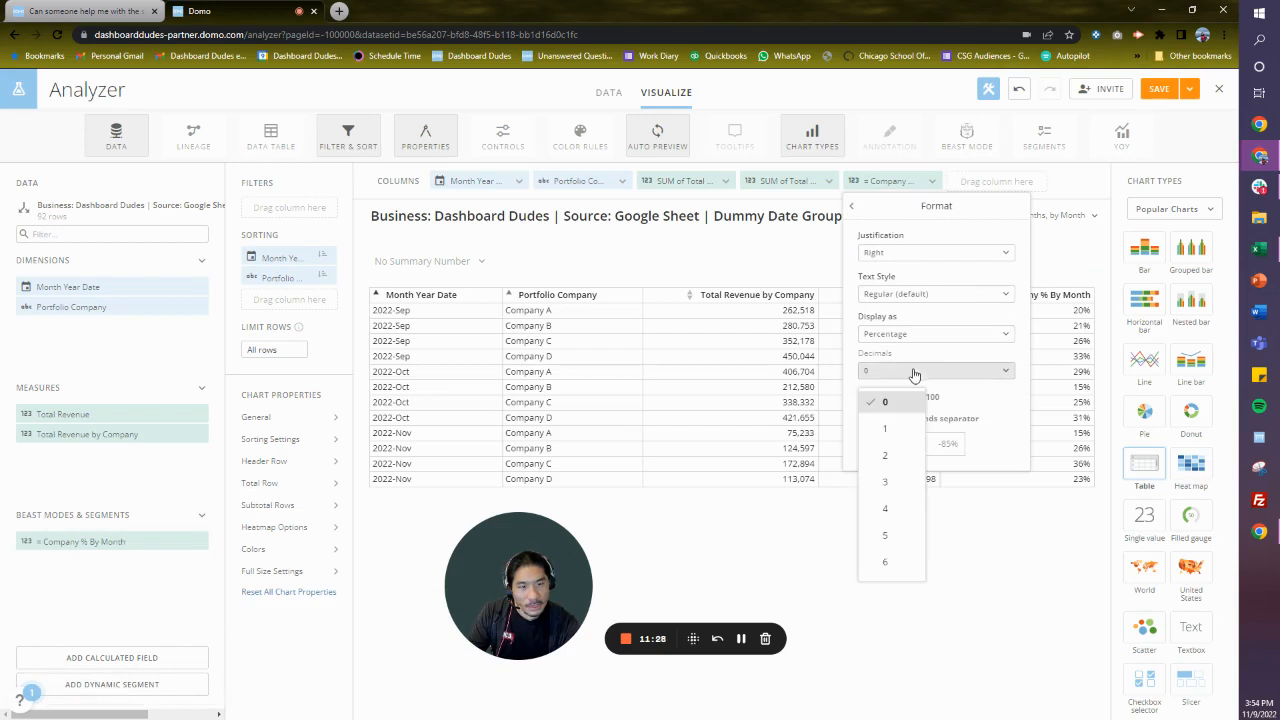
left_click(885, 456)
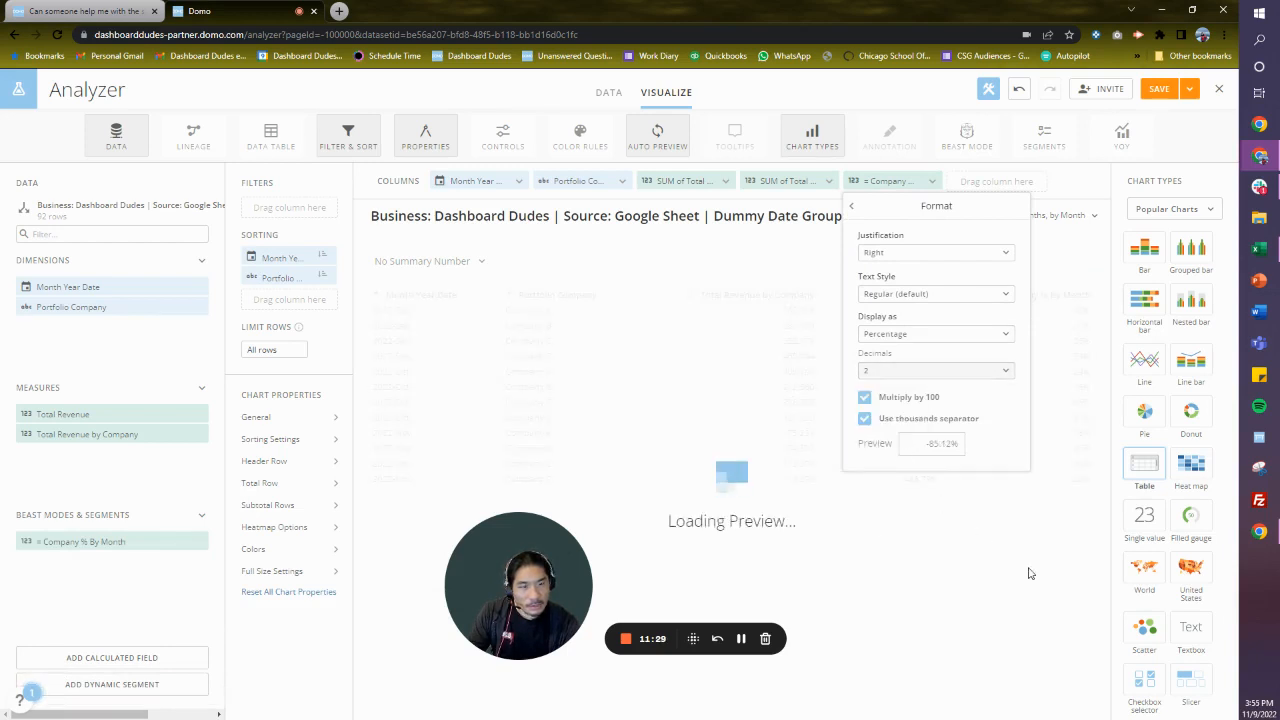
left_click(917, 373)
left_click(886, 409)
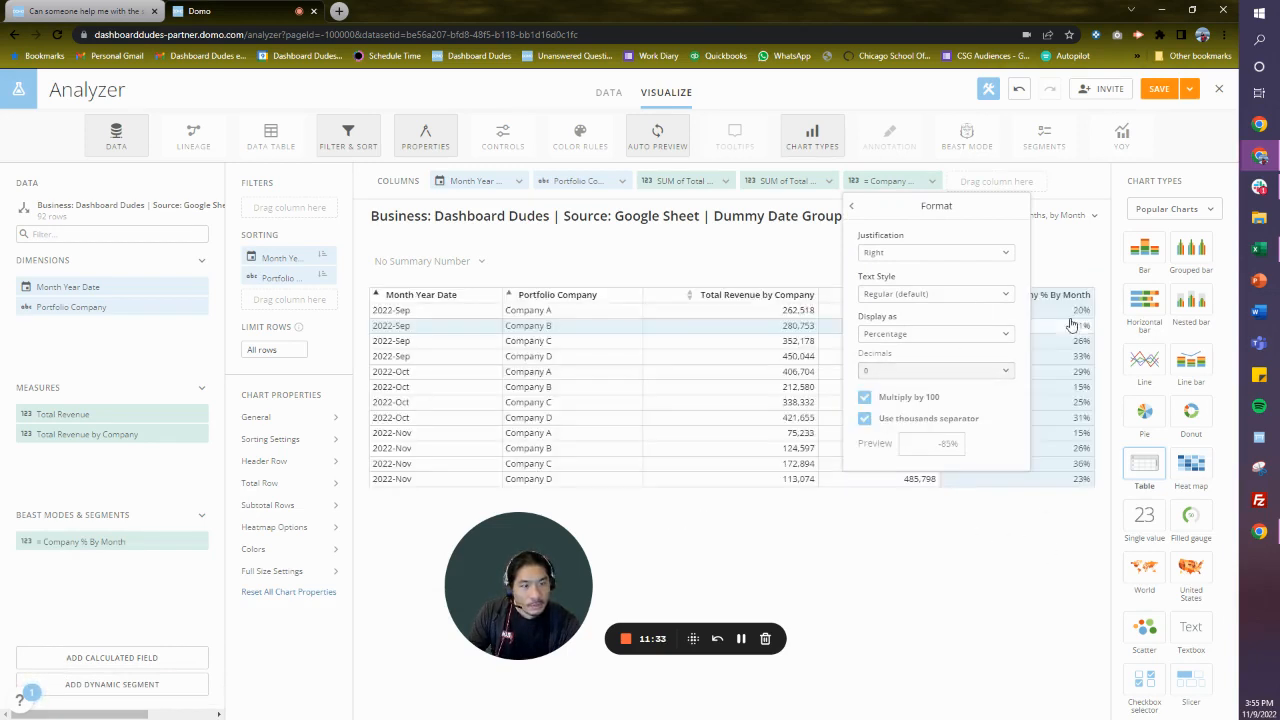
left_click(1062, 316)
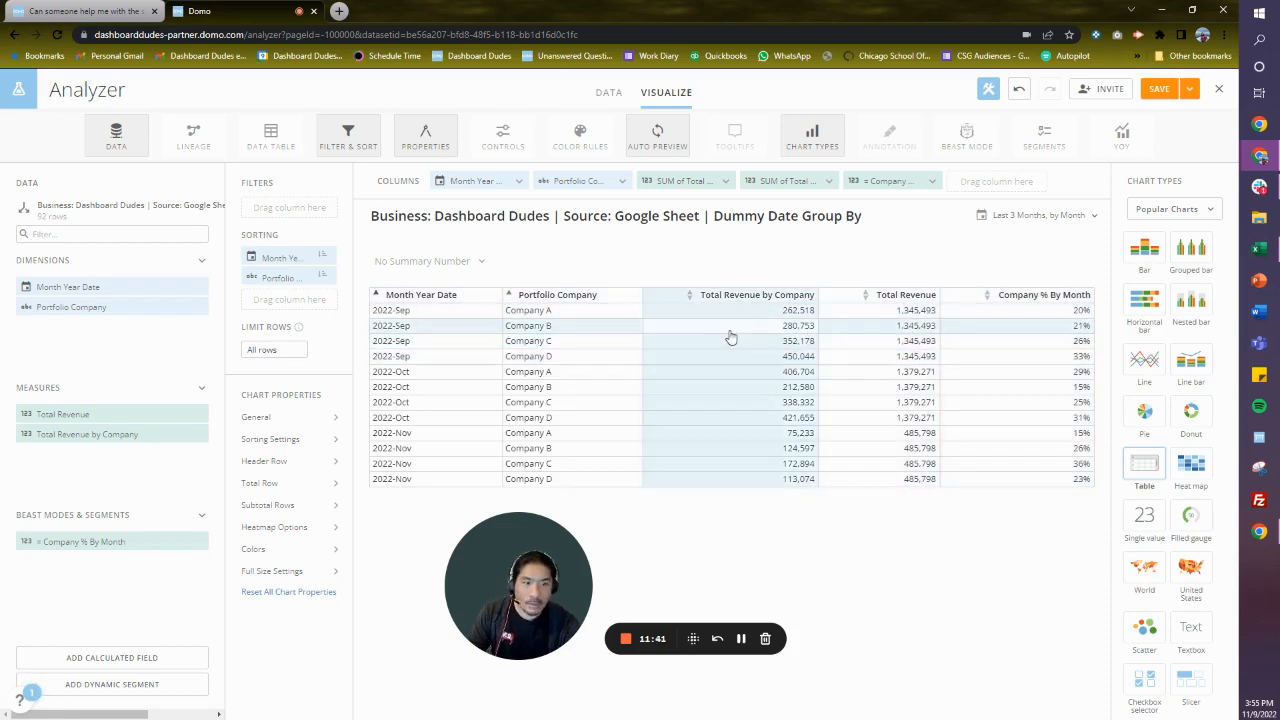
- Color the table as a heatmap with independent column ranges, applied only to column 5
left_click(289, 530)
left_click(477, 410)
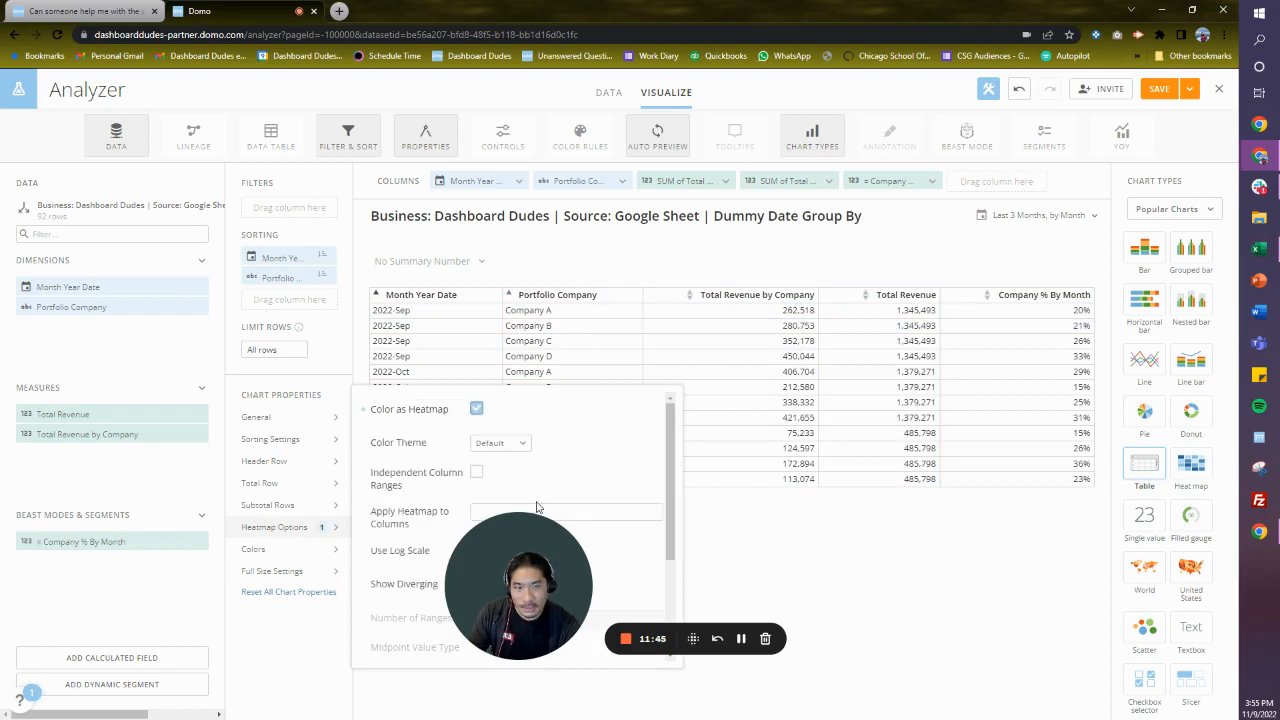
left_click_drag(520, 537, 44, 585)
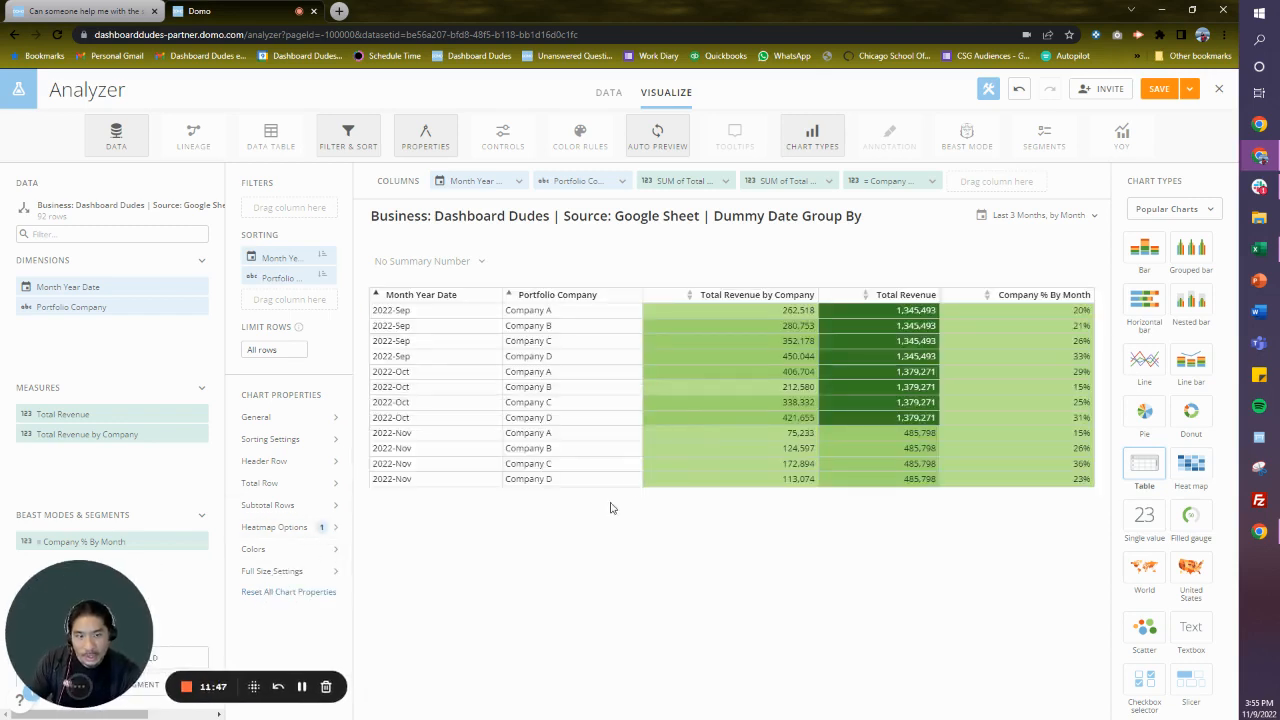
left_click(305, 532)
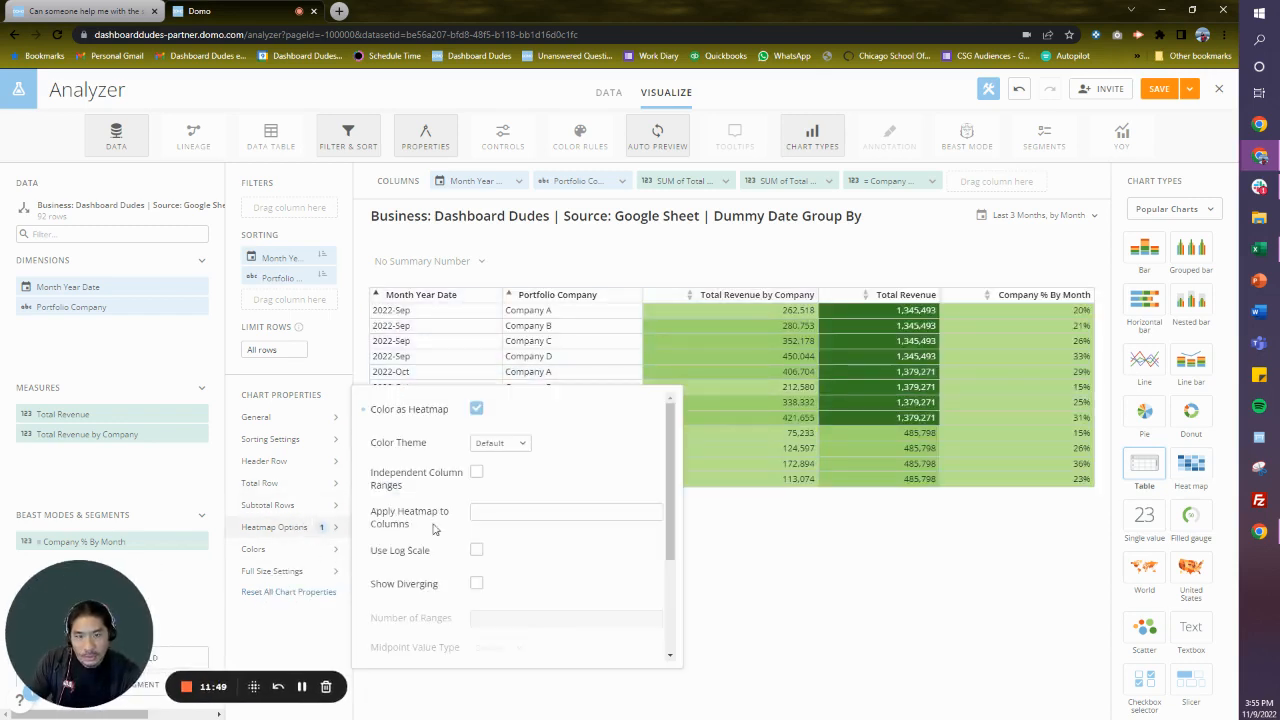
left_click(476, 472)
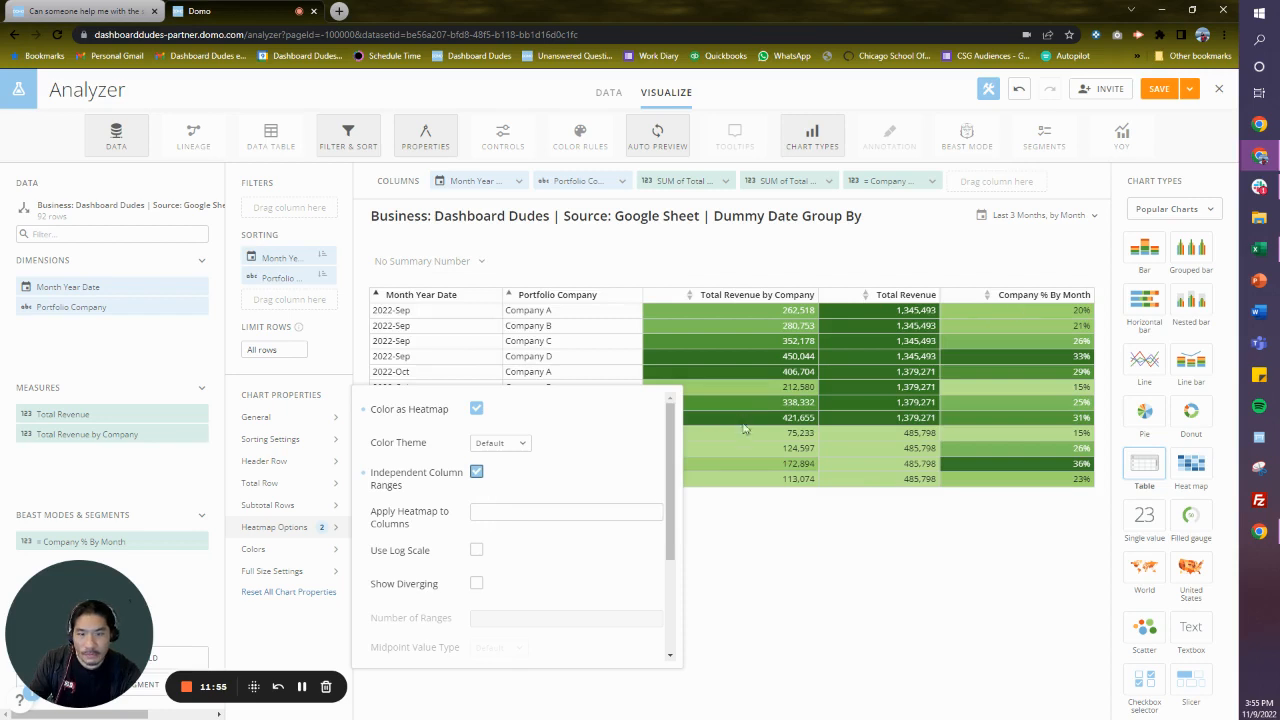
left_click(553, 515)
type("5")
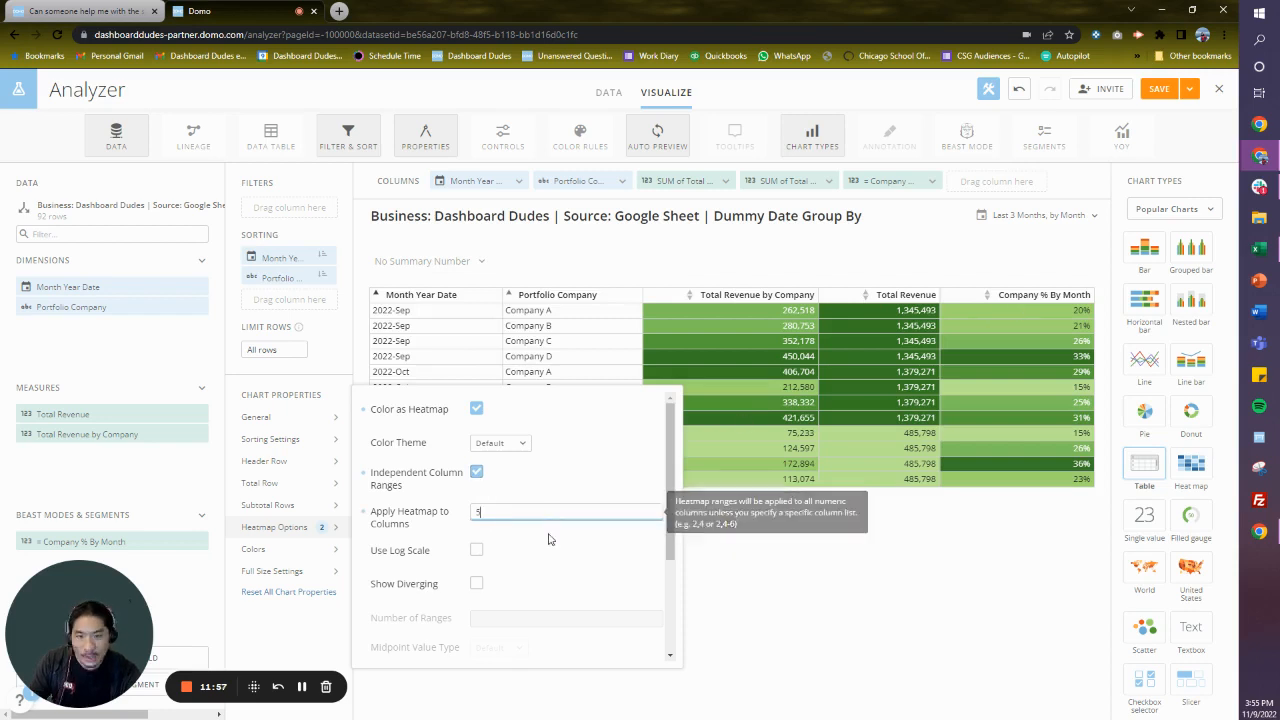
left_click(750, 562)
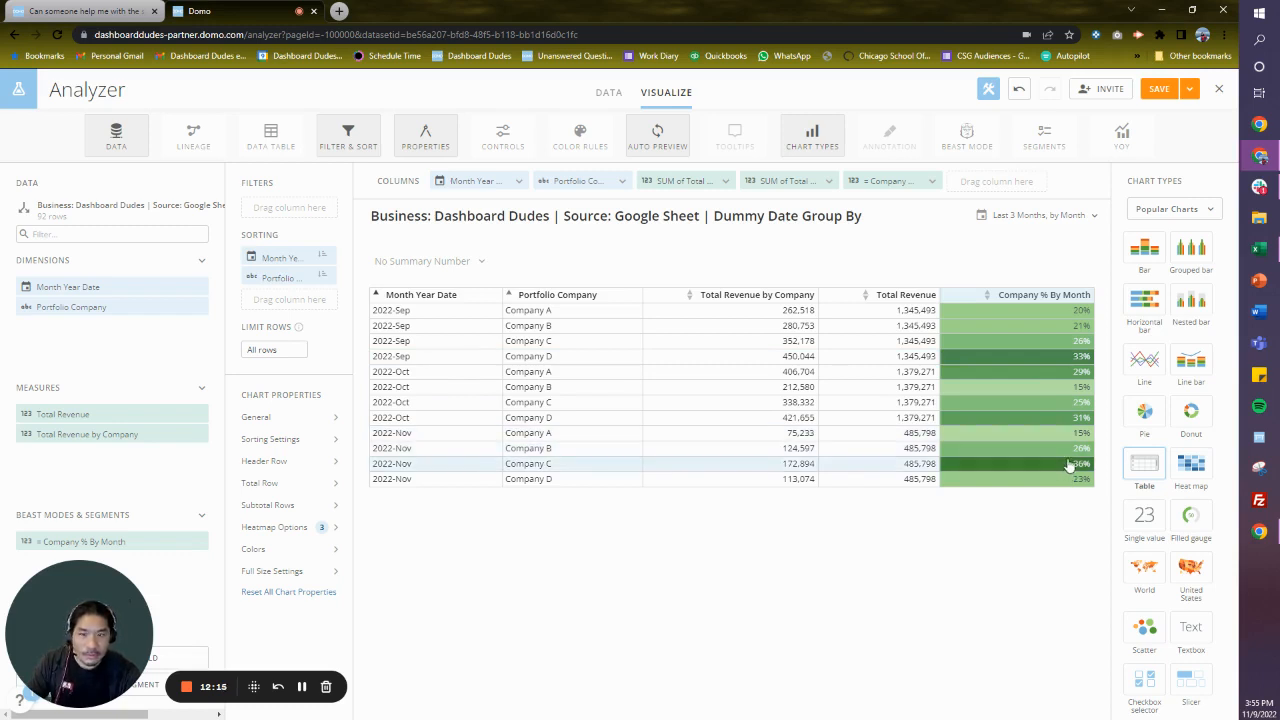
- Save the table card and close the Analyzer
left_click(1189, 88)
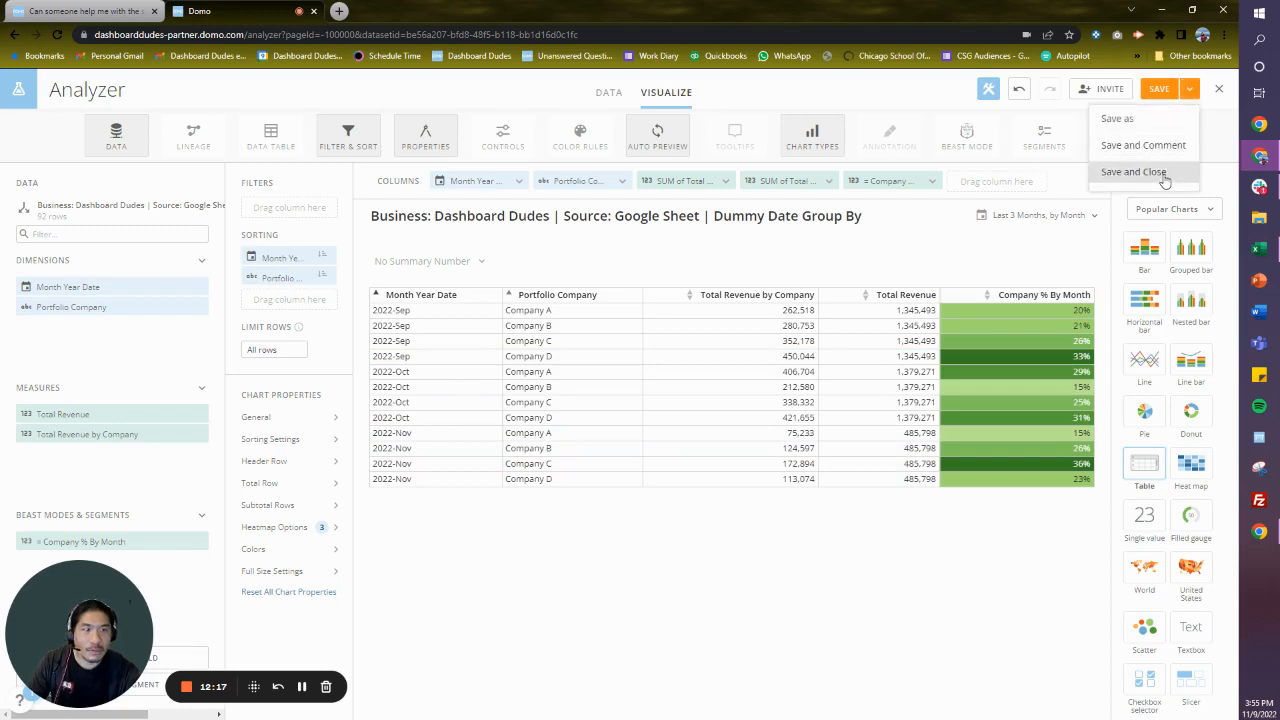
left_click(1163, 175)
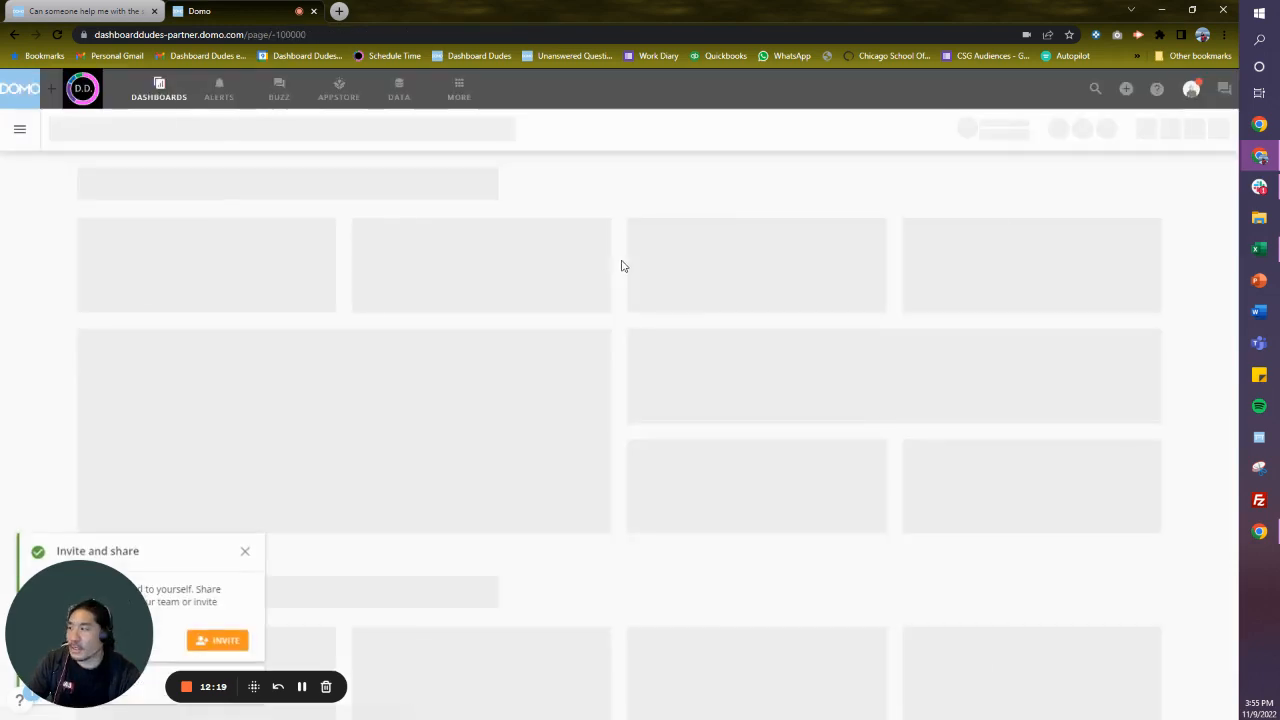